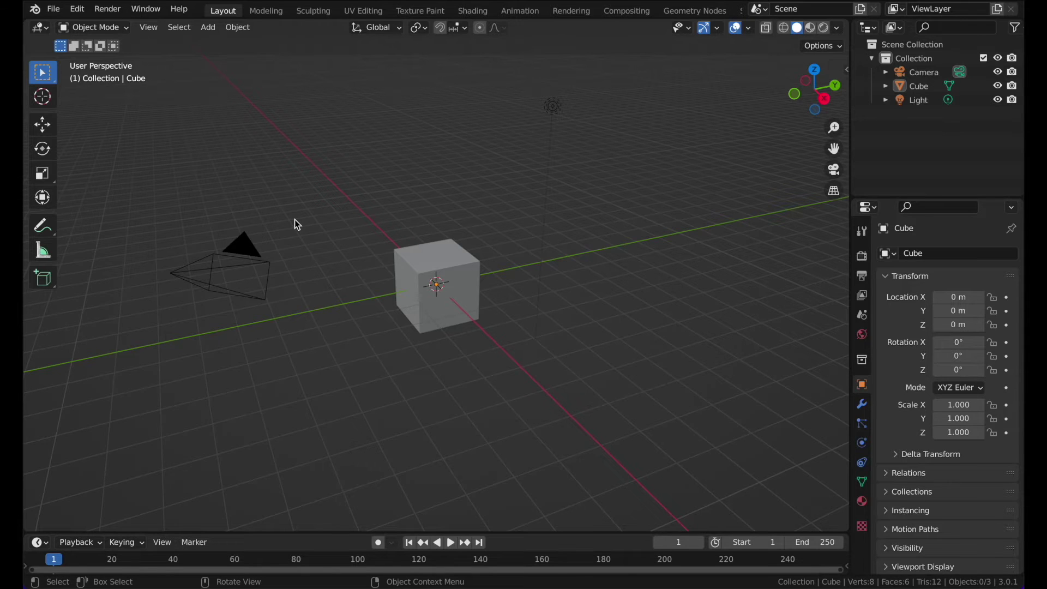
# - Open "Screenshot 2022-09-03 at 11.51.48.png" from the Desktop as a reference image beside the 3D view in the UV Editing workspace
pyautogui.click(353, 11)
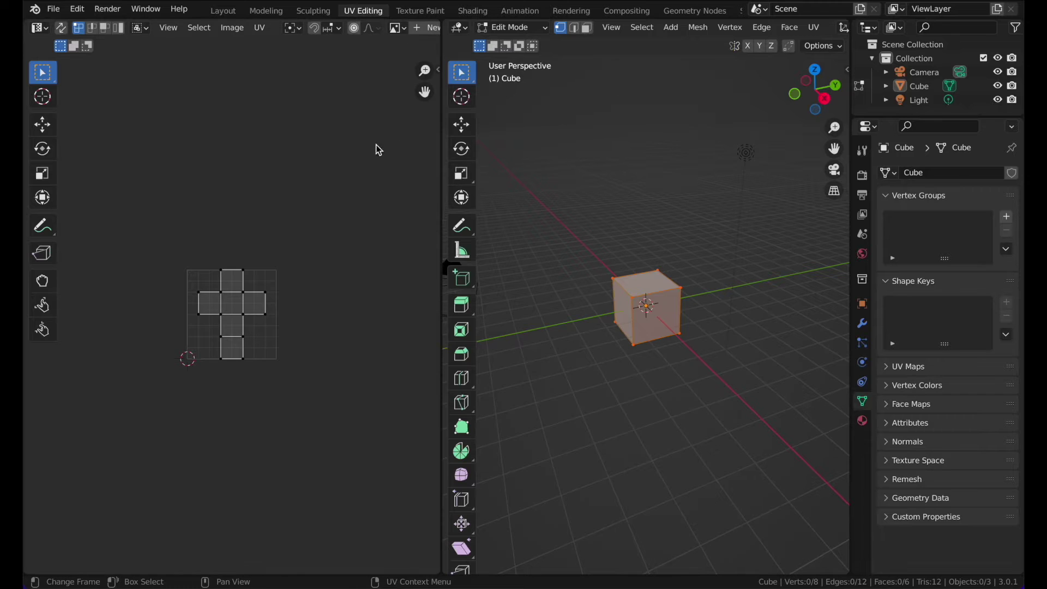
pyautogui.scroll(-5, 375, 30)
pyautogui.click(375, 29)
pyautogui.click(420, 325)
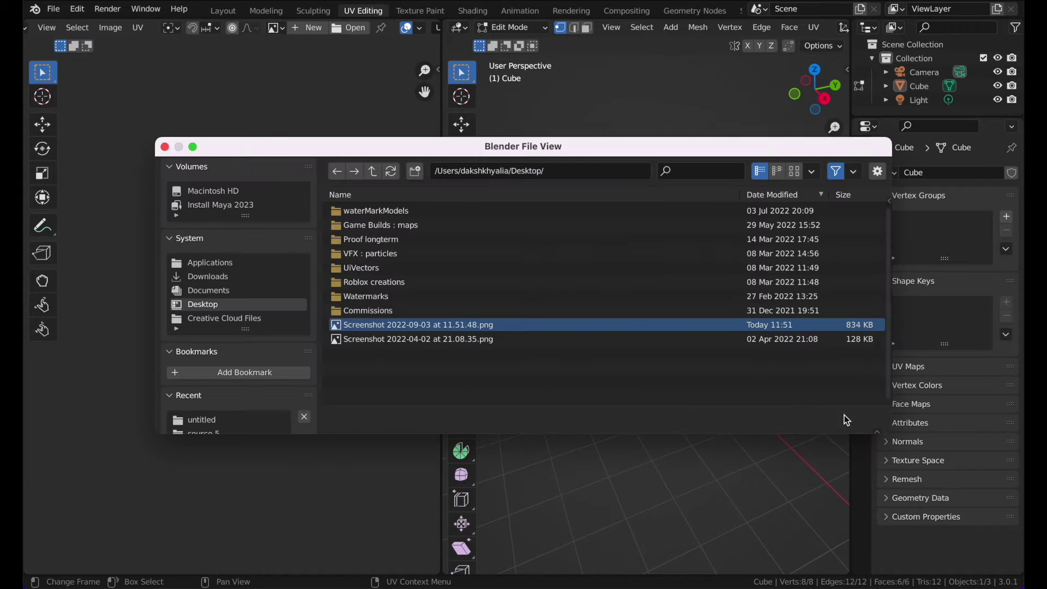
pyautogui.click(845, 417)
pyautogui.hotkey('alt', 'a')
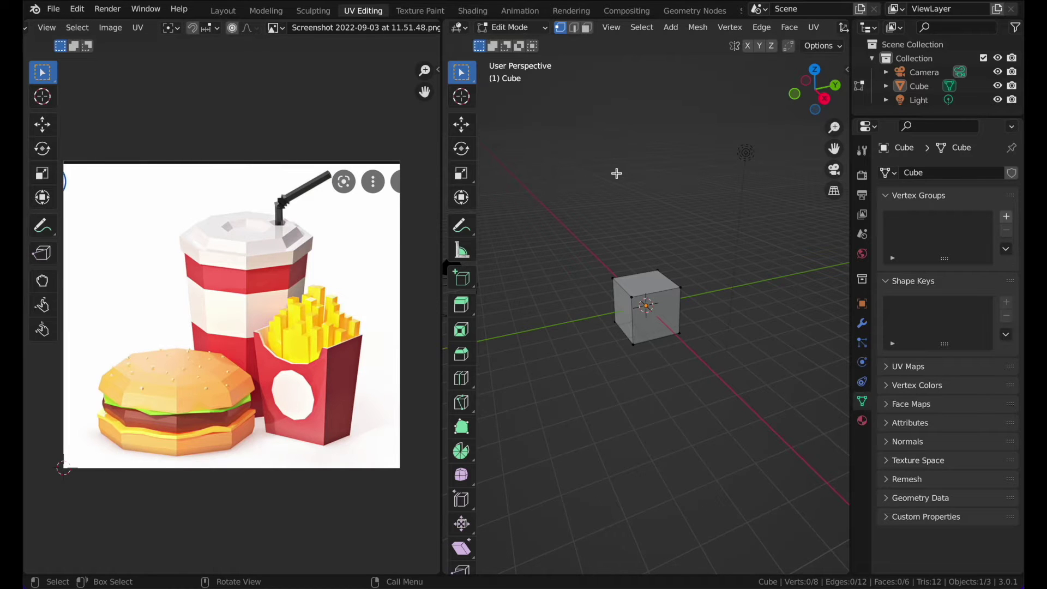
# - Return to Object Mode and narrow the reference image area to give the 3D view more room
pyautogui.scroll(-2, 616, 173)
pyautogui.hscroll(3, 617, 174)
pyautogui.press('Tab')
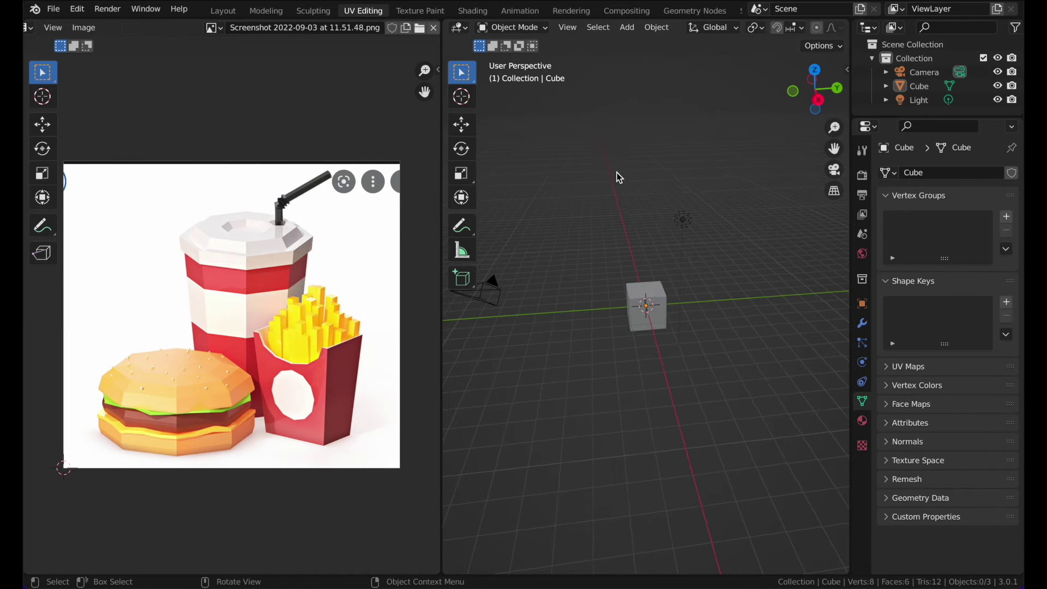
pyautogui.moveTo(613, 179); pyautogui.dragTo(462, 260, button='middle')
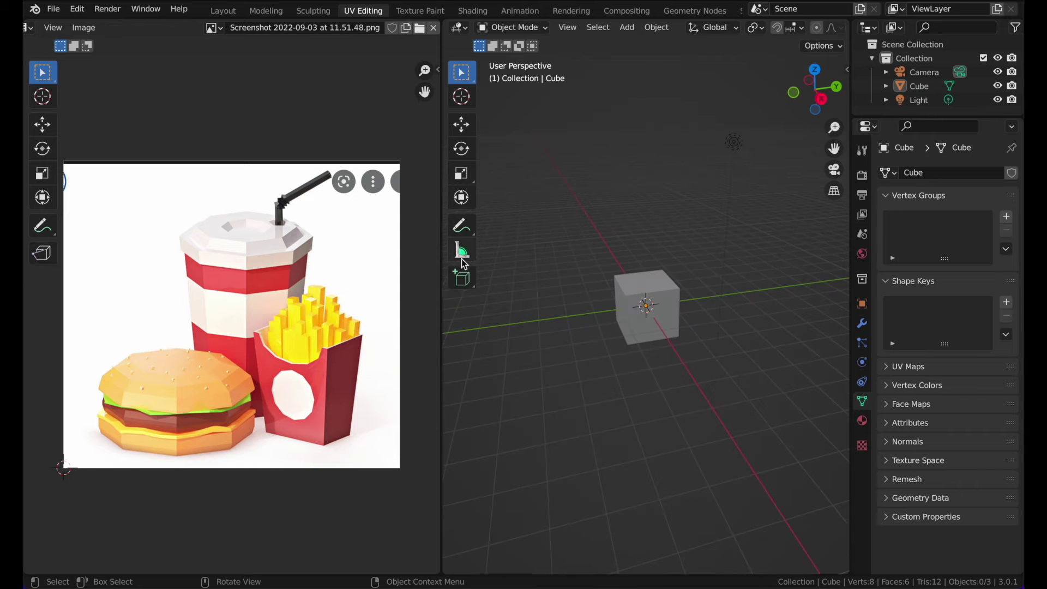
pyautogui.moveTo(442, 252); pyautogui.dragTo(226, 325)
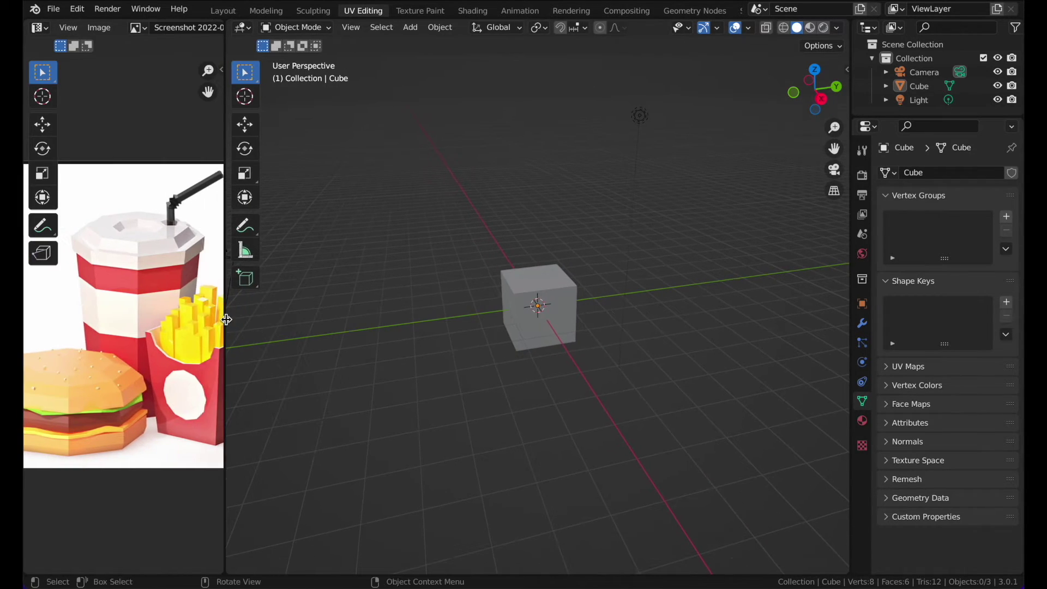
pyautogui.scroll(-3, 166, 325)
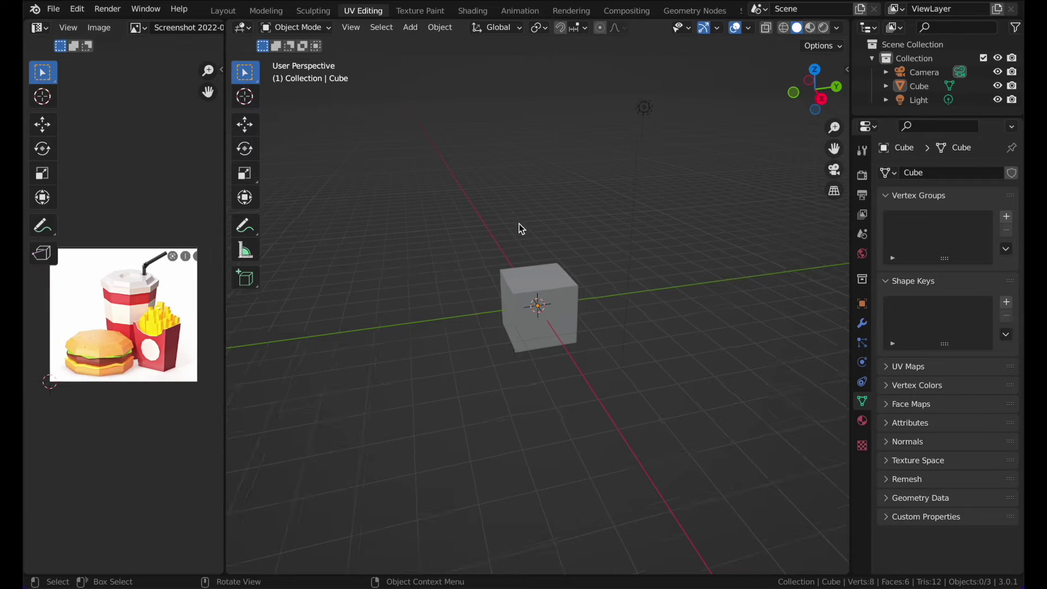
# - Enlarge the burger in the reference image and delete the default cube from the scene
pyautogui.scroll(4, 519, 224)
pyautogui.hscroll(-5, 518, 223)
pyautogui.click(515, 283)
pyautogui.scroll(5, 84, 349)
pyautogui.scroll(-2, 84, 349)
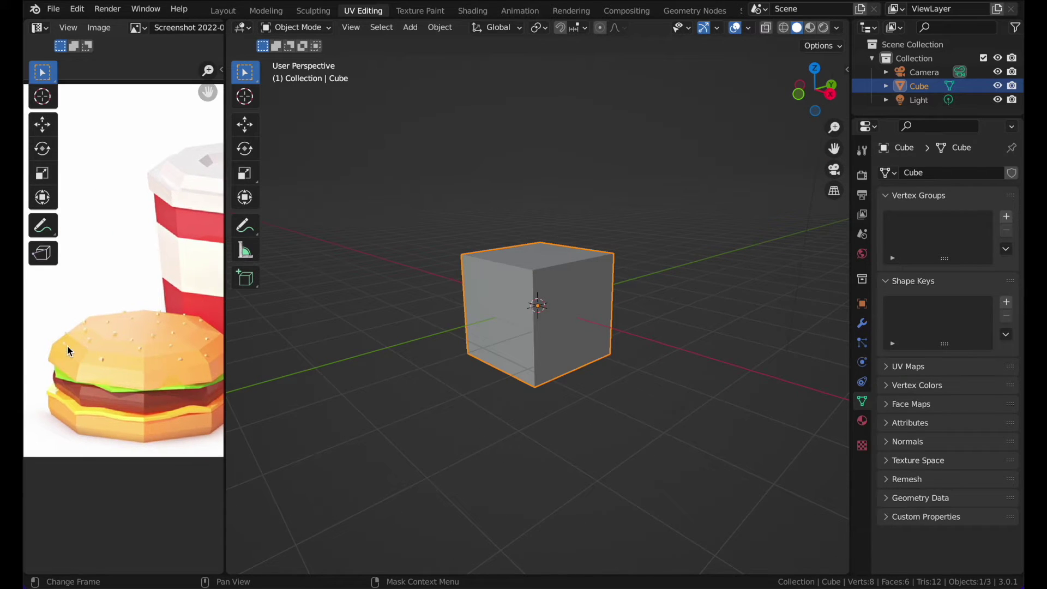
pyautogui.scroll(2, 68, 346)
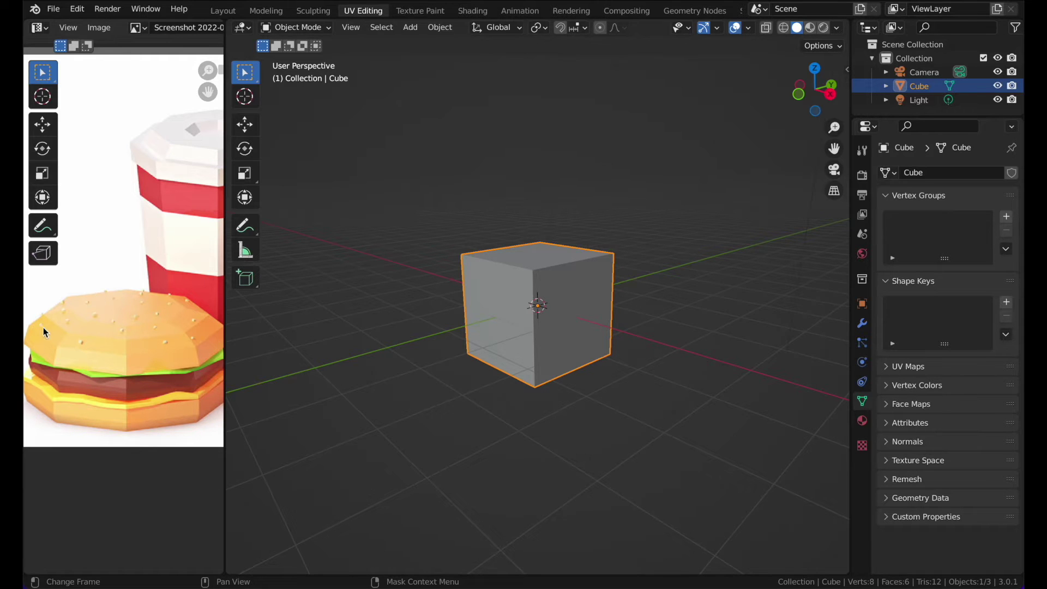
pyautogui.press('x')
pyautogui.click(470, 266)
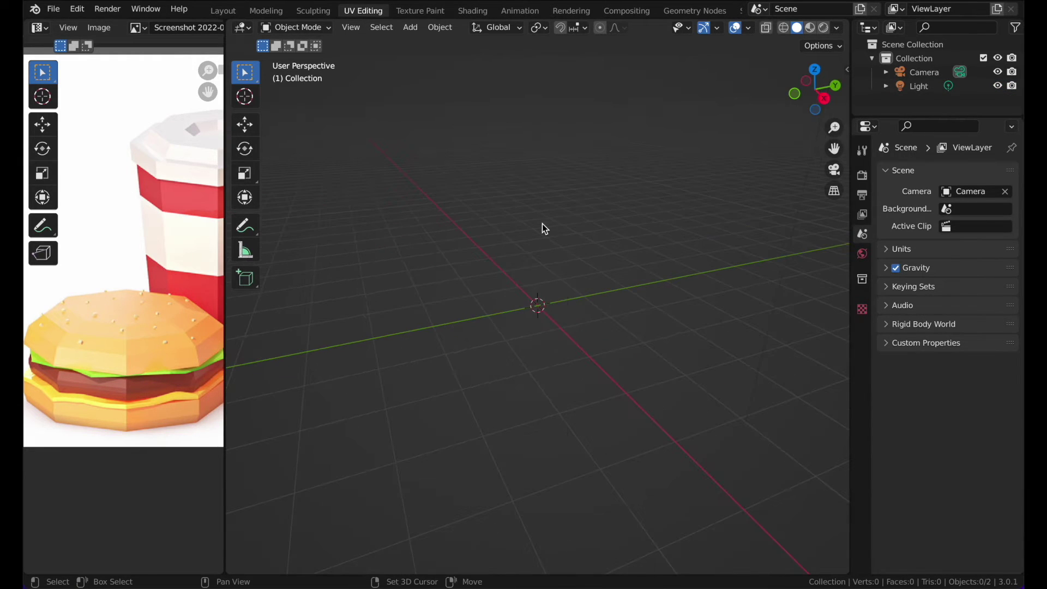
# - Add a cylinder mesh with 8 vertices at the scene origin
pyautogui.hotkey('shift', 'a')
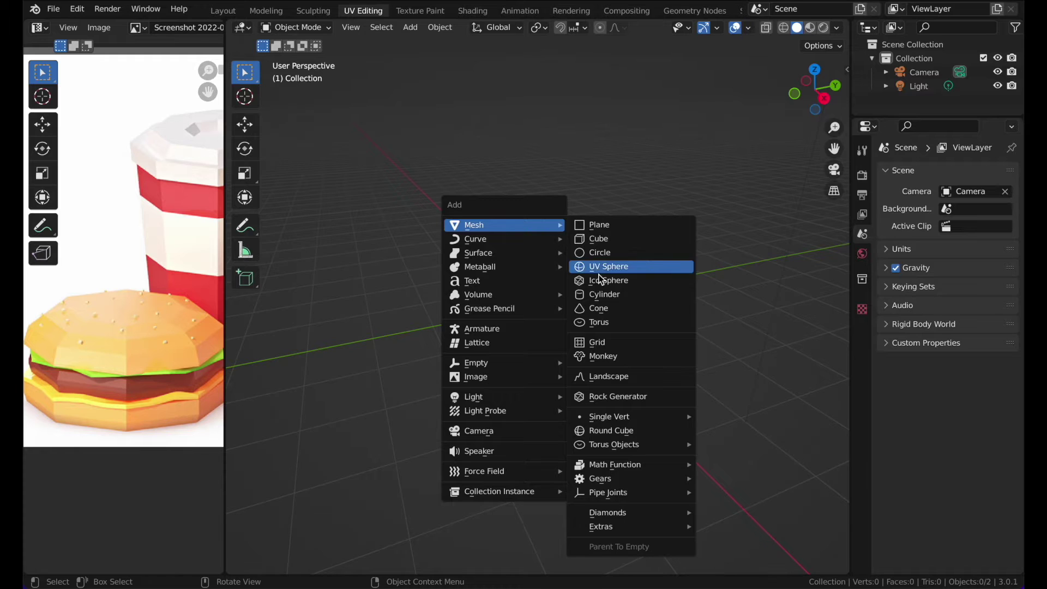
pyautogui.click(601, 294)
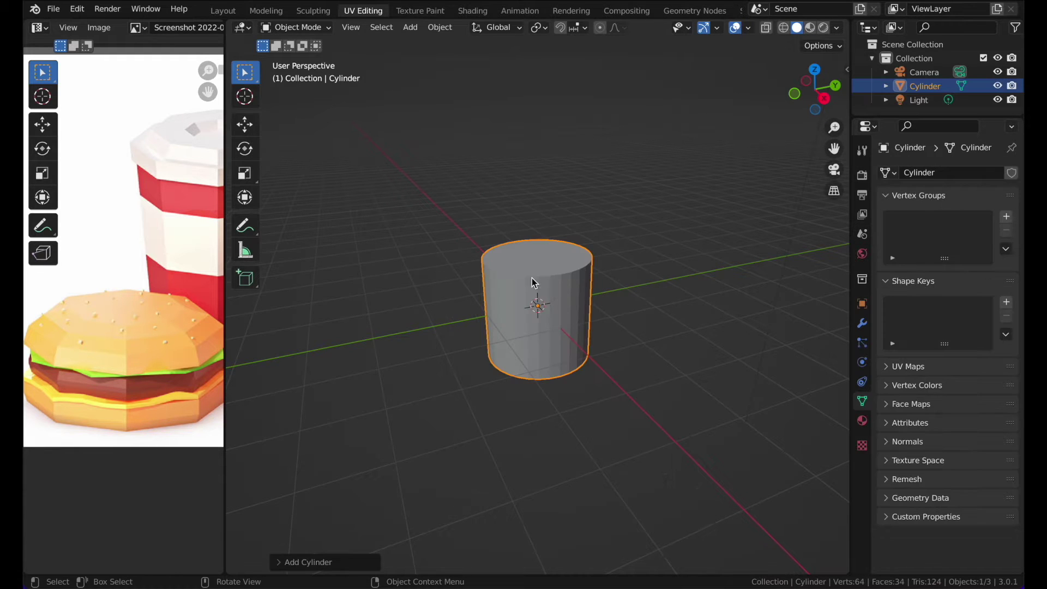
pyautogui.click(297, 563)
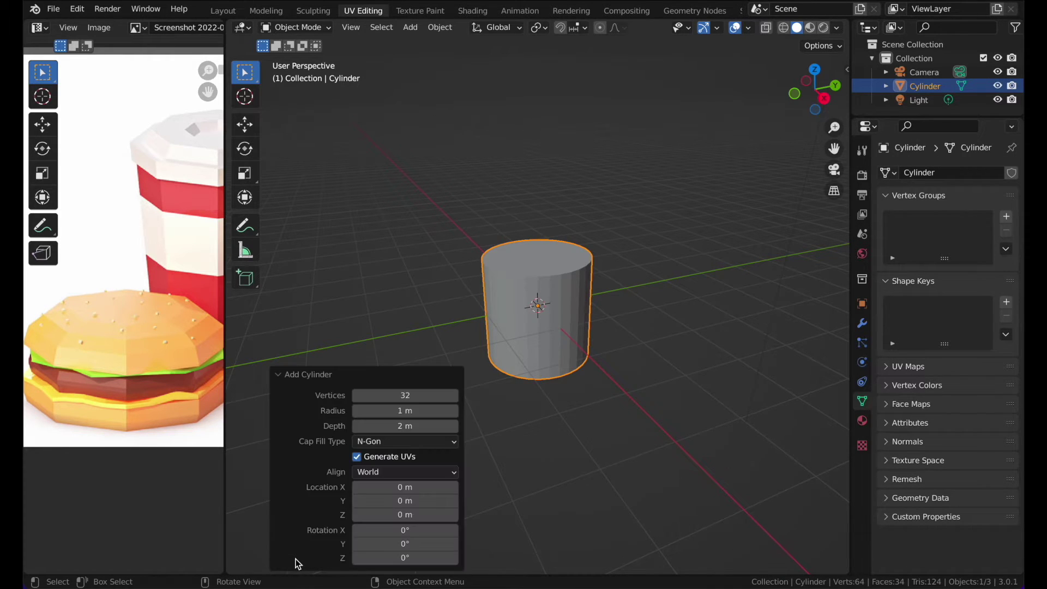
pyautogui.click(408, 395)
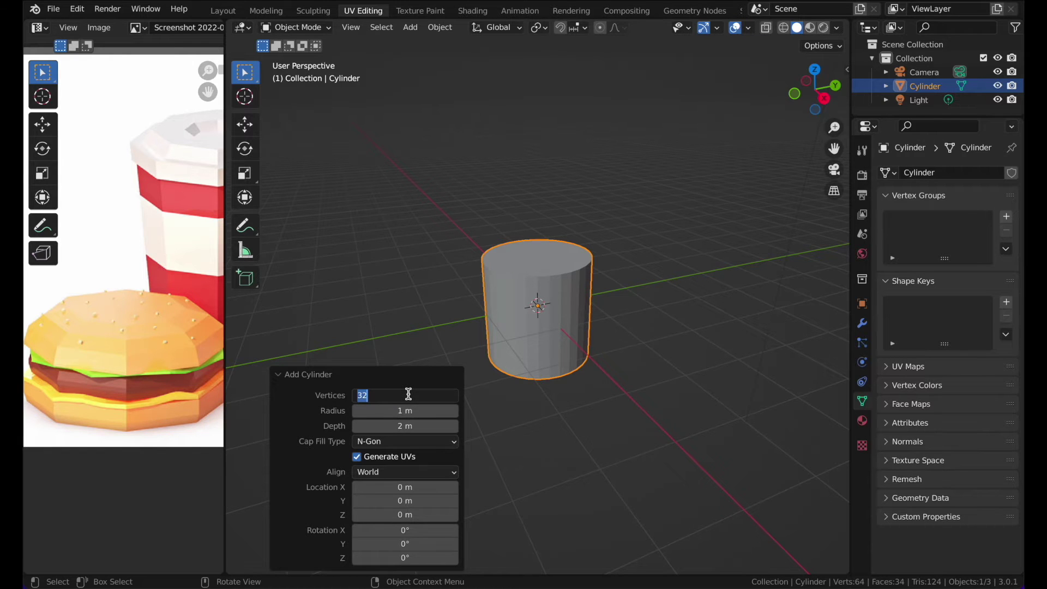
pyautogui.press('Return')
pyautogui.click(622, 214)
pyautogui.click(542, 264)
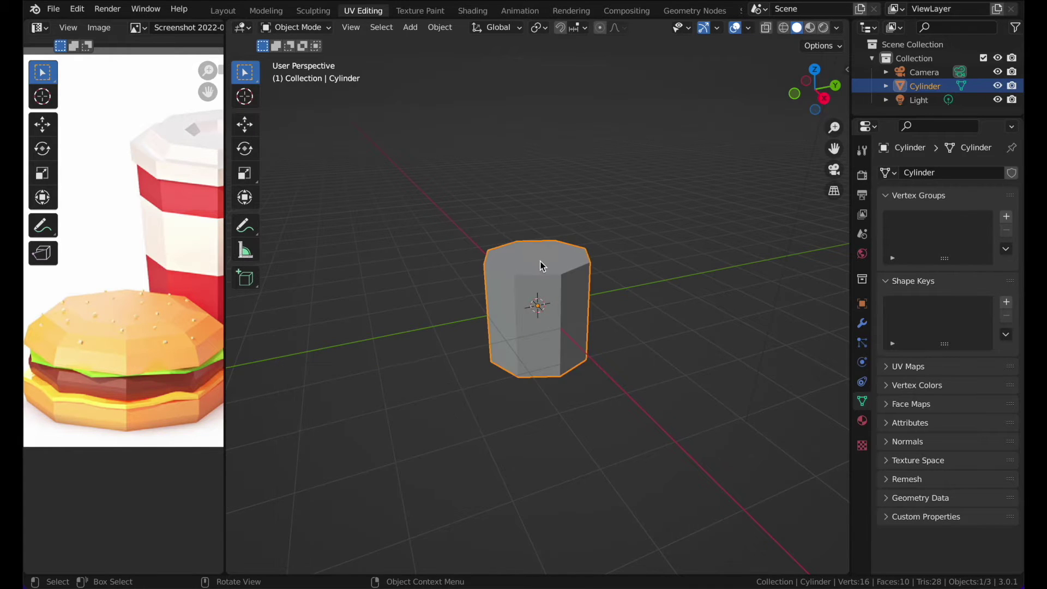
# - Scale the cylinder up to about 1.89 times its size and flatten it along the Z axis
pyautogui.moveTo(542, 264); pyautogui.dragTo(543, 265, button='middle')
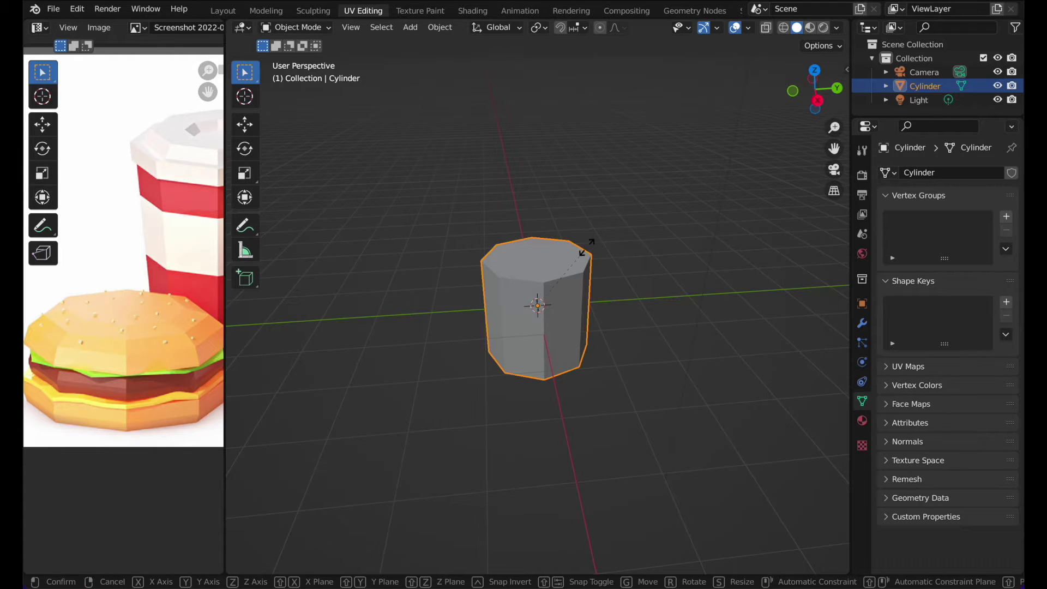
pyautogui.press('s')
pyautogui.click(639, 203)
pyautogui.press('s')
pyautogui.press('z')
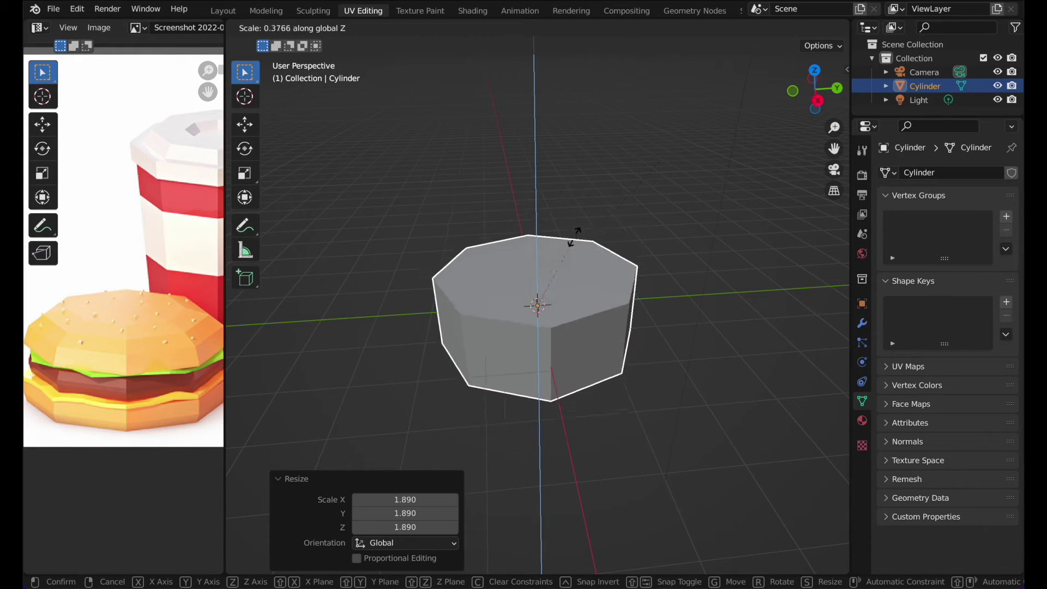
pyautogui.click(575, 249)
# - In the right side view, raise the cylinder along Z, scale it to about 0.416, and thicken it along Z by about 3.474
pyautogui.press('KP_3')
pyautogui.press('g')
pyautogui.press('z')
pyautogui.click(582, 210)
pyautogui.press('s')
pyautogui.click(575, 197)
pyautogui.press('s')
pyautogui.press('z')
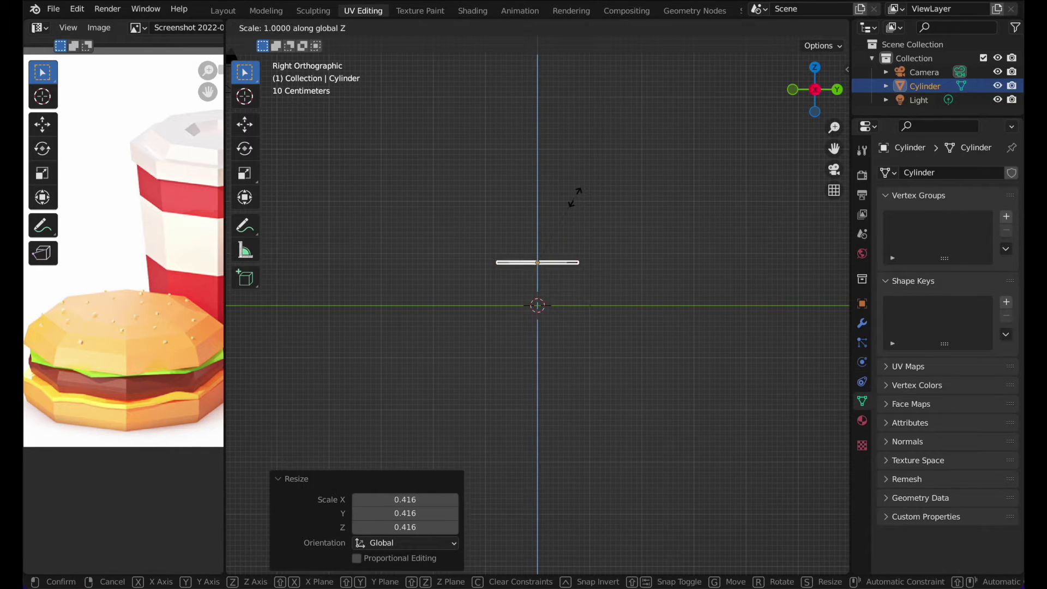
pyautogui.click(657, 567)
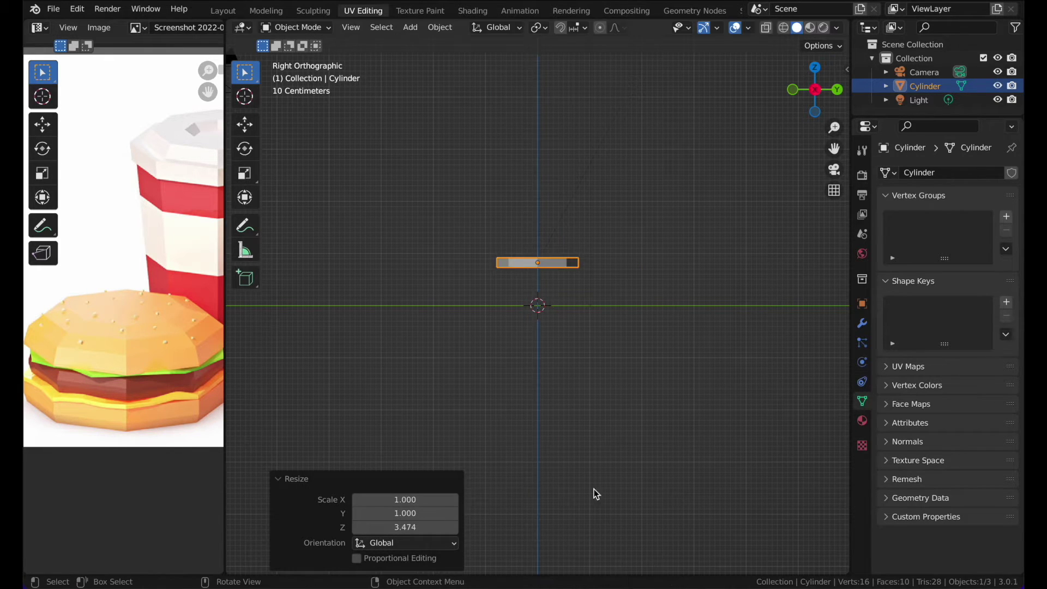
# - In Edit Mode, scale the cylinder's top face slightly inward and lower it along the Z axis
pyautogui.hscroll(-5, 515, 235)
pyautogui.keyDown('ctrl'); pyautogui.scroll(6, 514, 236); pyautogui.keyUp('ctrl')
pyautogui.keyDown('shift'); pyautogui.scroll(5, 514, 235); pyautogui.keyUp('shift')
pyautogui.scroll(4, 514, 236)
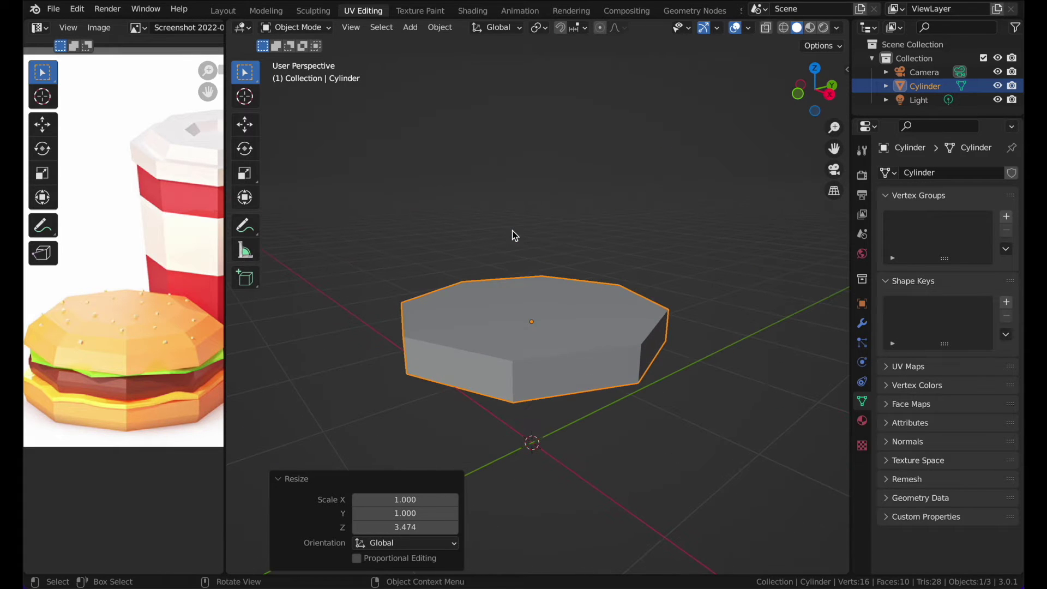
pyautogui.scroll(3, 499, 149)
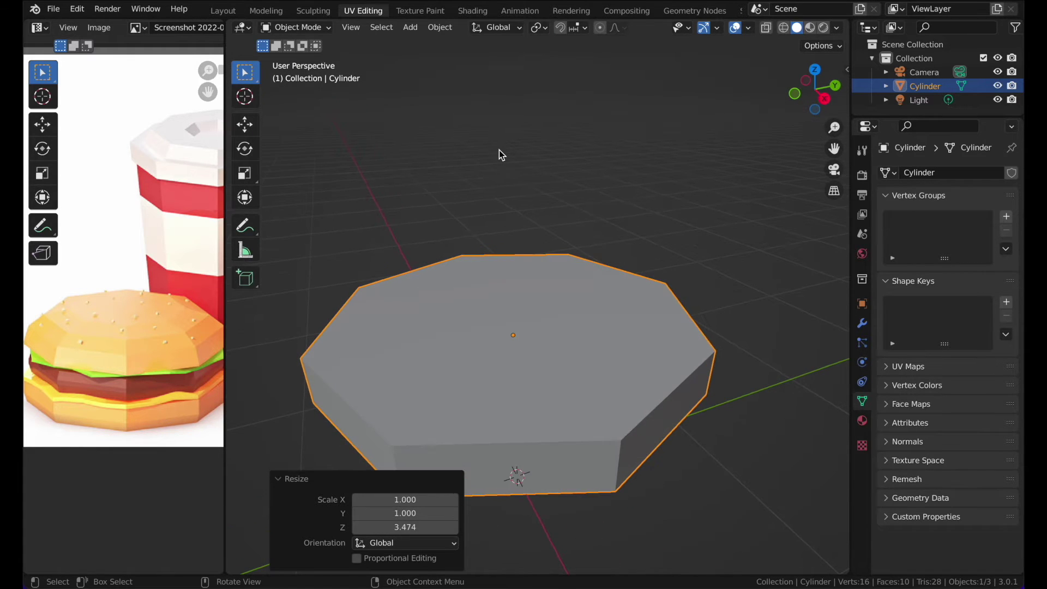
pyautogui.press('Tab')
pyautogui.click(522, 362)
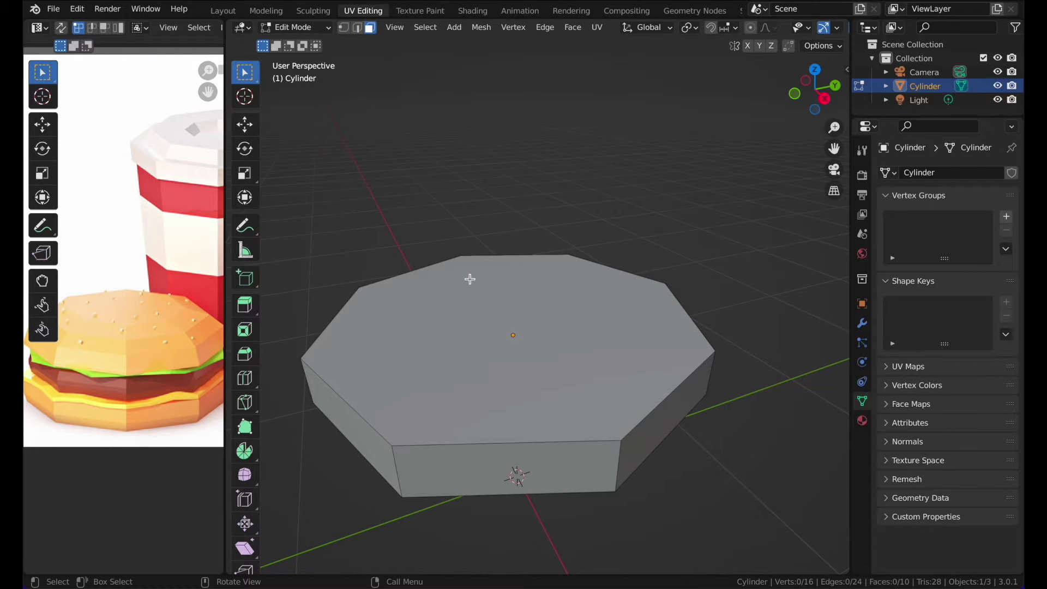
pyautogui.click(473, 274)
pyautogui.moveTo(502, 234); pyautogui.dragTo(502, 235, button='middle')
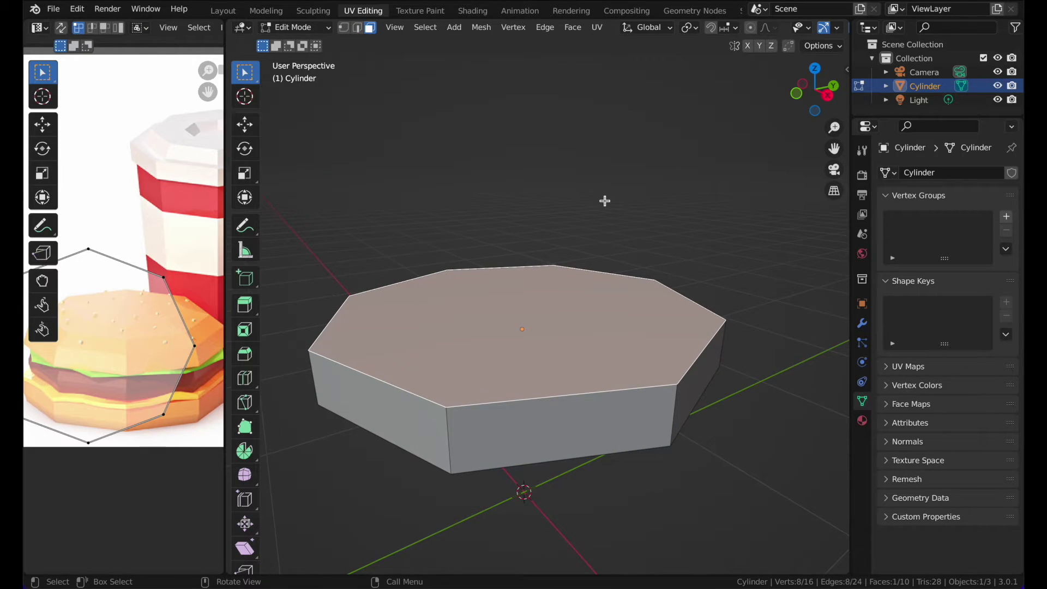
pyautogui.press('s')
pyautogui.click(627, 189)
pyautogui.press('g')
pyautogui.press('z')
pyautogui.click(627, 209)
# - Extrude the top face upward about 0.082 m and scale it to about 0.87 for the bun's next tier
pyautogui.press('e')
pyautogui.click(632, 175)
pyautogui.press('s')
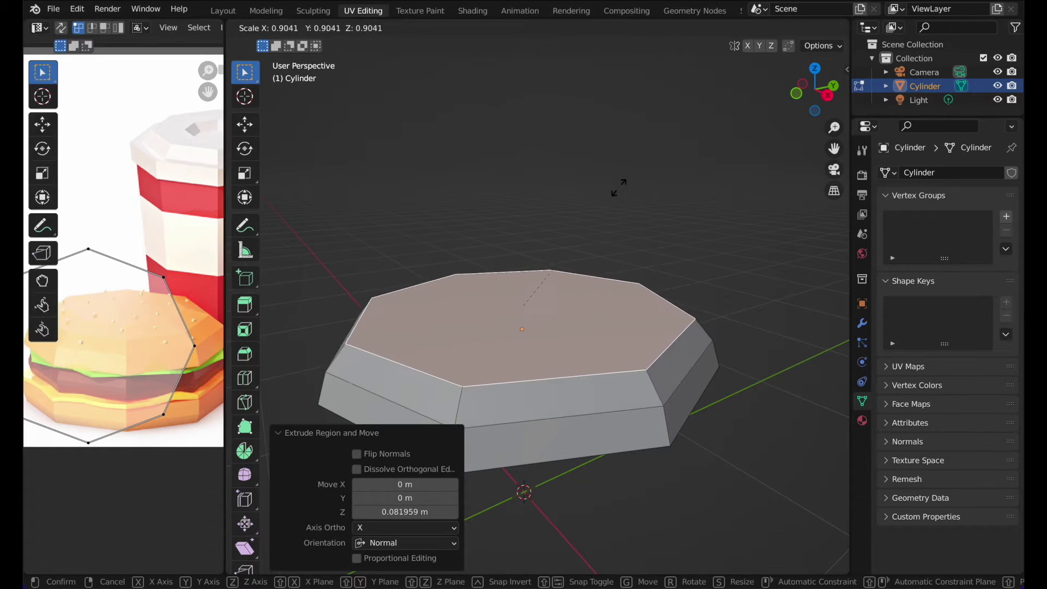
pyautogui.click(615, 189)
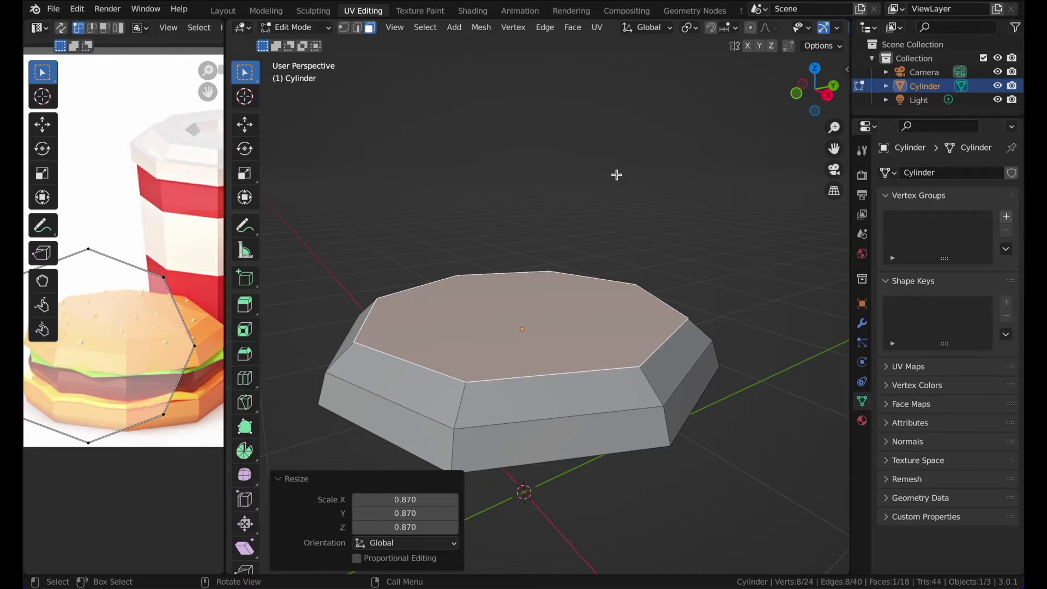
# - Extrude the top face another 0.047 m or so, scale it inward to round off the bun, and return to Object Mode
pyautogui.press('e')
pyautogui.click(619, 168)
pyautogui.press('s')
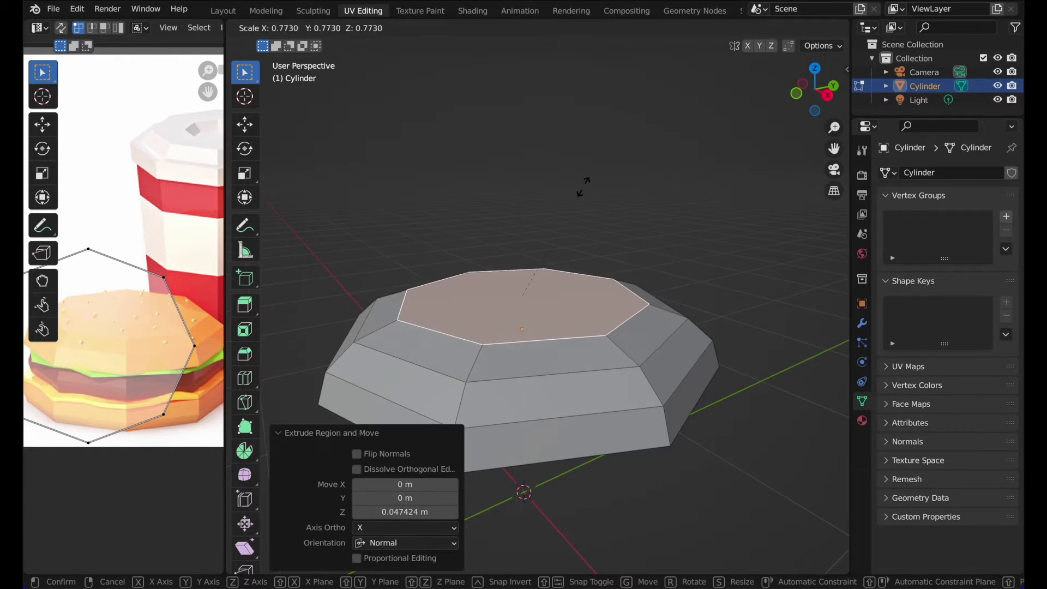
pyautogui.click(570, 202)
pyautogui.press('Tab')
pyautogui.click(590, 174)
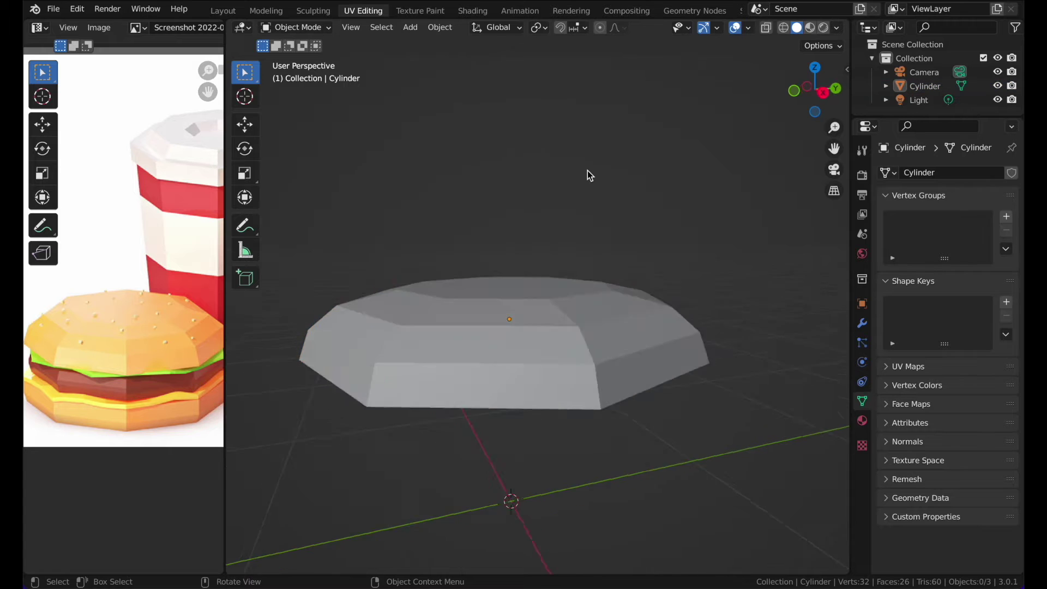
# - Duplicate the bun in the right side view and move the copy about 0.58 m straight down along Z
pyautogui.scroll(-4, 589, 174)
pyautogui.click(535, 323)
pyautogui.scroll(-1, 535, 322)
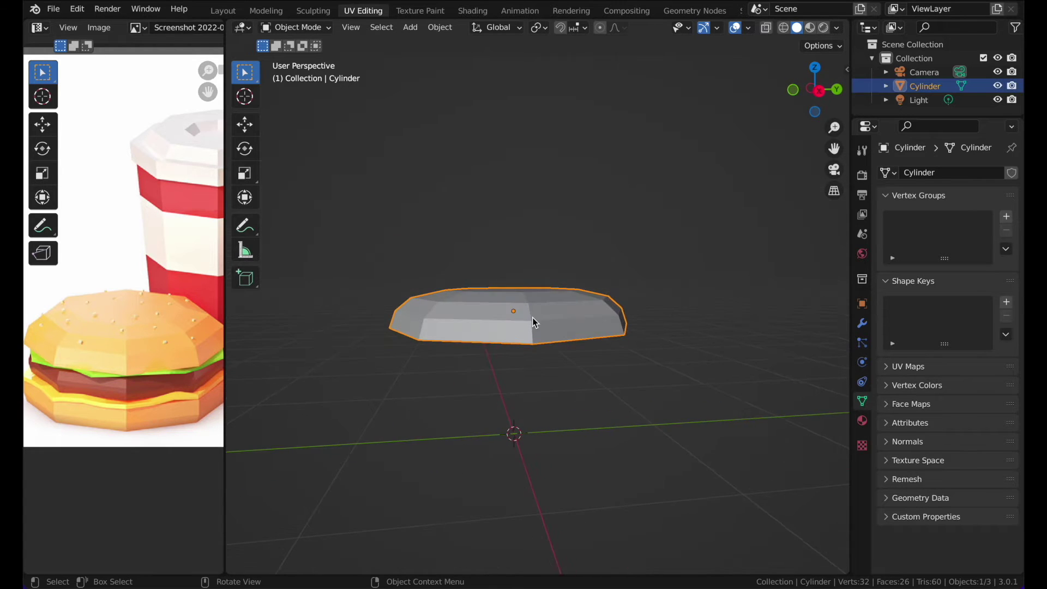
pyautogui.moveTo(535, 322); pyautogui.dragTo(533, 312, button='middle')
pyautogui.click(603, 229)
pyautogui.click(521, 319)
pyautogui.click(819, 91)
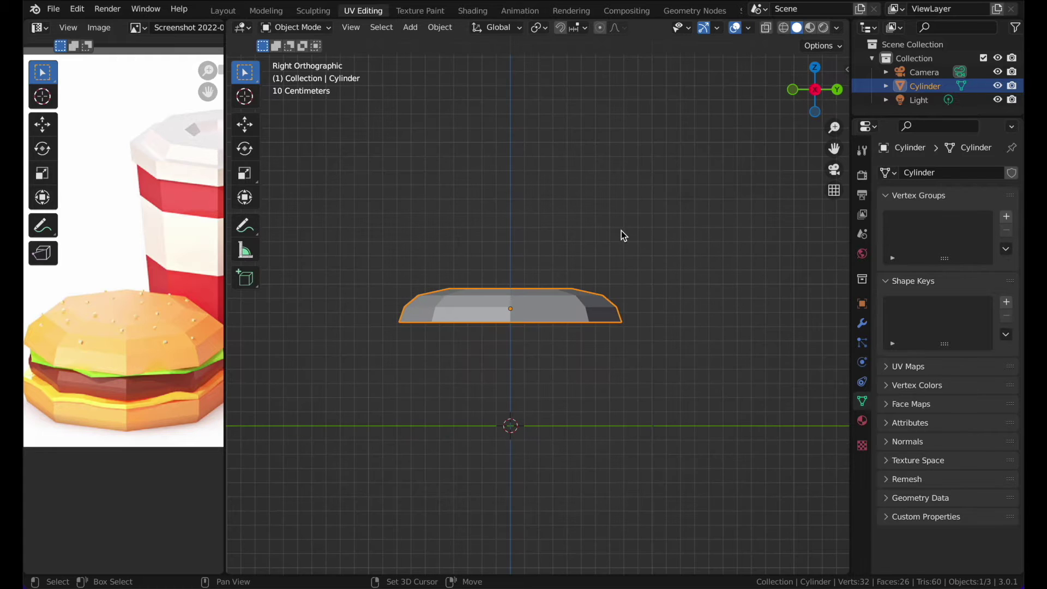
pyautogui.hotkey('shift', 'd')
pyautogui.press('Escape')
pyautogui.press('g')
pyautogui.press('z')
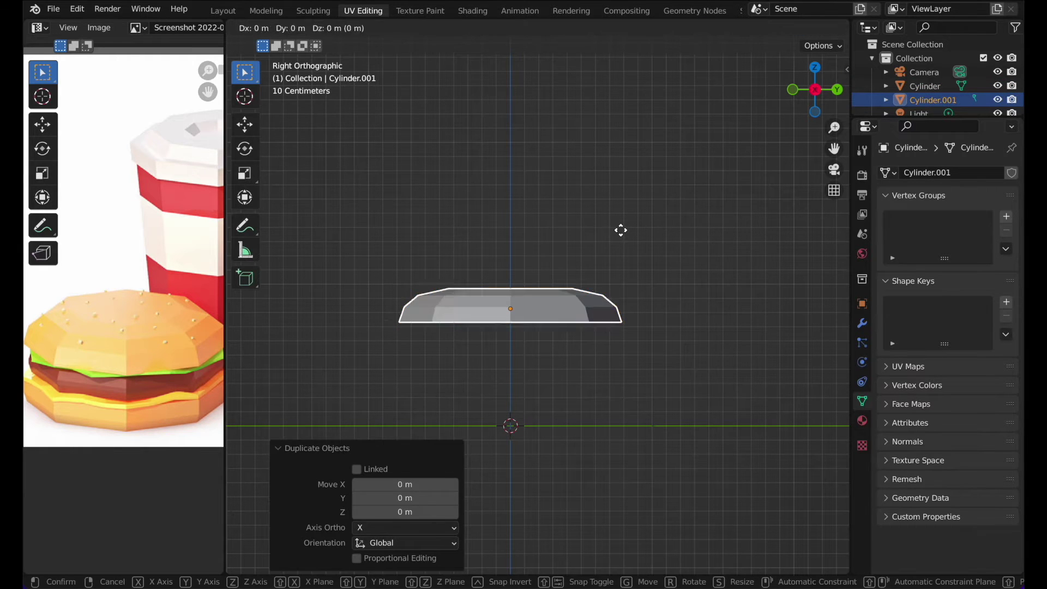
pyautogui.click(620, 314)
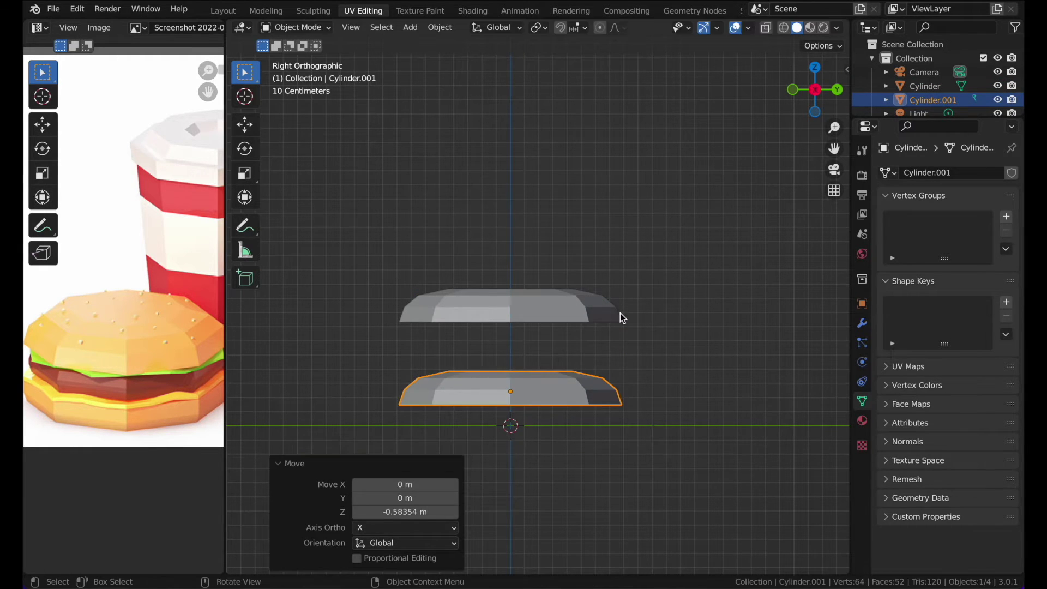
# - Try an 80° rotation of the lower bun copy about the Y axis and undo it
pyautogui.press('r')
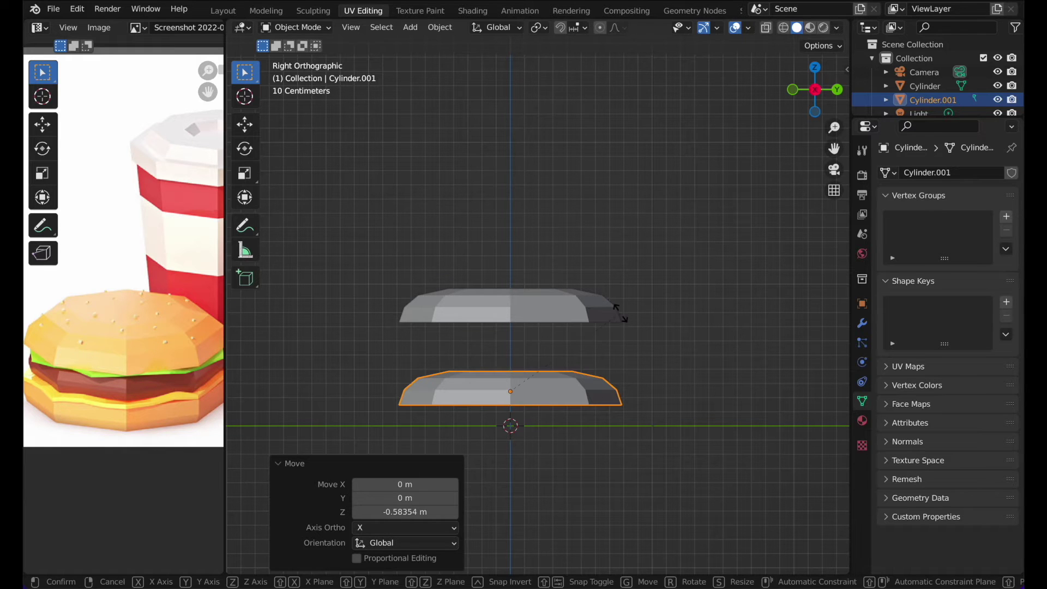
pyautogui.write('z80')
pyautogui.press('BackSpace')
pyautogui.press('BackSpace')
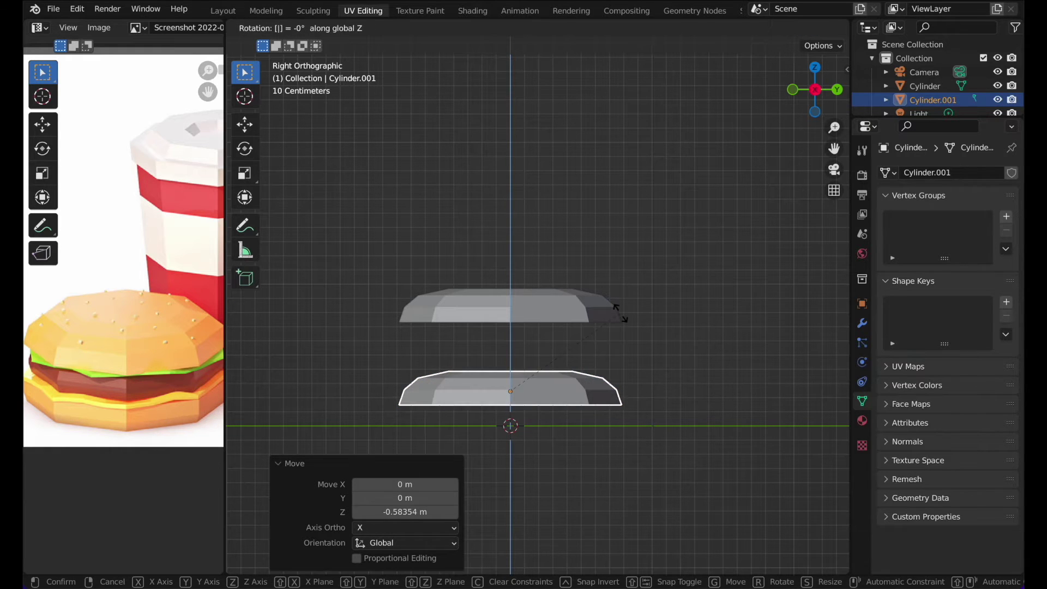
pyautogui.press('Return')
pyautogui.write('ry80')
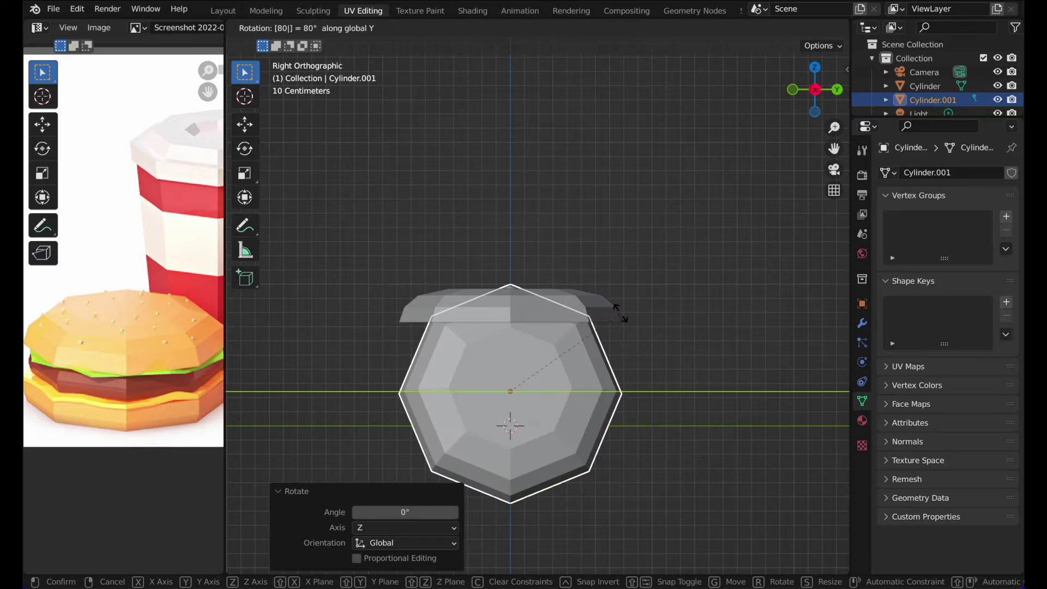
pyautogui.press('Return')
pyautogui.hotkey('ctrl', 'z')
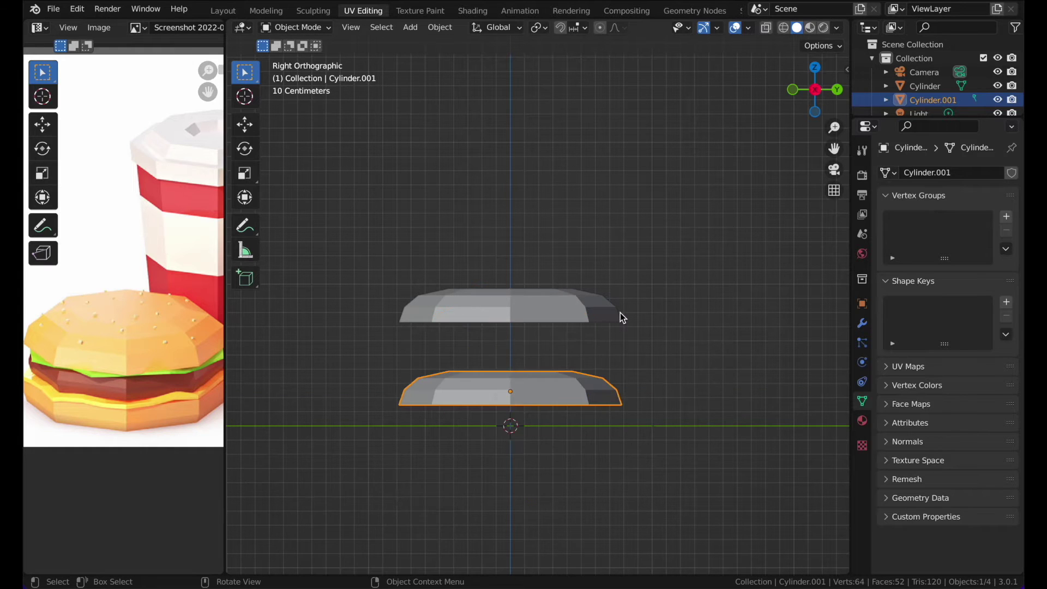
# - Flip the lower bun copy upside down by rotating it 180° about the global Y axis
pyautogui.write('ry180')
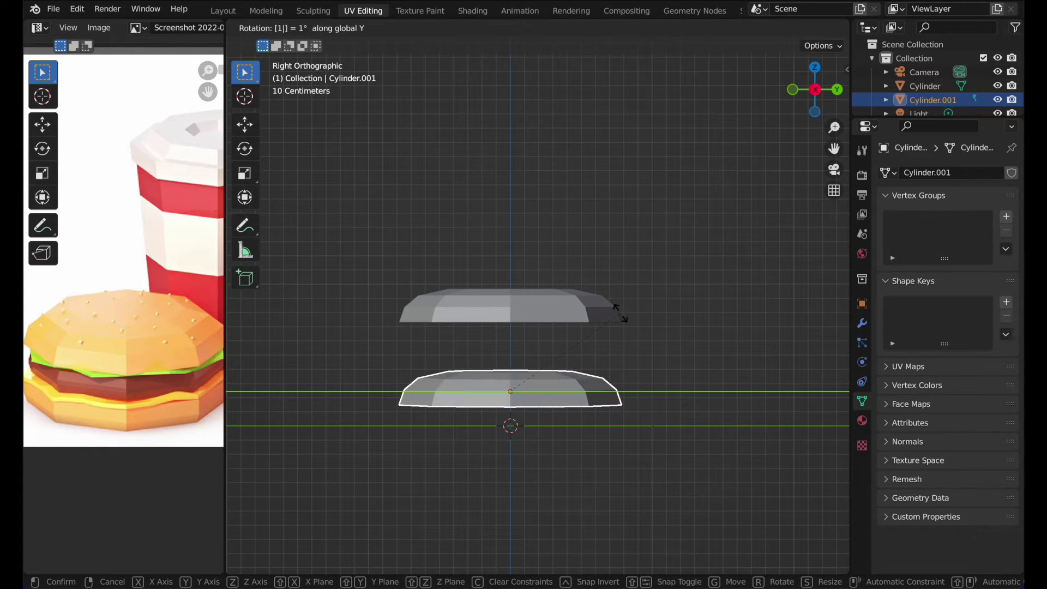
pyautogui.press('Return')
pyautogui.moveTo(622, 316); pyautogui.dragTo(619, 313, button='middle')
# - Scale the lower bun's middle edge loop to about 1.03 and resize the edge loop around its base
pyautogui.press('Tab')
pyautogui.click(357, 31)
pyautogui.keyDown('alt'); pyautogui.click(552, 413); pyautogui.keyUp('alt')
pyautogui.moveTo(553, 413); pyautogui.dragTo(560, 422, button='middle')
pyautogui.press('s')
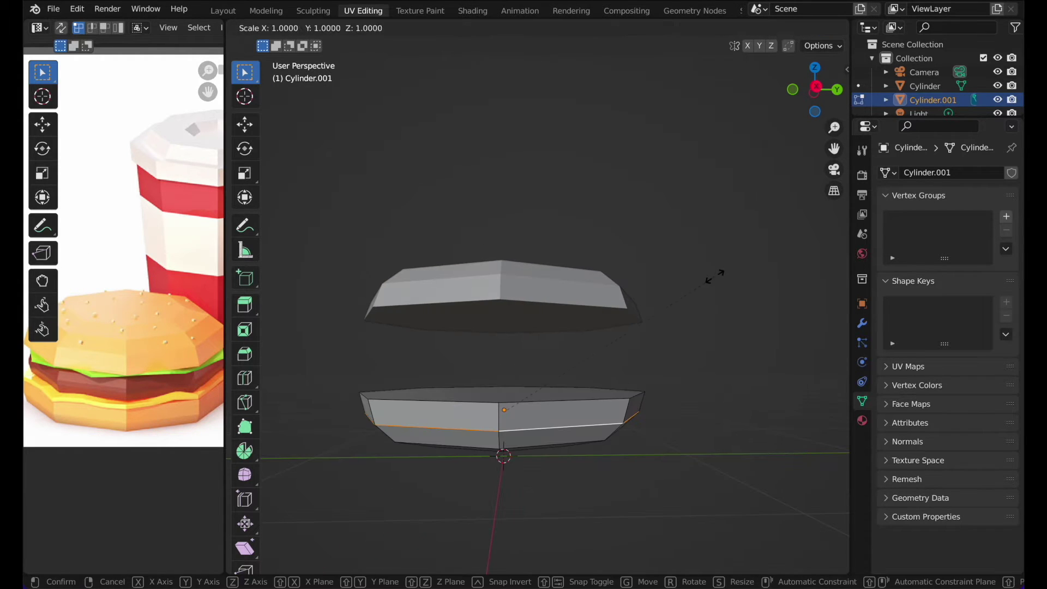
pyautogui.click(722, 273)
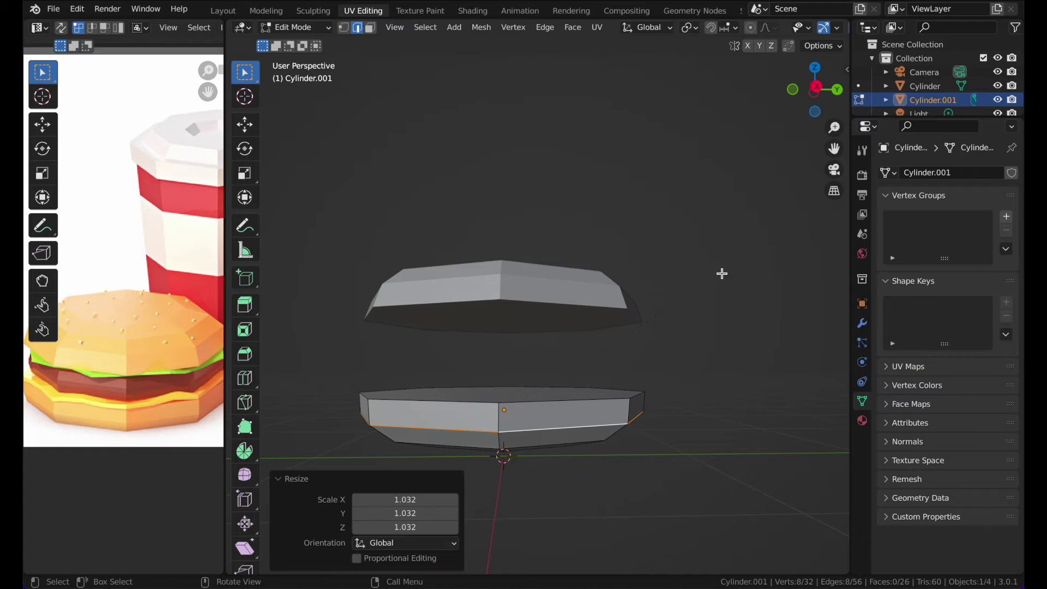
pyautogui.keyDown('alt'); pyautogui.click(521, 442); pyautogui.keyUp('alt')
pyautogui.press('s')
pyautogui.click(759, 301)
pyautogui.moveTo(759, 302); pyautogui.dragTo(759, 254, button='middle')
pyautogui.click(371, 29)
pyautogui.click(487, 349)
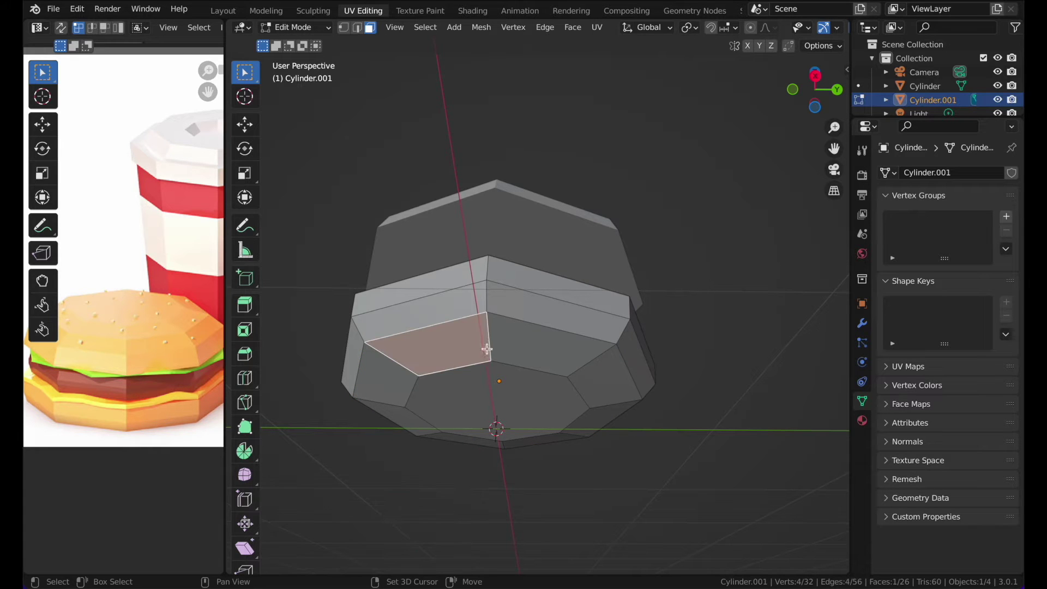
pyautogui.keyDown('alt'); pyautogui.click(484, 362); pyautogui.keyUp('alt')
pyautogui.keyDown('alt'); pyautogui.keyDown('shift'); pyautogui.click(467, 369); pyautogui.keyUp('shift'); pyautogui.keyUp('alt')
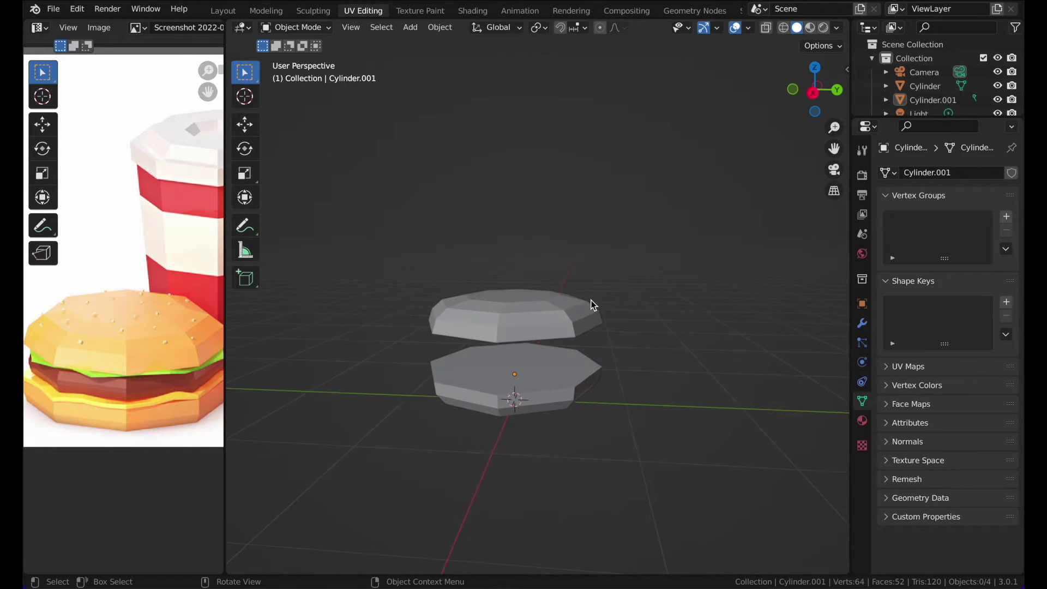
# - Add an eight-sided cylinder for the cheese slice and scale it uniformly to about 0.55
pyautogui.scroll(4, 592, 304)
pyautogui.keyDown('shift'); pyautogui.scroll(-3, 593, 304); pyautogui.keyUp('shift')
pyautogui.scroll(2, 593, 303)
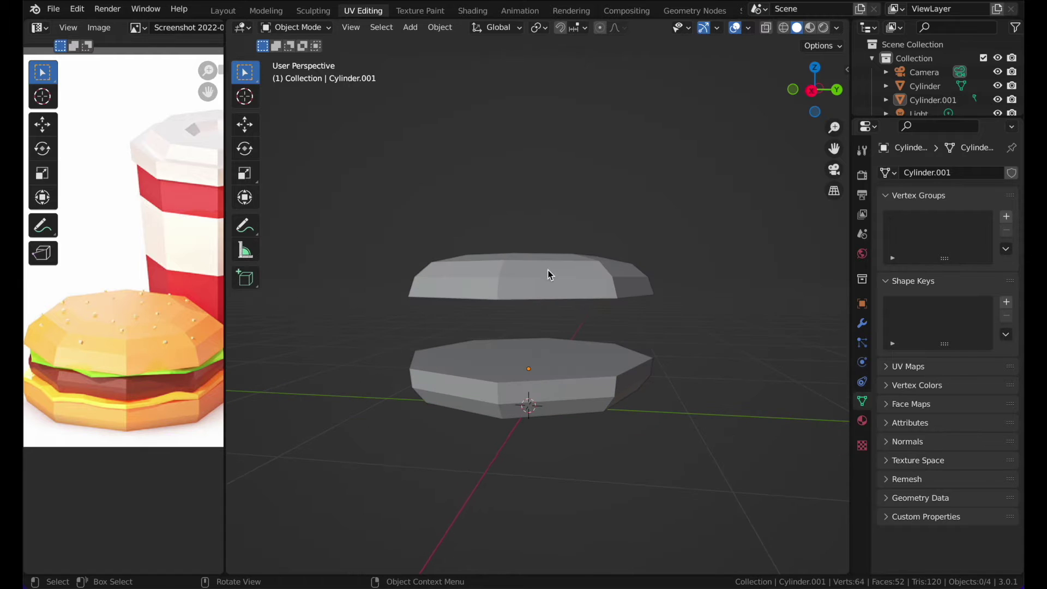
pyautogui.hotkey('shift', 'a')
pyautogui.click(570, 346)
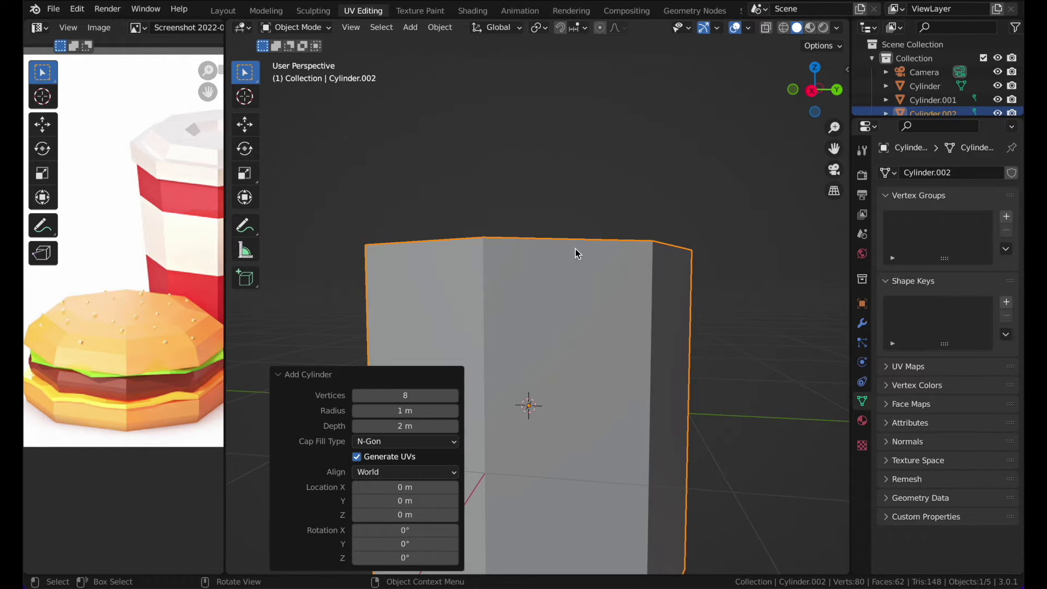
pyautogui.scroll(-4, 611, 182)
pyautogui.press('s')
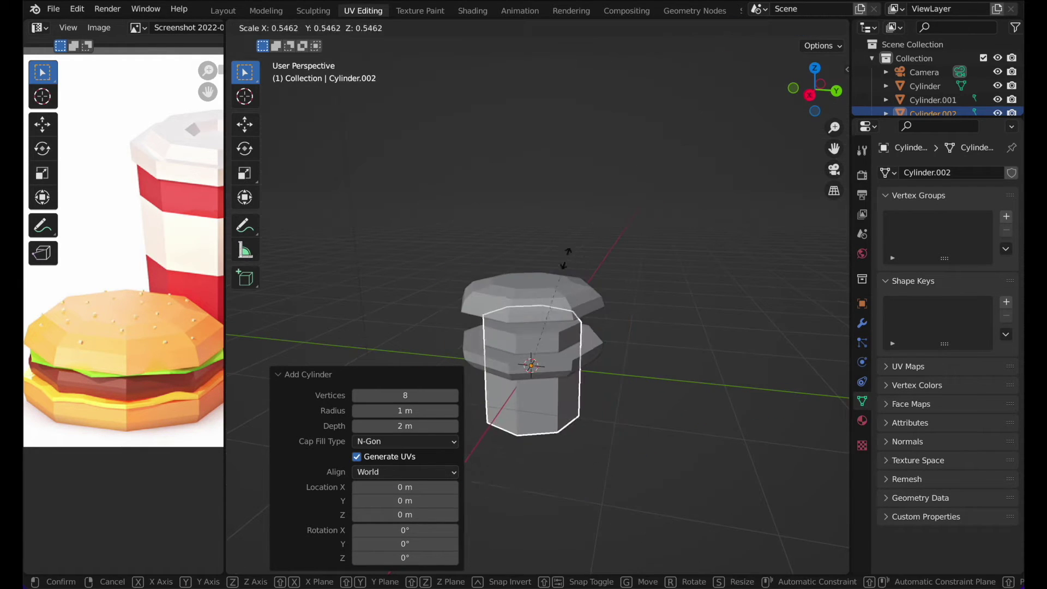
pyautogui.click(568, 260)
# - In the right side view, flatten the new cylinder along Z and move it up about 0.41 m to above the lower bun
pyautogui.click(810, 95)
pyautogui.press('s')
pyautogui.press('z')
pyautogui.click(672, 199)
pyautogui.press('g')
pyautogui.press('z')
pyautogui.click(672, 158)
# - Thin the cheese slice to about 0.234 along Z and scale it uniformly to about 1.445 to match the bun's width
pyautogui.press('s')
pyautogui.press('z')
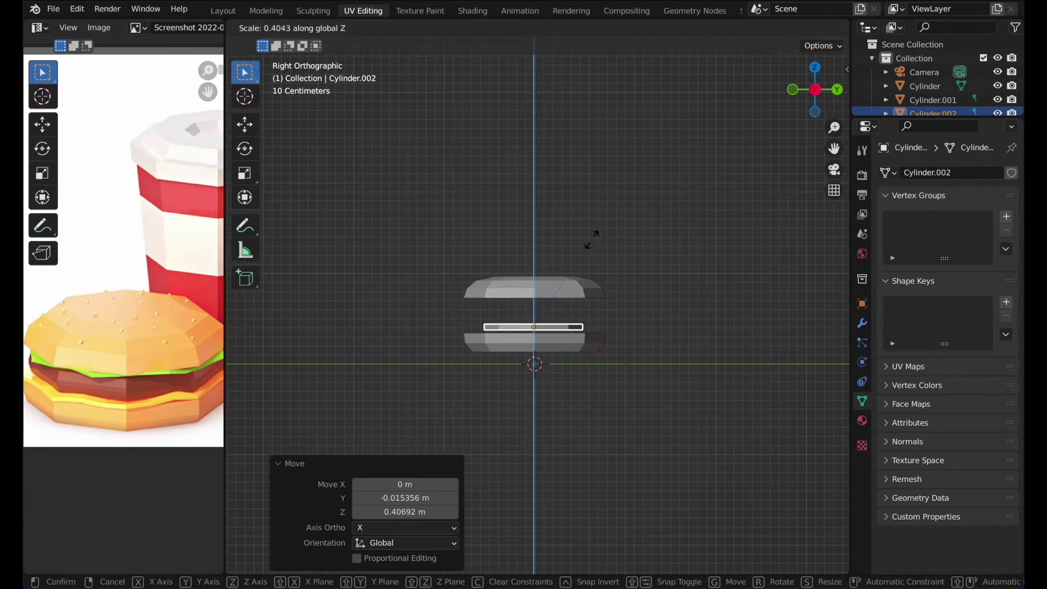
pyautogui.click(565, 279)
pyautogui.press('s')
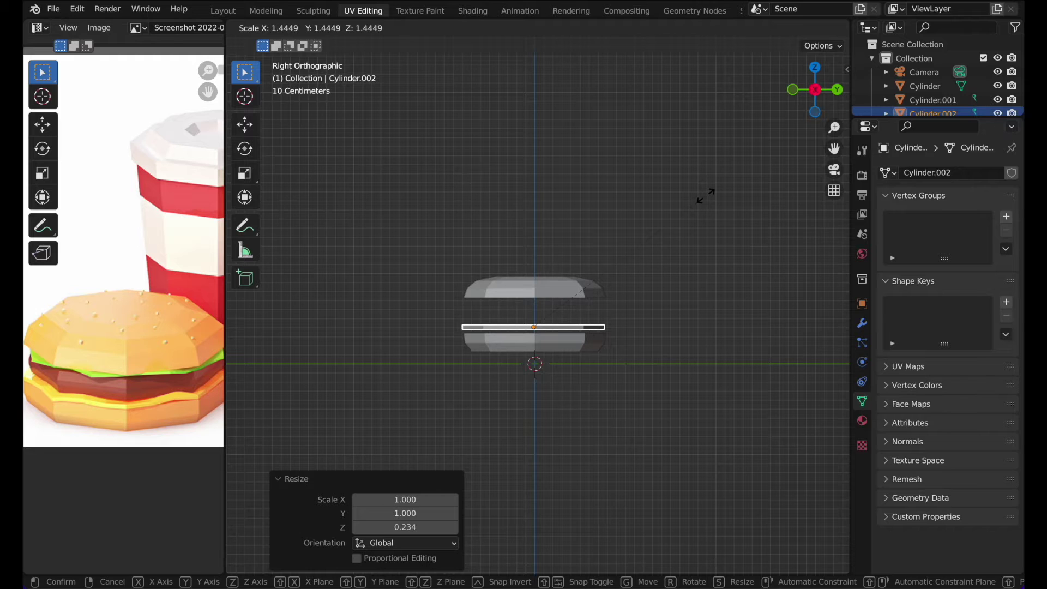
pyautogui.click(705, 196)
pyautogui.scroll(5, 706, 196)
pyautogui.scroll(-3, 706, 196)
pyautogui.keyDown('ctrl'); pyautogui.scroll(5, 706, 196); pyautogui.keyUp('ctrl')
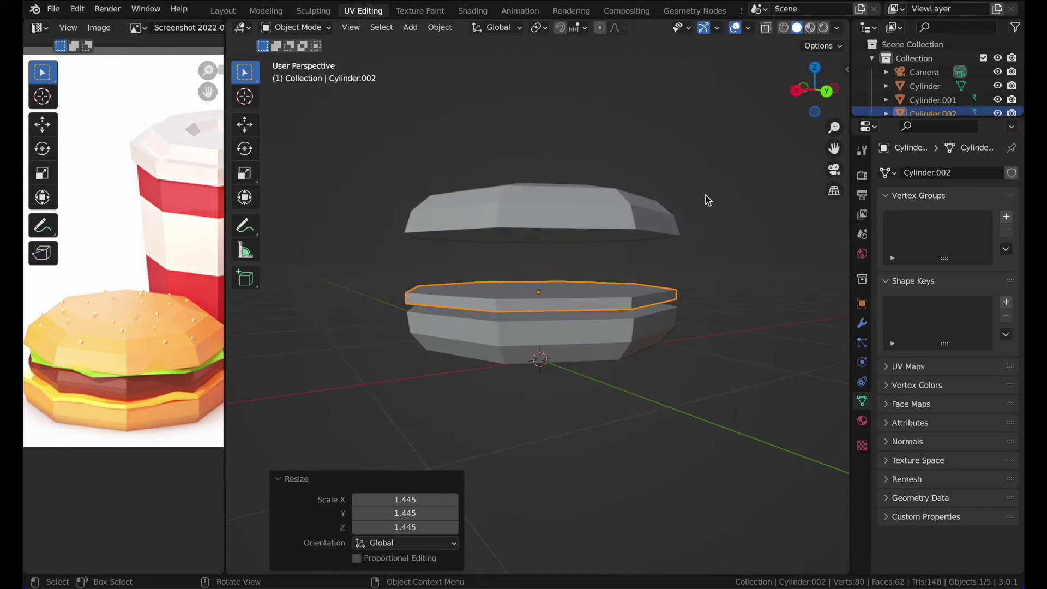
# - Examine the burger layers in the reference image and compare them with the modelled cheese slice
pyautogui.press('Tab')
pyautogui.scroll(2, 706, 195)
pyautogui.press('Tab')
pyautogui.scroll(-2, 705, 196)
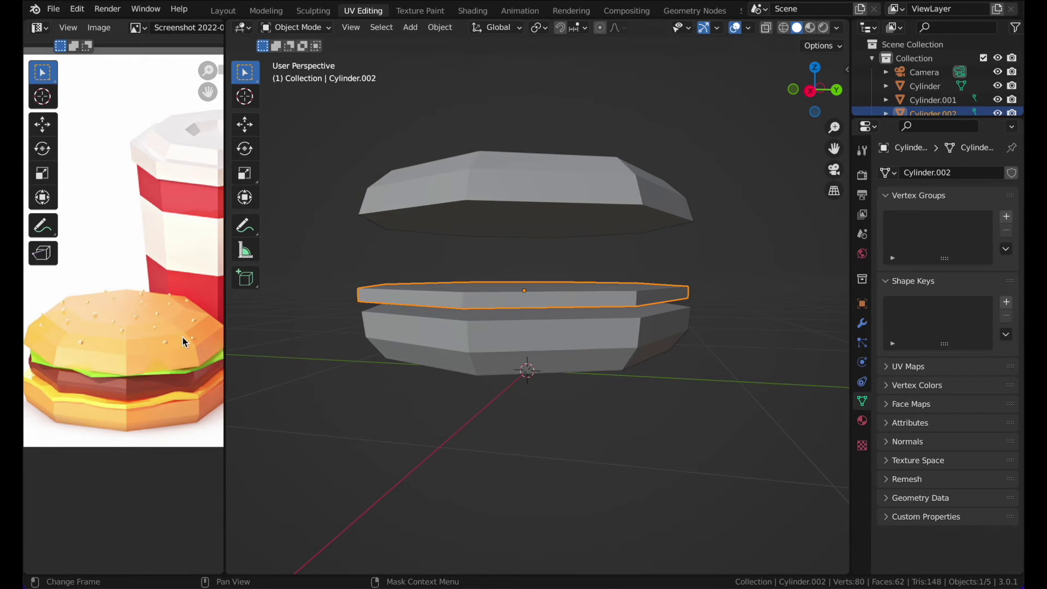
pyautogui.scroll(2, 157, 388)
pyautogui.hscroll(2, 176, 447)
pyautogui.scroll(-2, 177, 446)
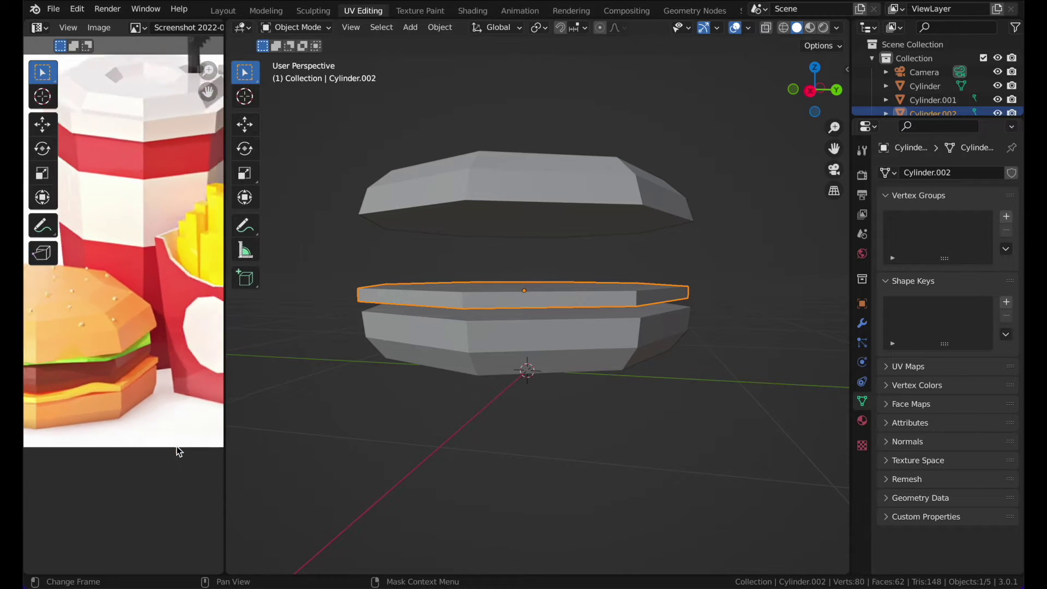
pyautogui.hscroll(-2, 176, 447)
pyautogui.scroll(-1, 177, 447)
pyautogui.scroll(1, 179, 452)
pyautogui.scroll(4, 416, 291)
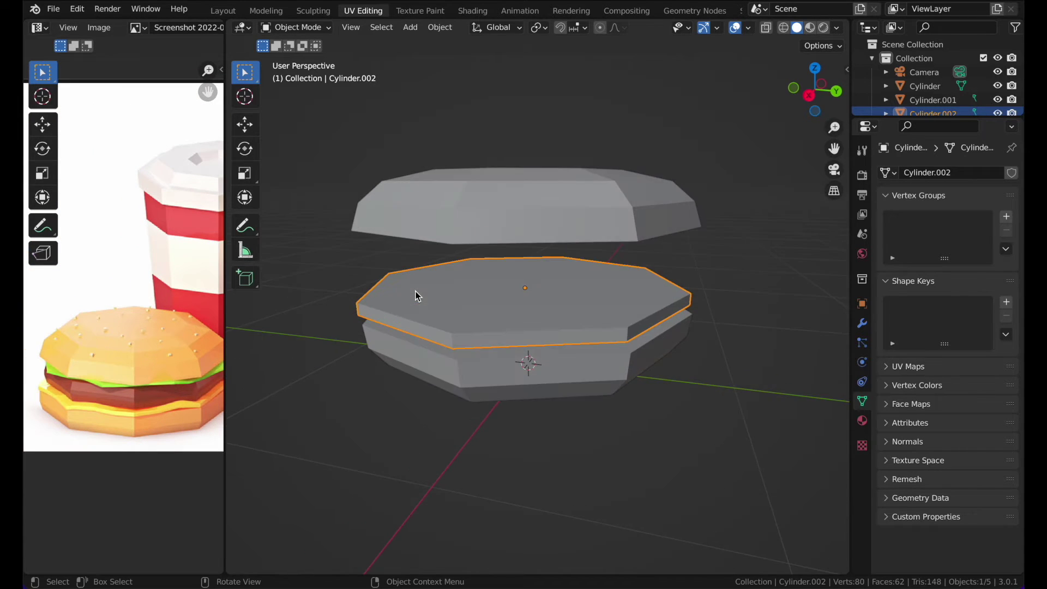
pyautogui.scroll(1, 414, 290)
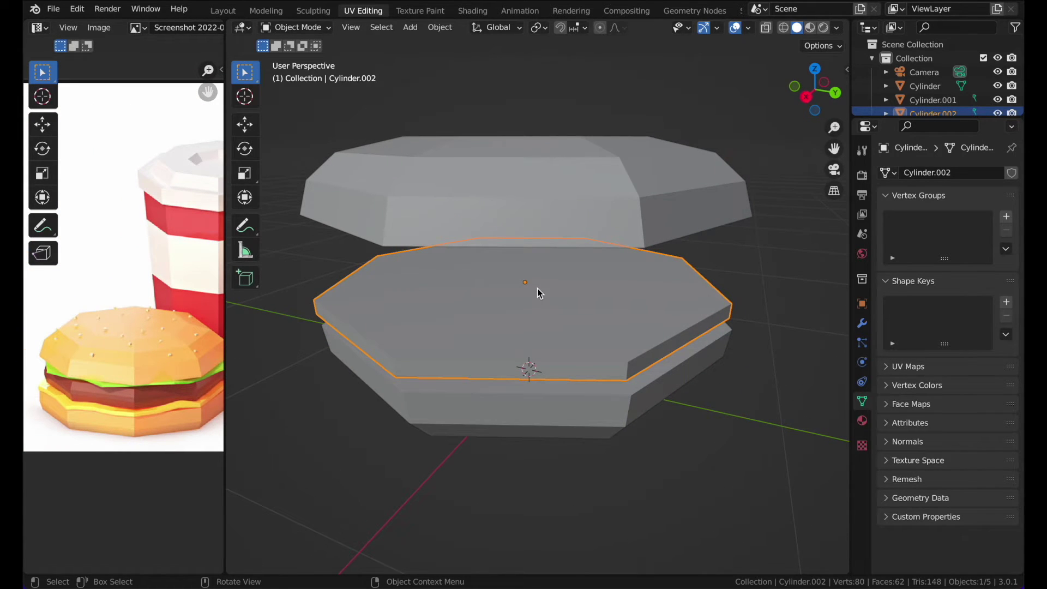
# - Subdivide the whole cheese slice mesh once in Edit Mode
pyautogui.press('Tab')
pyautogui.rightClick(538, 288)
pyautogui.click(538, 290)
pyautogui.scroll(3, 537, 289)
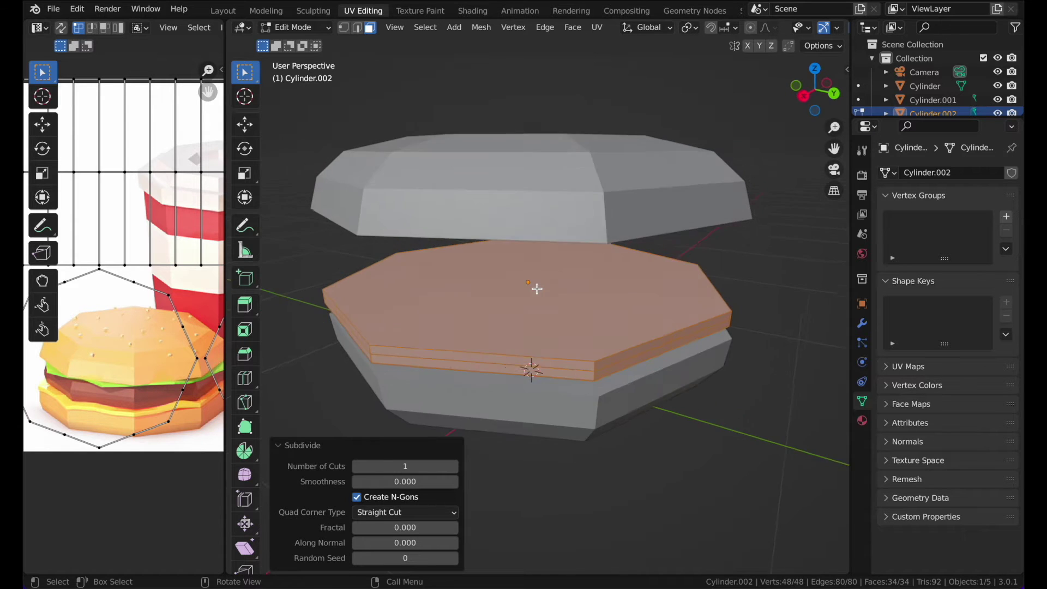
# - Lower the vertical edge at one corner of the cheese slice by about 0.026 m along Z
pyautogui.click(344, 27)
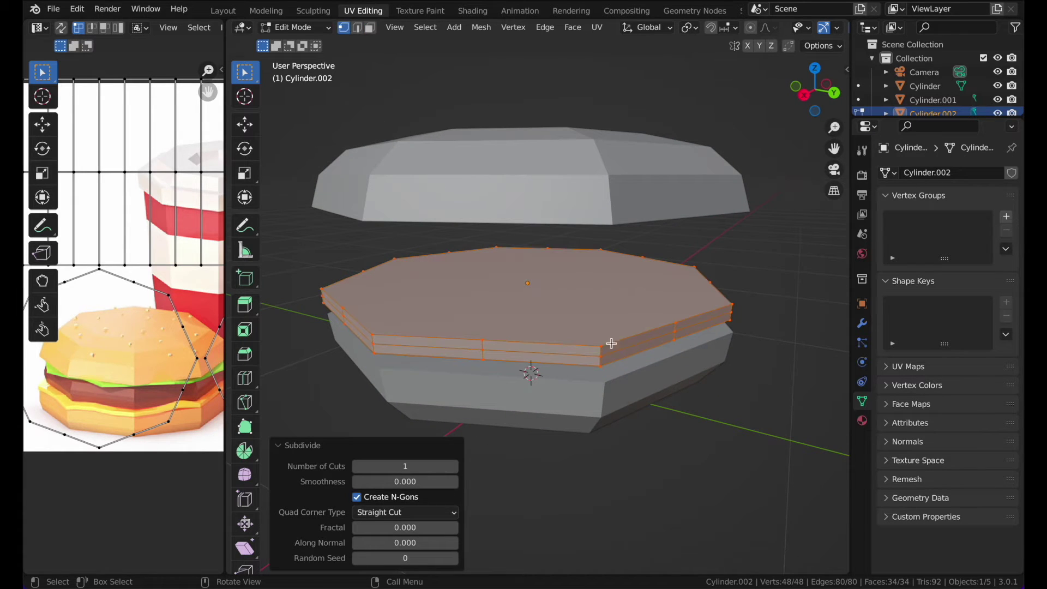
pyautogui.keyDown('alt'); pyautogui.click(641, 344); pyautogui.keyUp('alt')
pyautogui.press('g')
pyautogui.press('z')
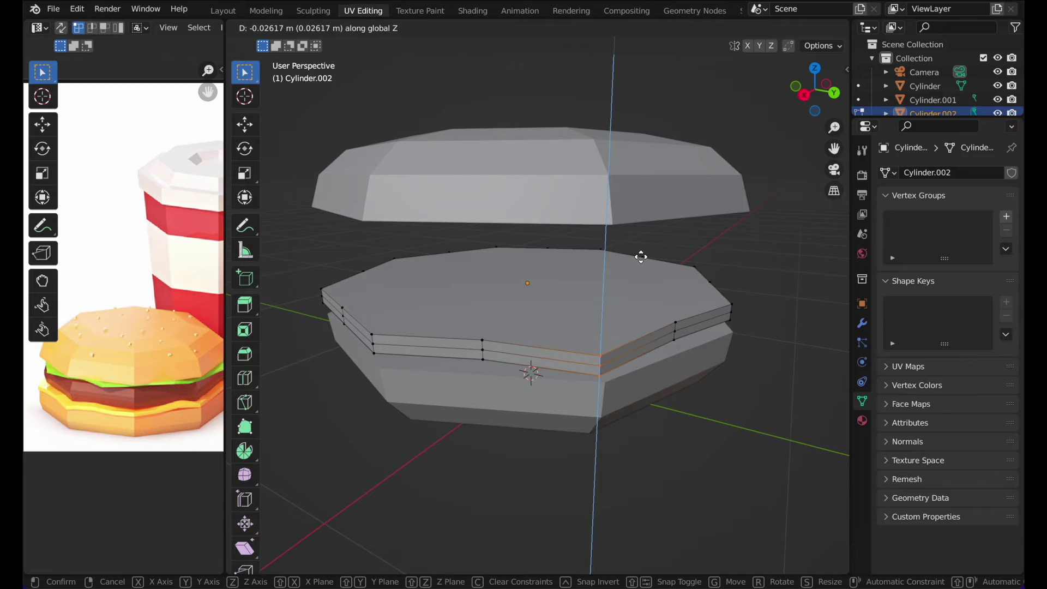
pyautogui.click(640, 255)
pyautogui.hscroll(-3, 640, 256)
pyautogui.press('Tab')
pyautogui.scroll(-3, 640, 256)
pyautogui.press('Tab')
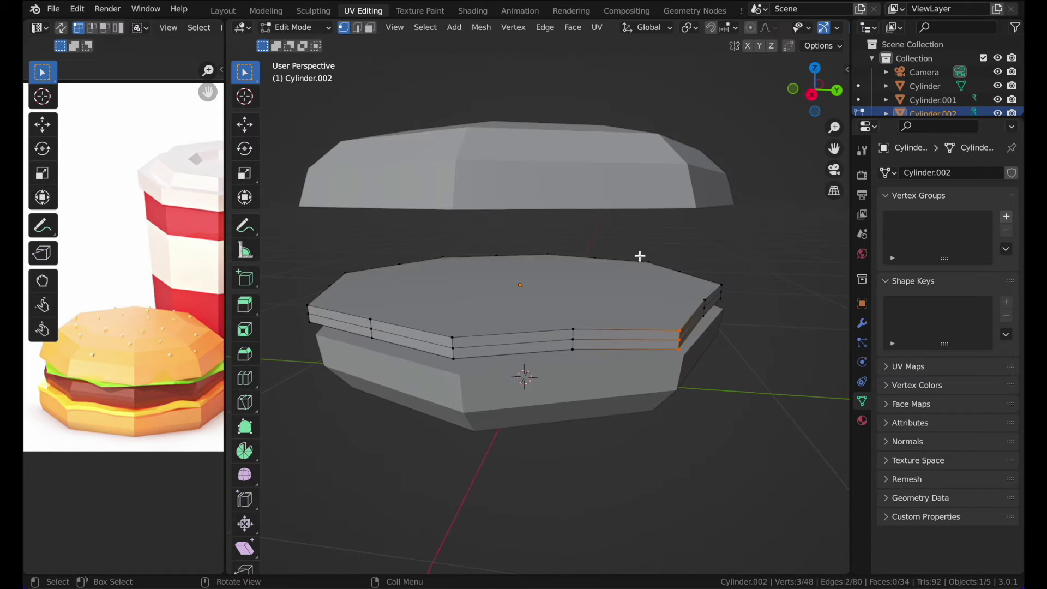
# - Select the entire cheese slice mesh, subdivide it again, and clear the selection
pyautogui.press('a')
pyautogui.rightClick(618, 268)
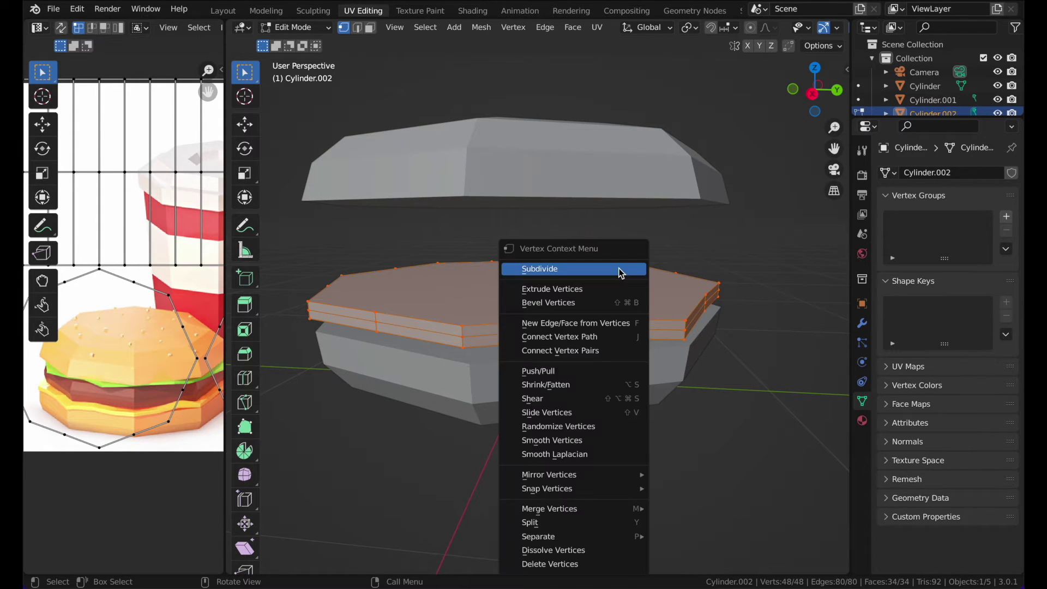
pyautogui.click(617, 269)
pyautogui.hotkey('alt', 'a')
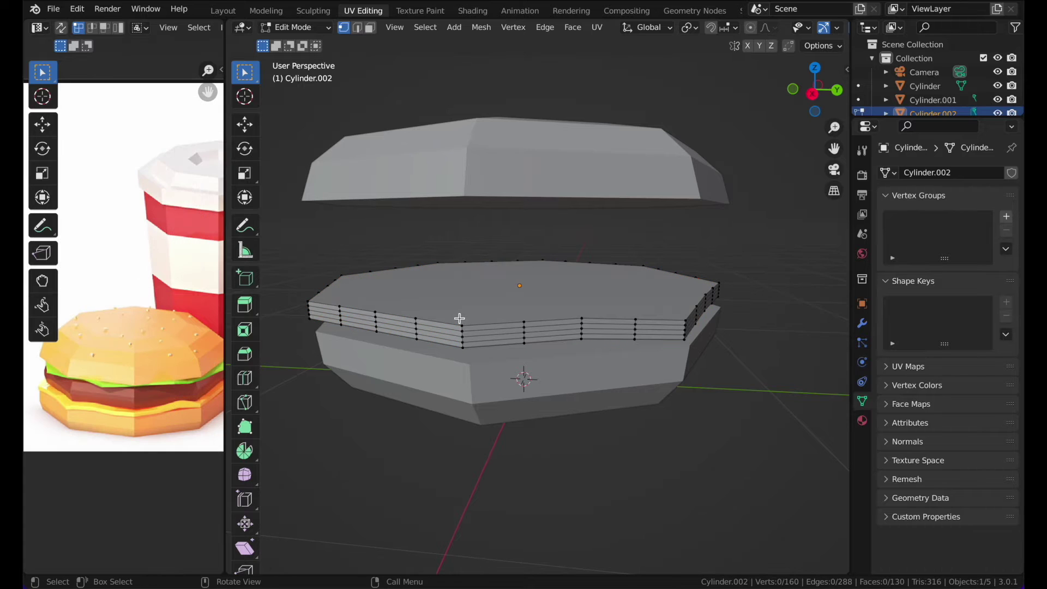
# - Shift vertical edges around the cheese slice's rim along Z to give it a wavy outline
pyautogui.keyDown('alt'); pyautogui.click(483, 343); pyautogui.keyUp('alt')
pyautogui.press('g')
pyautogui.press('z')
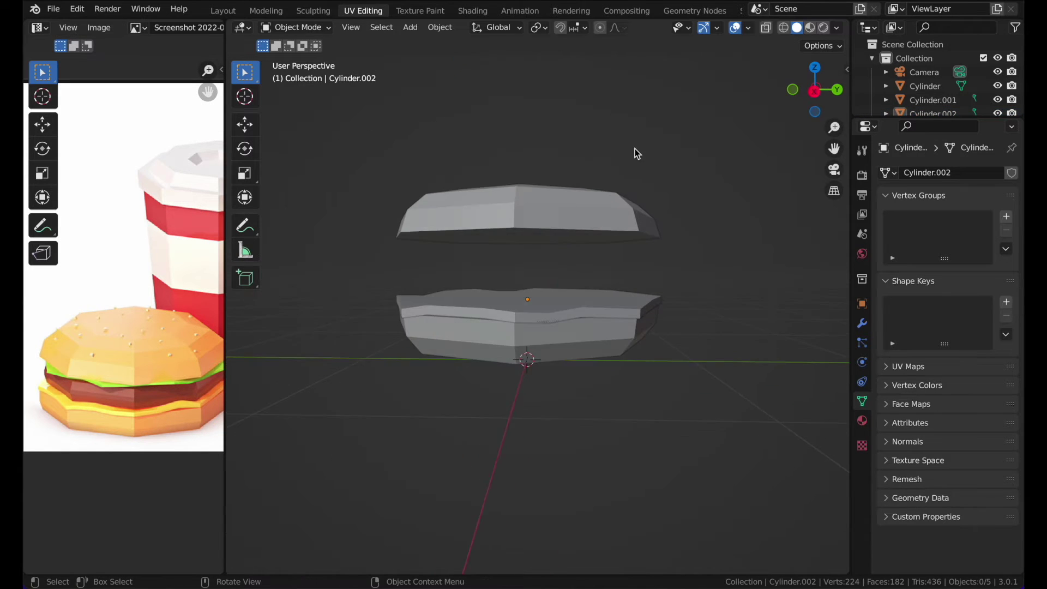
# - Add an eight-sided cylinder for the patty and flatten it to about 0.042 along Z
pyautogui.hotkey('shift', 'a')
pyautogui.moveTo(542, 192)
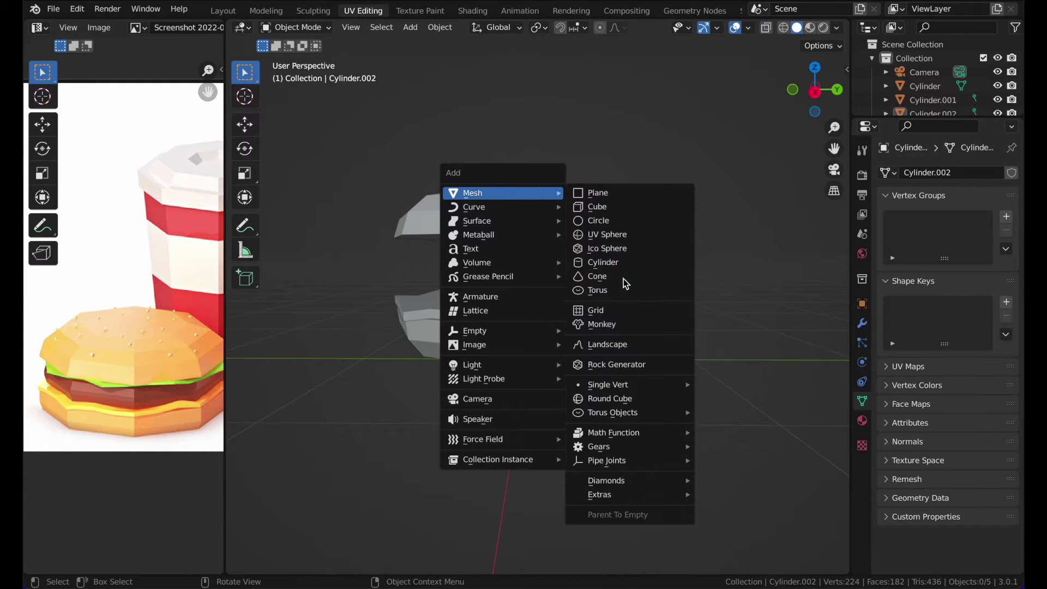
pyautogui.click(620, 259)
pyautogui.press('s')
pyautogui.press('z')
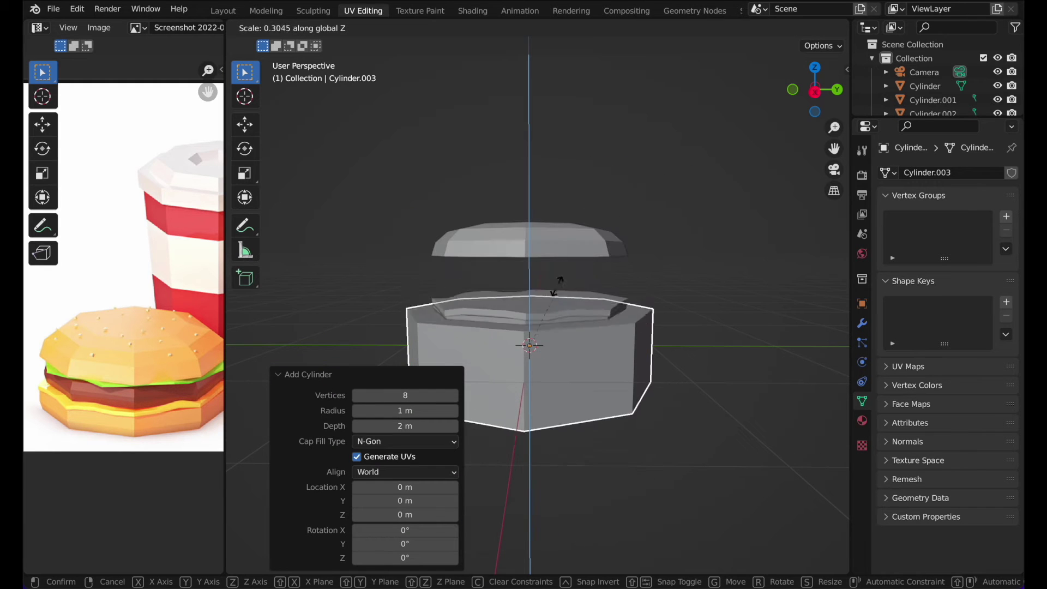
pyautogui.click(534, 337)
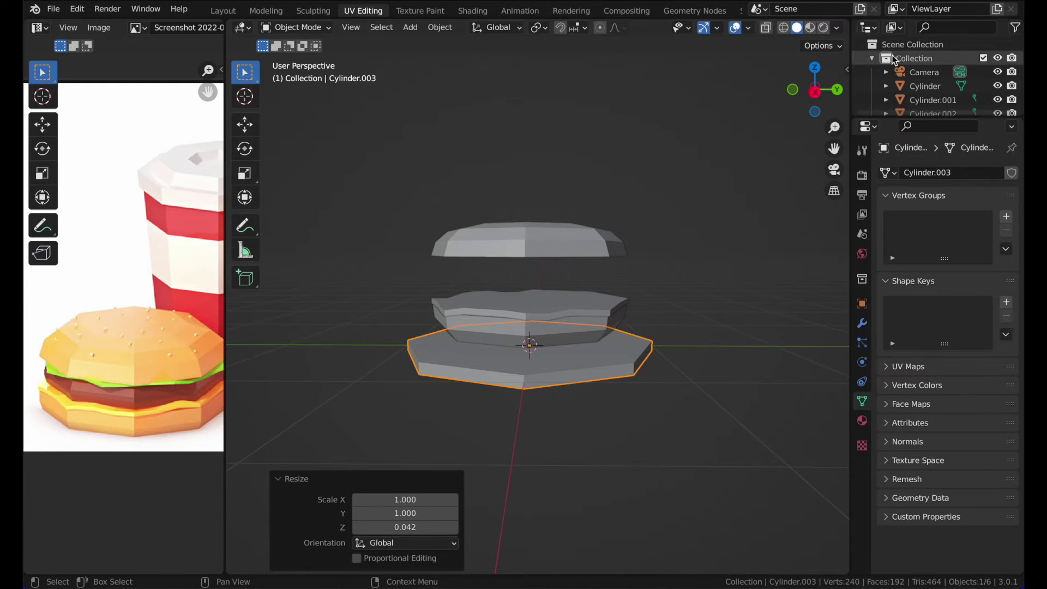
# - In the right side view, raise the patty about 0.5 m along Z and scale it uniformly to about 0.74
pyautogui.click(815, 92)
pyautogui.press('g')
pyautogui.press('z')
pyautogui.click(600, 199)
pyautogui.press('s')
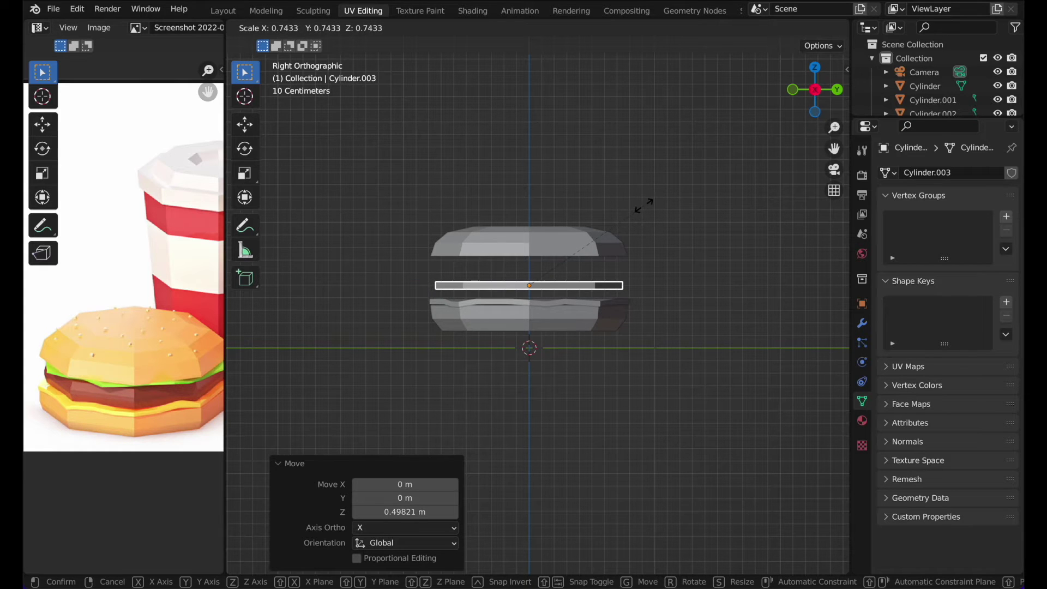
pyautogui.click(644, 205)
pyautogui.scroll(5, 644, 205)
pyautogui.scroll(4, 644, 205)
pyautogui.scroll(-8, 643, 205)
# - Select the patty's top and bottom faces in Edit Mode and set the transform pivot point to Individual Origins
pyautogui.press('Tab')
pyautogui.moveTo(644, 205); pyautogui.dragTo(448, 141, button='middle')
pyautogui.click(371, 28)
pyautogui.moveTo(466, 179); pyautogui.dragTo(517, 258, button='middle')
pyautogui.click(515, 266)
pyautogui.keyDown('shift'); pyautogui.click(516, 255); pyautogui.keyUp('shift')
pyautogui.click(642, 28)
pyautogui.click(687, 27)
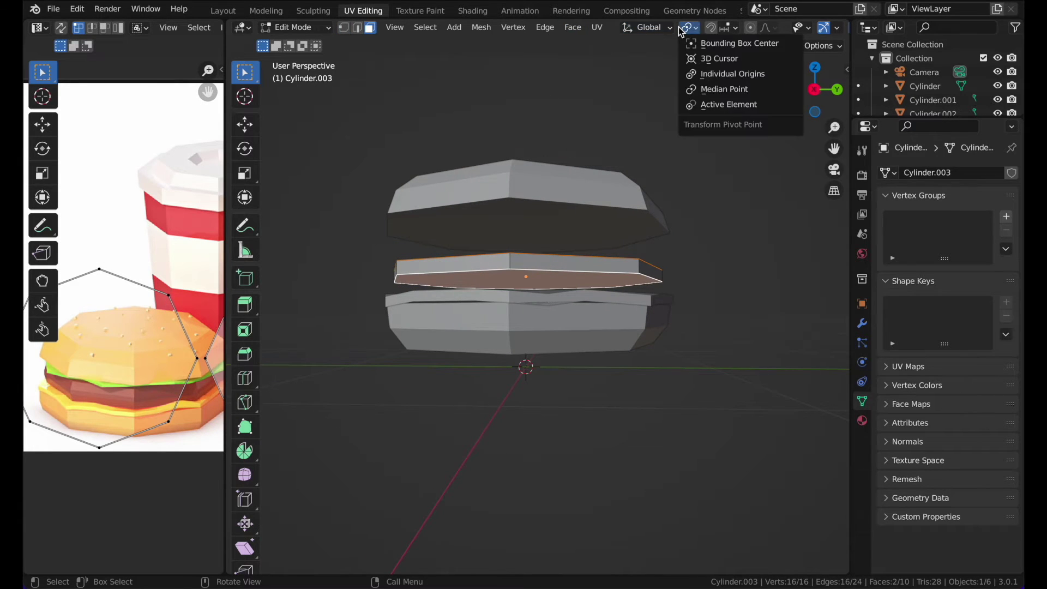
pyautogui.click(692, 75)
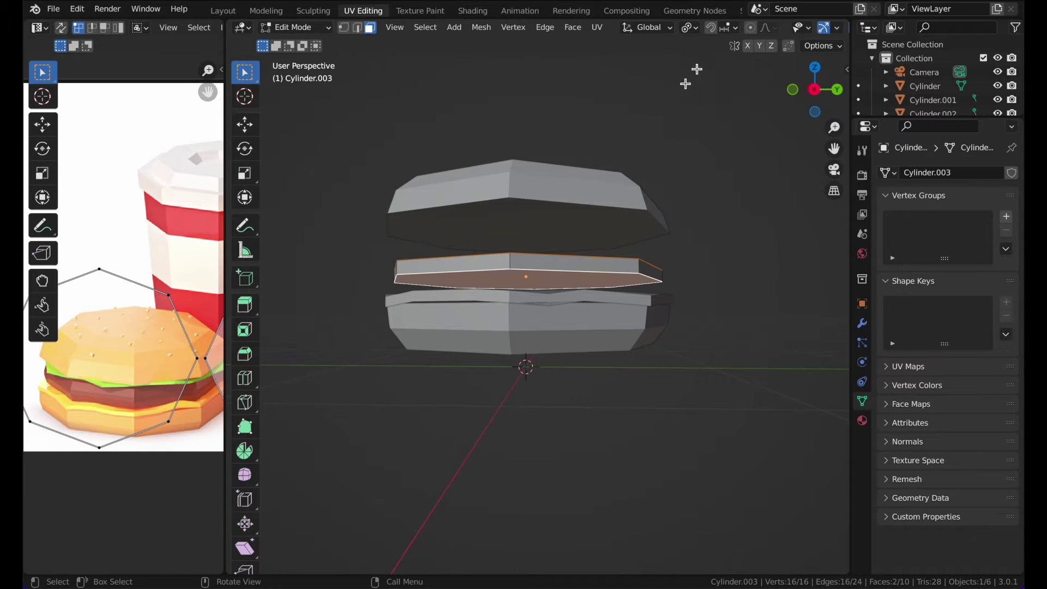
# - Extrude the patty's top and bottom faces outward about 0.093 m, scale them to about 0.95, and return to Object Mode
pyautogui.moveTo(580, 207); pyautogui.dragTo(580, 223, button='middle')
pyautogui.press('e')
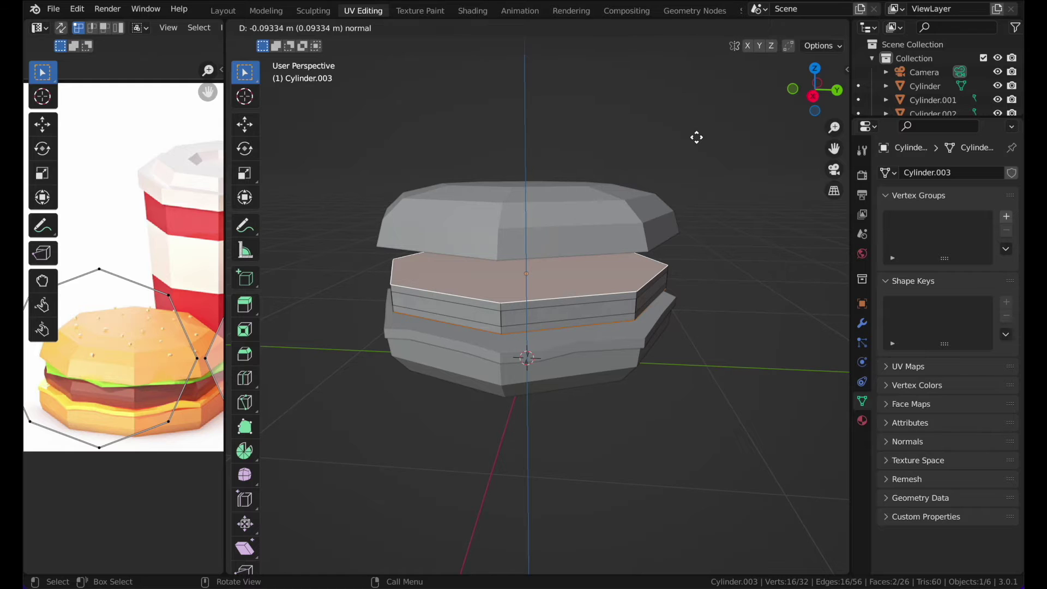
pyautogui.click(697, 136)
pyautogui.press('s')
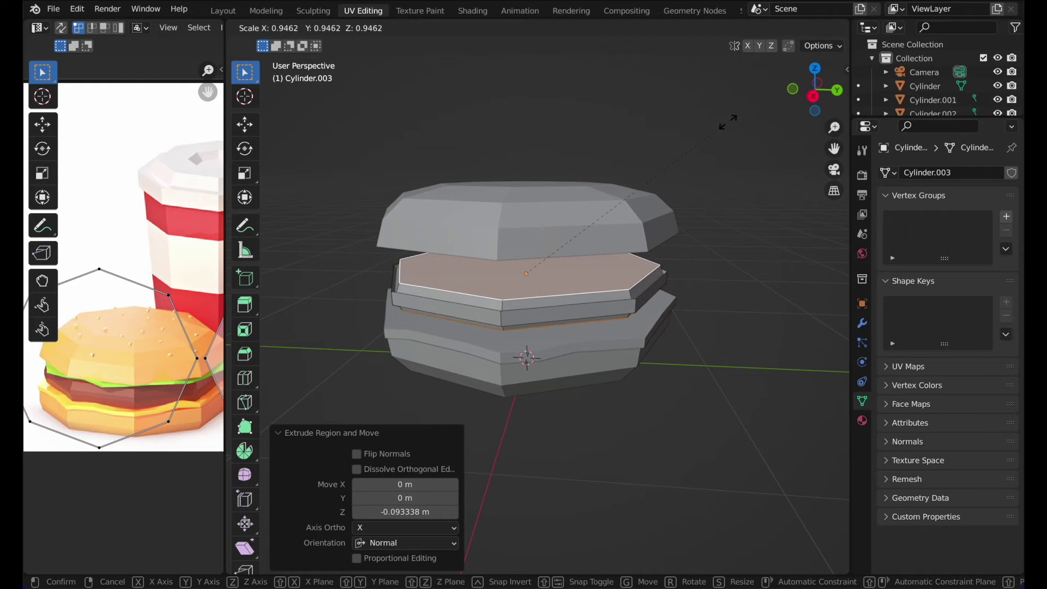
pyautogui.click(727, 122)
pyautogui.press('Tab')
# - Squash the patty slightly along Z and move it vertically to rest on the cheese slice
pyautogui.scroll(5, 725, 123)
pyautogui.scroll(-5, 725, 122)
pyautogui.click(702, 149)
pyautogui.click(553, 299)
pyautogui.press('s')
pyautogui.press('z')
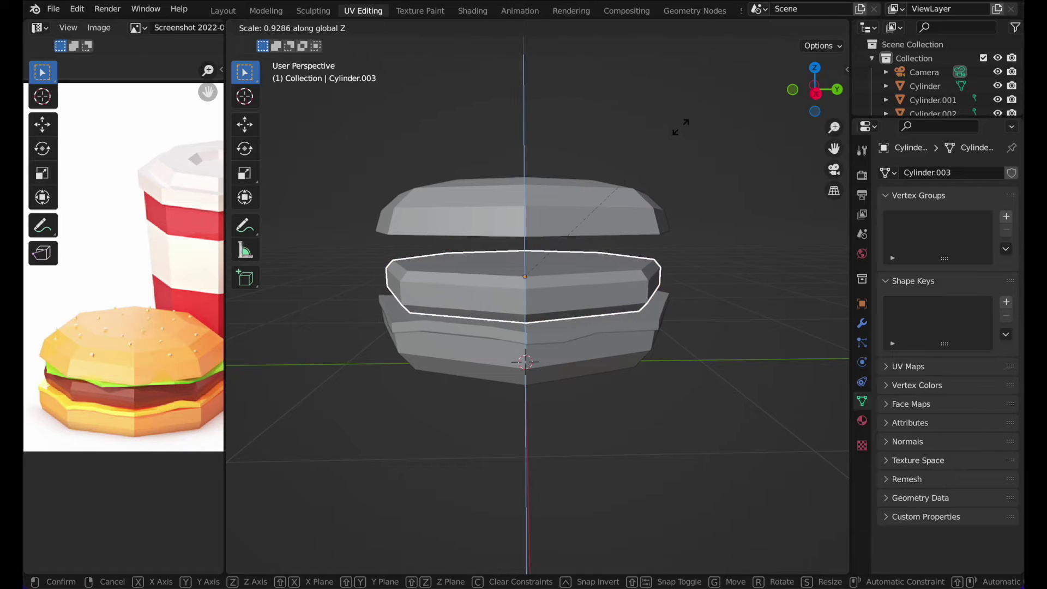
pyautogui.click(674, 135)
pyautogui.press('g')
pyautogui.press('z')
pyautogui.click(613, 138)
# - Duplicate the wavy cheese slice in the right side view and move the copy straight up to just beneath the top bun
pyautogui.moveTo(613, 139); pyautogui.dragTo(578, 229, button='middle')
pyautogui.click(550, 325)
pyautogui.click(816, 91)
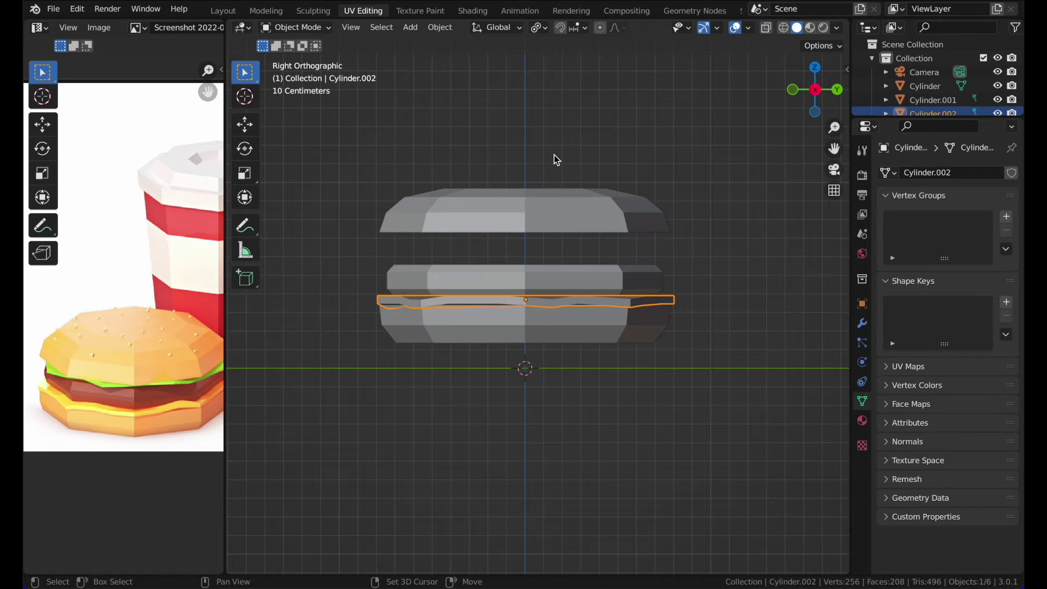
pyautogui.hotkey('shift', 'd')
pyautogui.press('z')
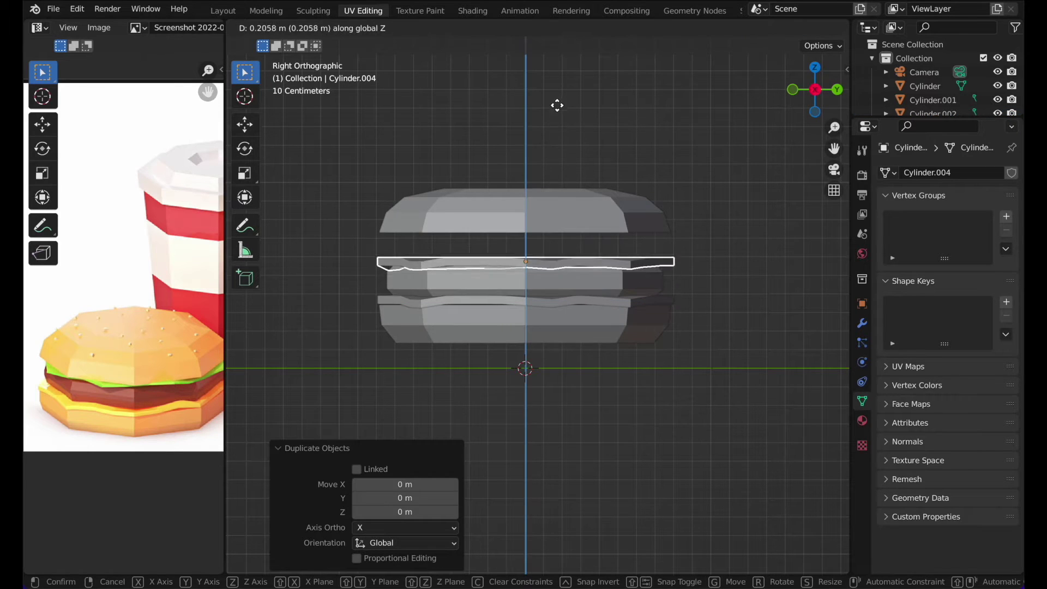
pyautogui.click(559, 97)
# - Rotate the upper slice copy 180° about Z, shift it down slightly along Z, and open it in Edit Mode
pyautogui.write('rz180')
pyautogui.press('Return')
pyautogui.press('g')
pyautogui.press('z')
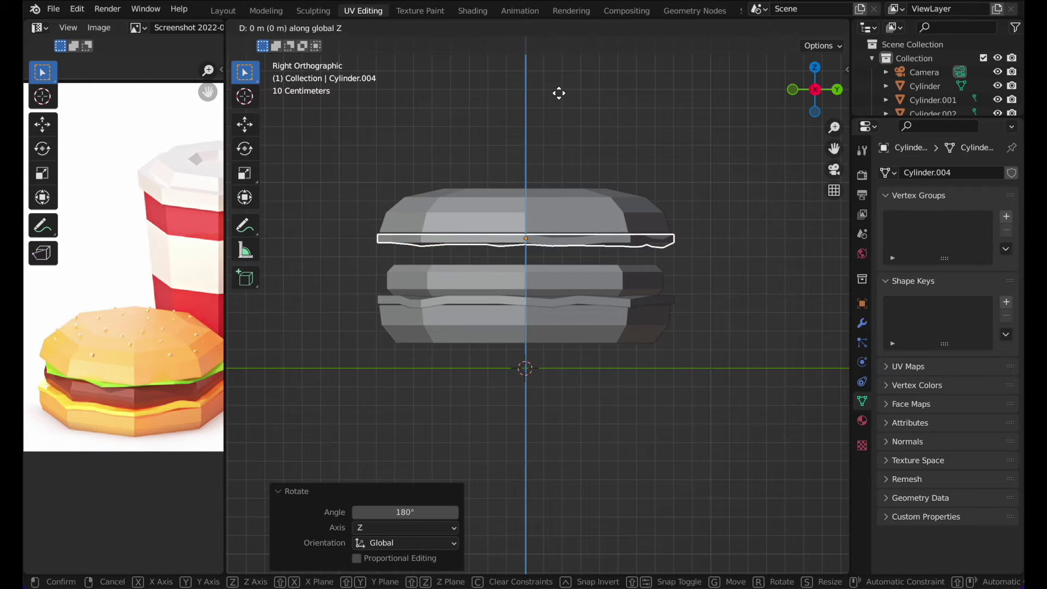
pyautogui.click(559, 109)
pyautogui.moveTo(558, 109); pyautogui.dragTo(559, 112, button='middle')
pyautogui.press('Tab')
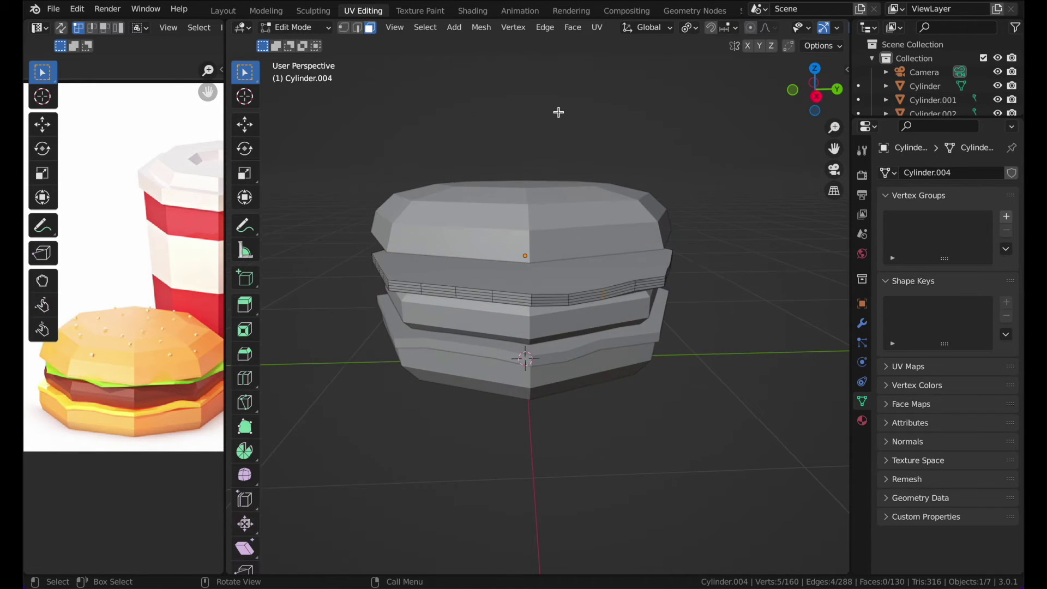
# - Scale the upper slice copy to 0.67 along Z in Object Mode and shift it vertically to sit just above the patty
pyautogui.scroll(3, 533, 130)
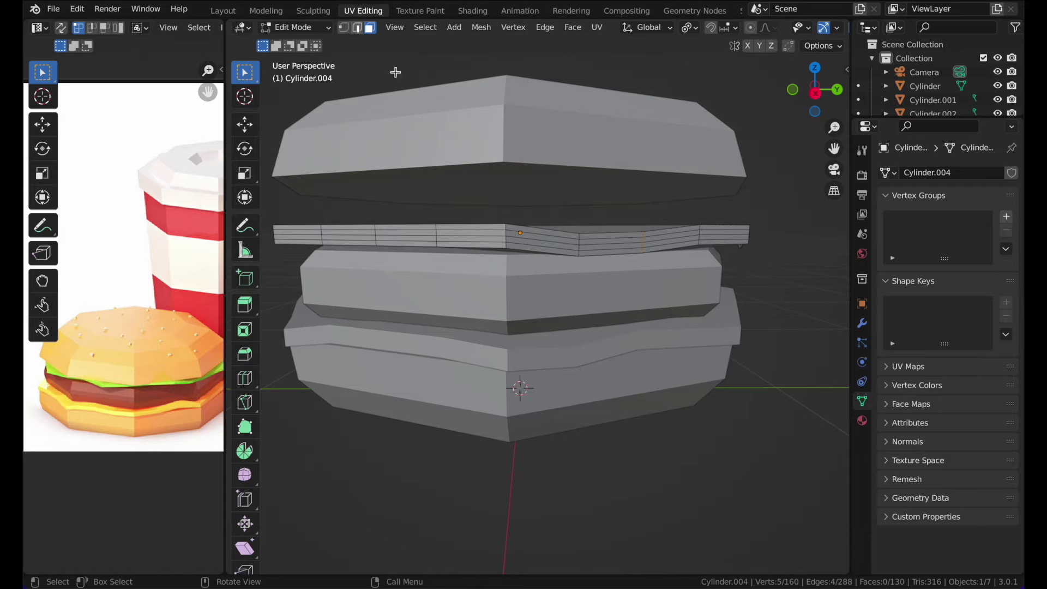
pyautogui.press('Tab')
pyautogui.press('s')
pyautogui.press('z')
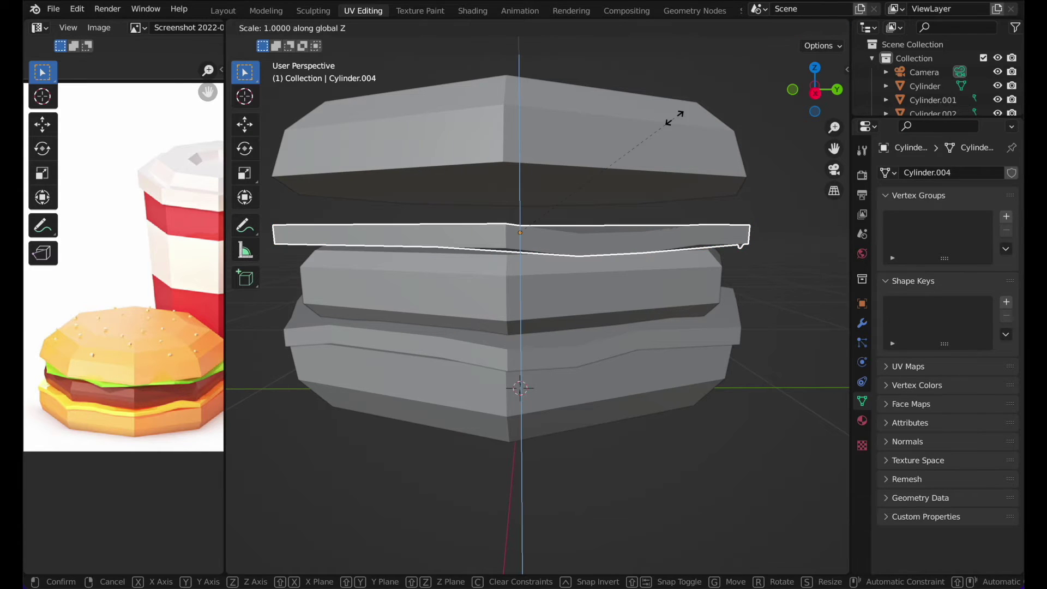
pyautogui.click(630, 165)
pyautogui.press('g')
pyautogui.press('z')
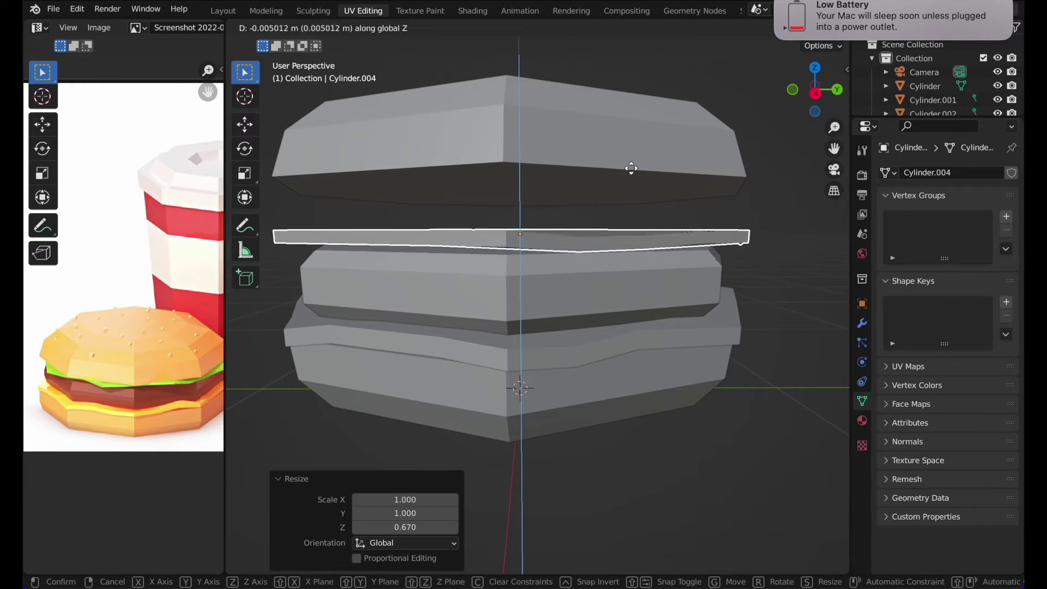
pyautogui.click(631, 173)
pyautogui.press('g')
pyautogui.press('z')
pyautogui.click(672, 167)
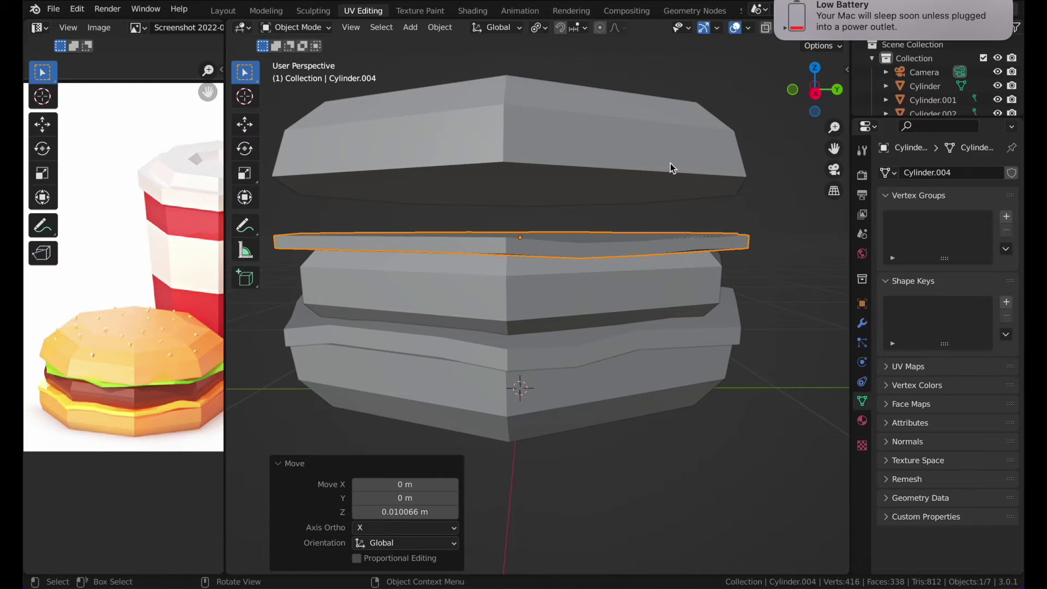
pyautogui.click(781, 2)
# - Move the top bun straight down about 0.13 m along Z in the left side view to rest on the upper slice
pyautogui.click(654, 158)
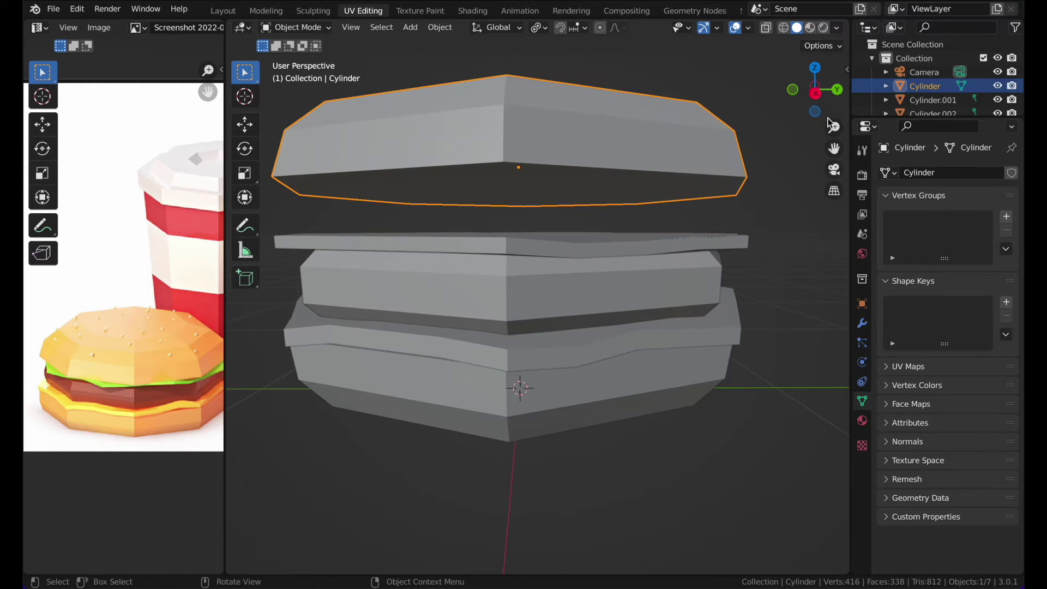
pyautogui.click(815, 94)
pyautogui.scroll(-3, 618, 147)
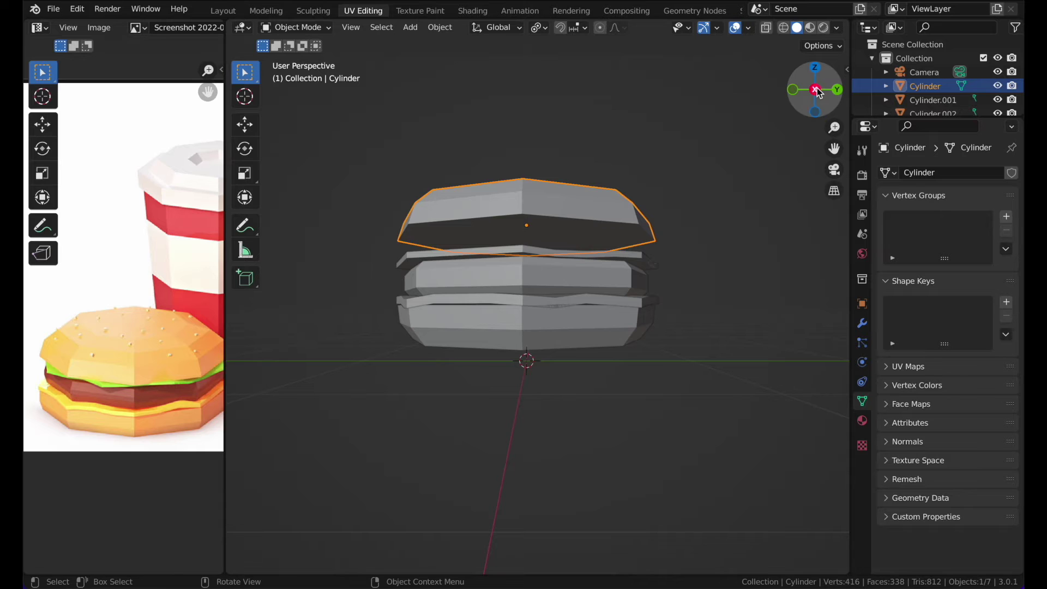
pyautogui.press('ctrl+KP_3')
pyautogui.press('g')
pyautogui.press('z')
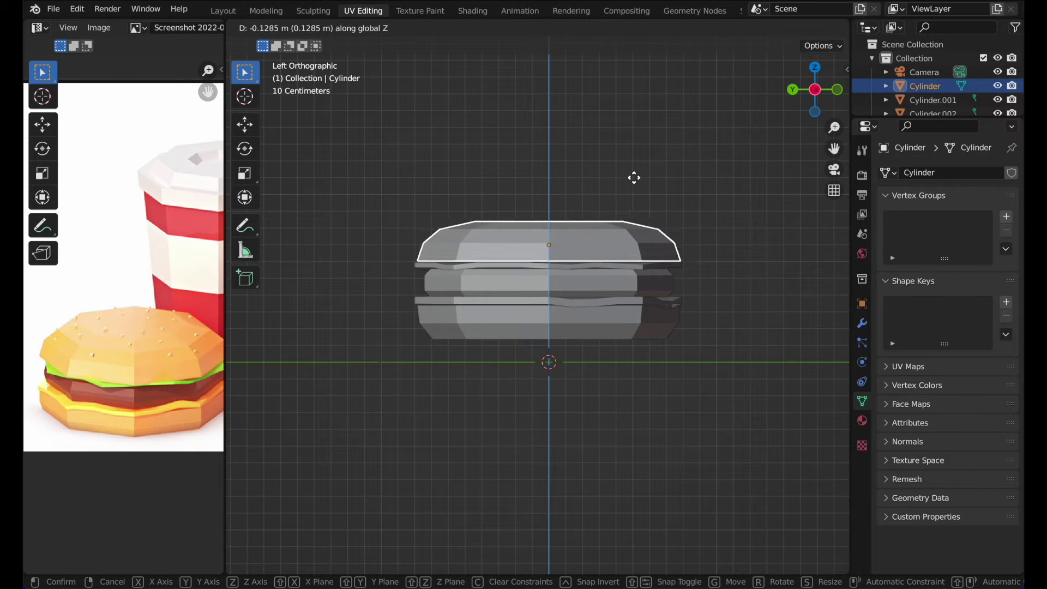
pyautogui.click(633, 176)
pyautogui.click(634, 142)
# - Switch the model viewport to Material Preview shading
pyautogui.moveTo(634, 143); pyautogui.dragTo(634, 147, button='middle')
pyautogui.press('z')
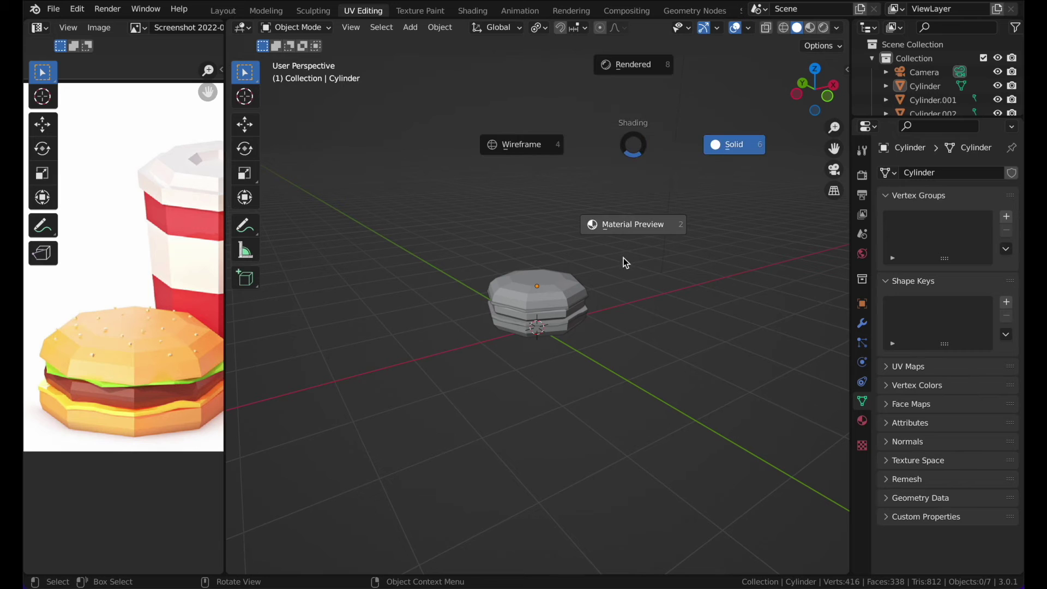
pyautogui.click(564, 235)
pyautogui.moveTo(561, 231); pyautogui.dragTo(561, 231, button='middle')
pyautogui.scroll(2, 561, 230)
pyautogui.click(523, 282)
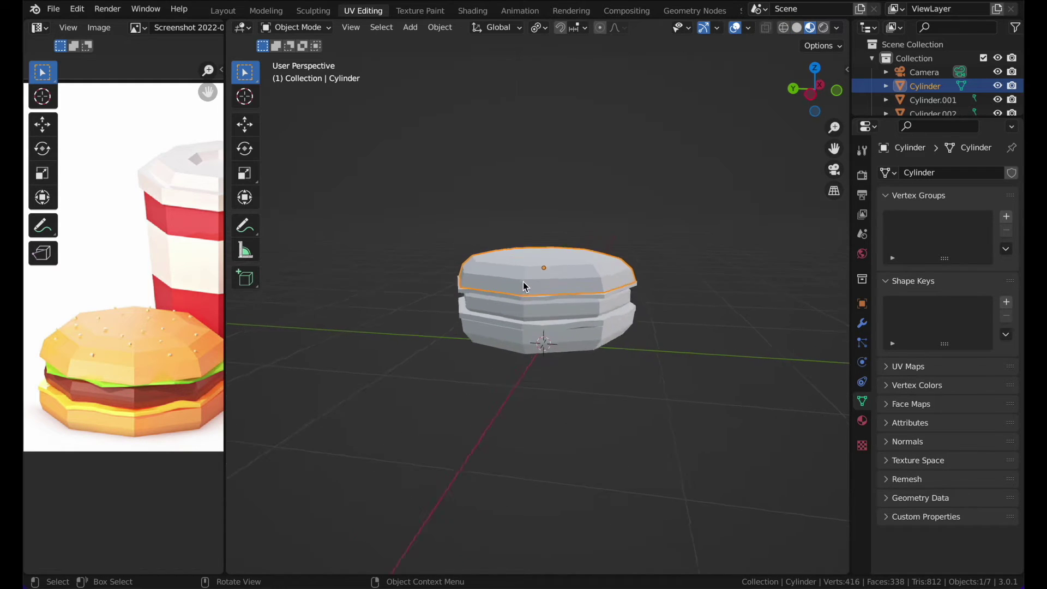
pyautogui.scroll(3, 522, 282)
pyautogui.moveTo(522, 281); pyautogui.dragTo(522, 323, button='middle')
# - Create a new material for the bottom bun and sample its base color from the bun in the reference image
pyautogui.click(522, 322)
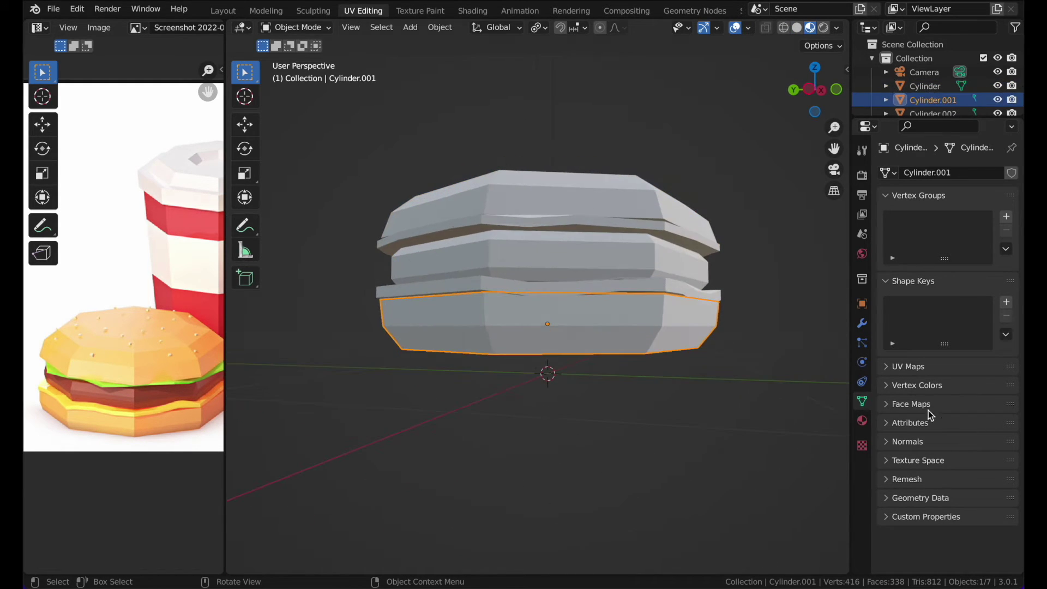
pyautogui.click(862, 420)
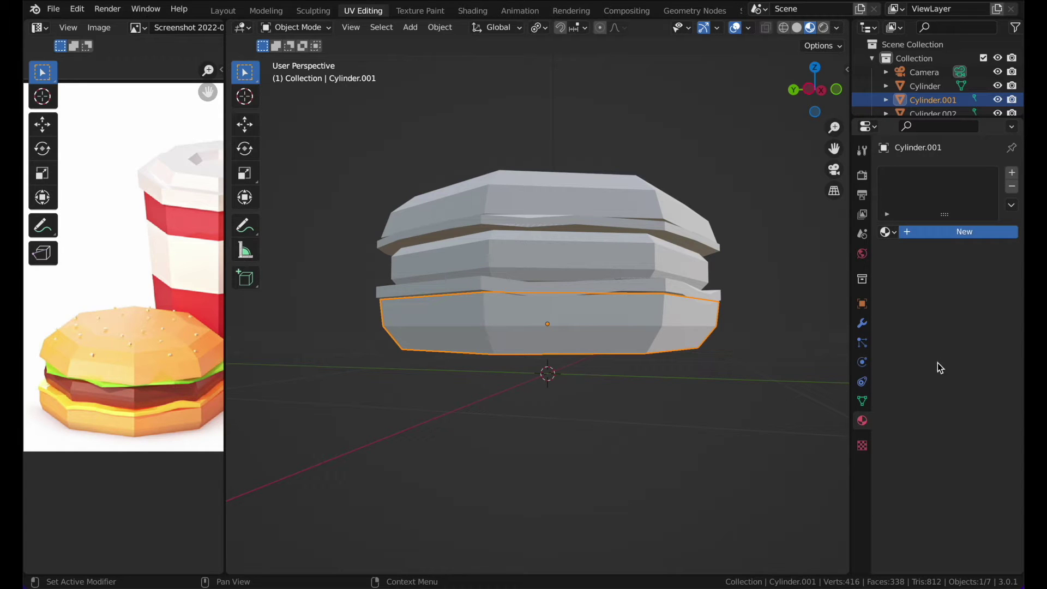
pyautogui.click(978, 379)
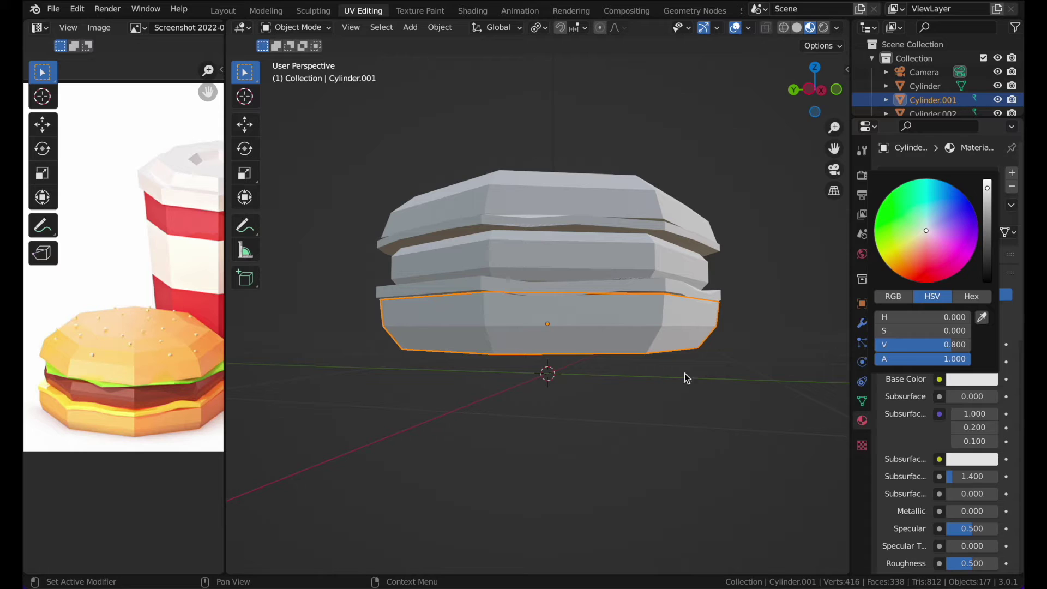
pyautogui.click(981, 317)
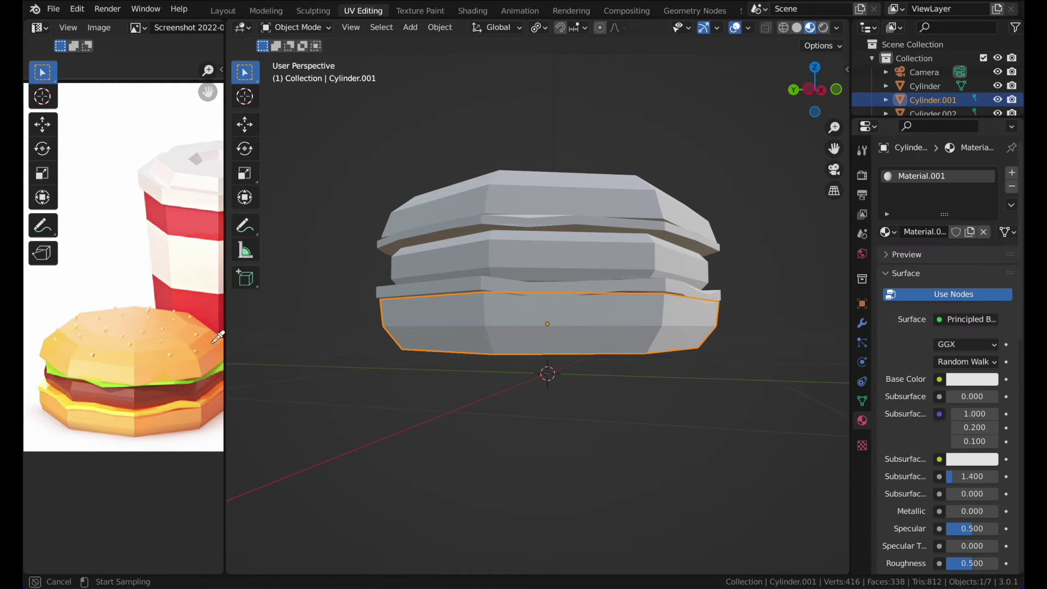
pyautogui.click(180, 371)
# - Add a new material to the top bun
pyautogui.click(659, 209)
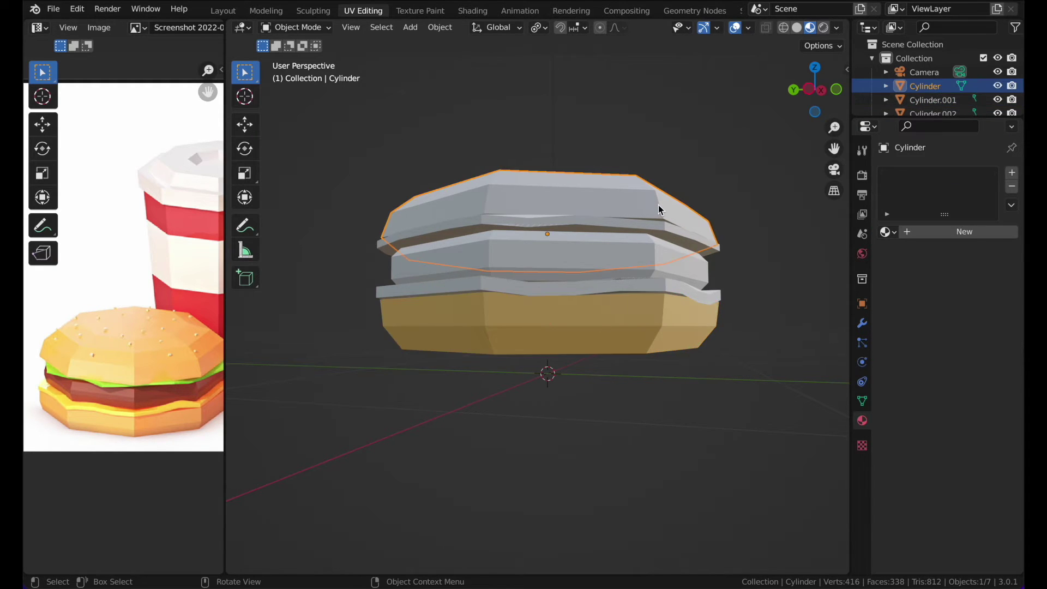
pyautogui.scroll(5, 658, 210)
pyautogui.click(918, 232)
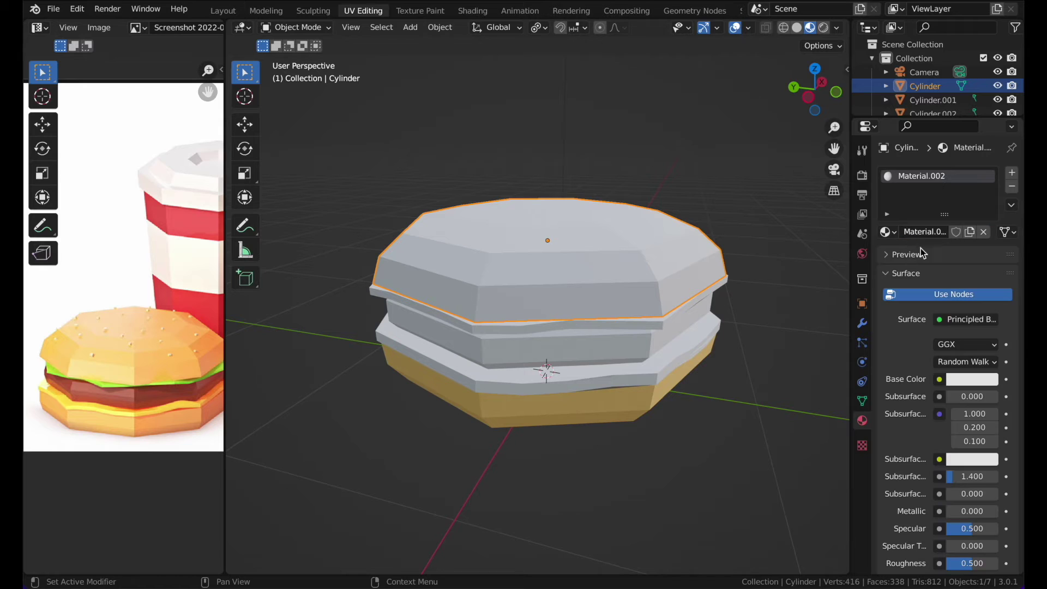
# - Try to sample the top bun's base color from the shaded bottom bun in the viewport
pyautogui.click(973, 381)
pyautogui.click(982, 317)
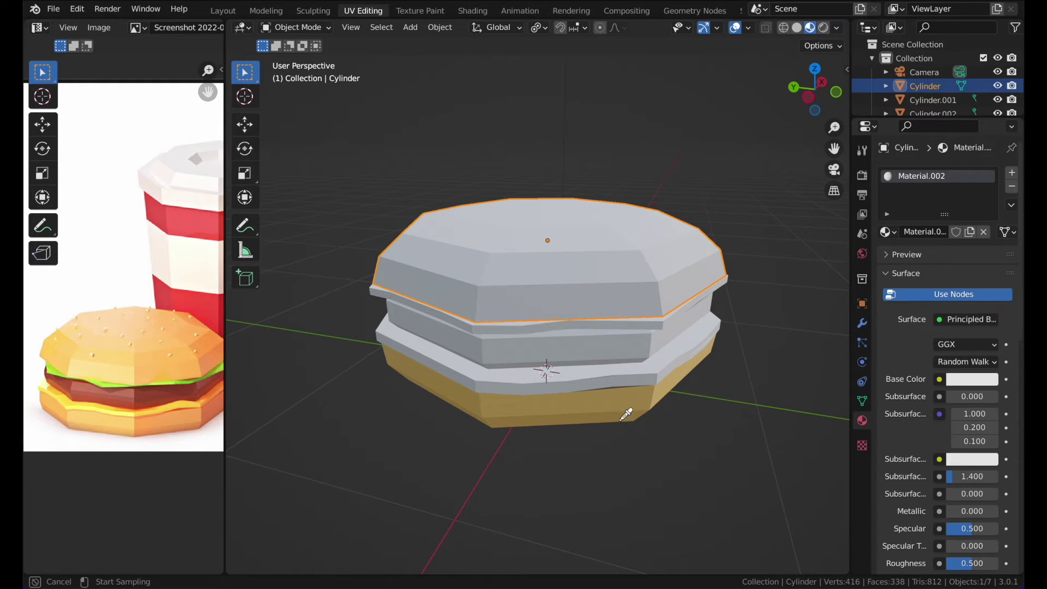
pyautogui.click(621, 396)
pyautogui.press('KP_8')
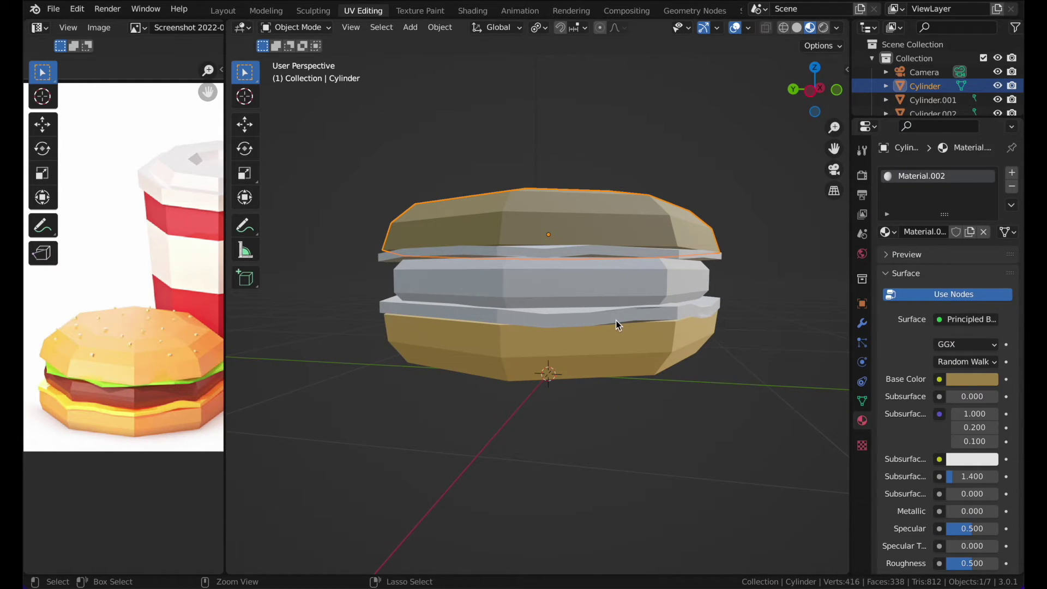
pyautogui.hotkey('ctrl', 'z')
# - Raise the brightness of the bottom bun's base color to FFCB78 and copy its hex code
pyautogui.click(613, 359)
pyautogui.click(973, 378)
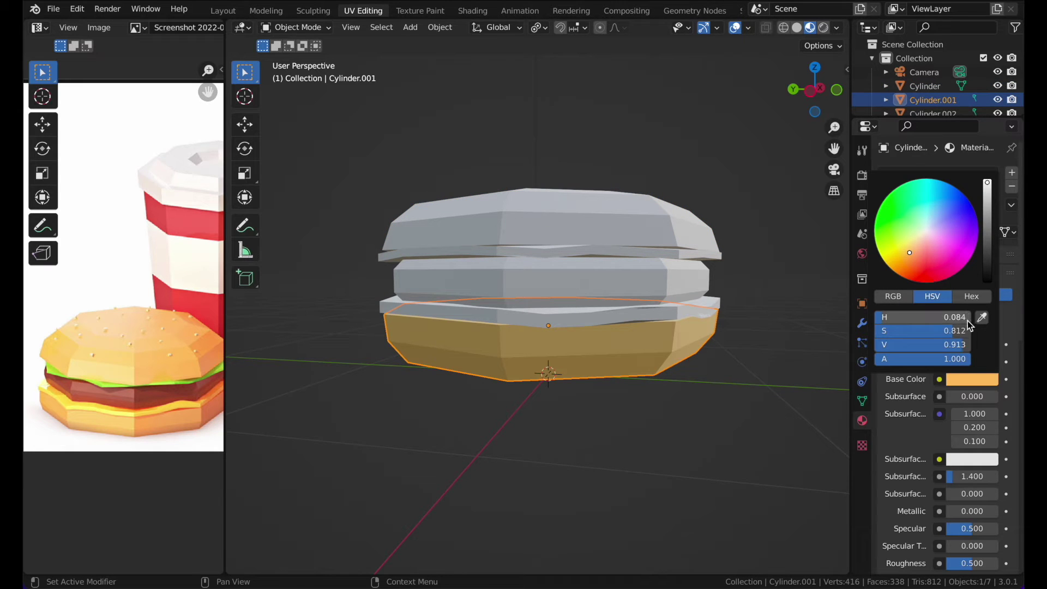
pyautogui.moveTo(988, 206)
pyautogui.mouseDown()
pyautogui.moveTo(987, 216)
pyautogui.moveTo(987, 188)
pyautogui.mouseUp()
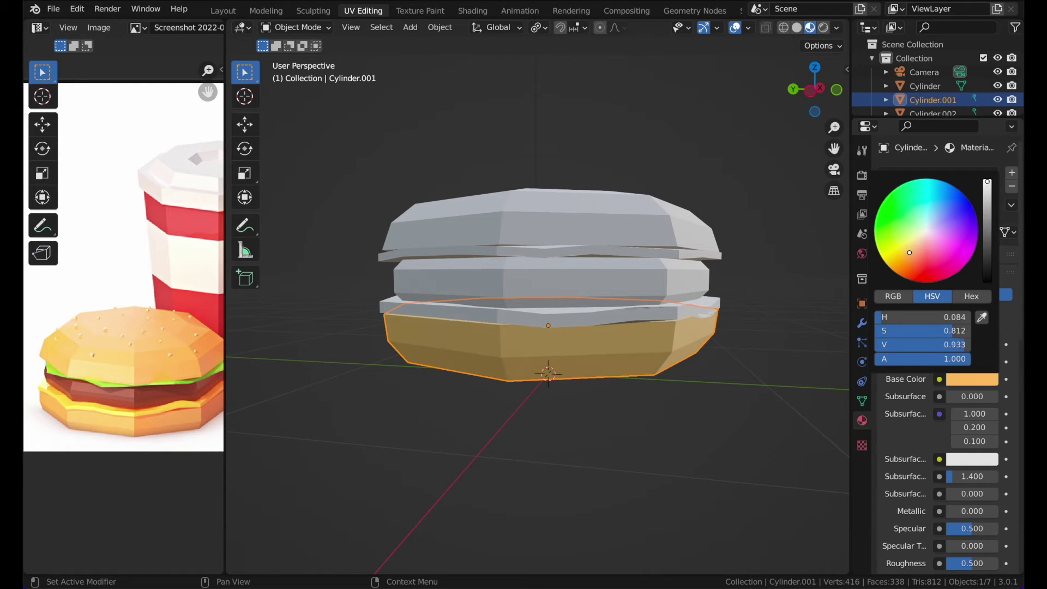
pyautogui.click(964, 297)
pyautogui.click(932, 319)
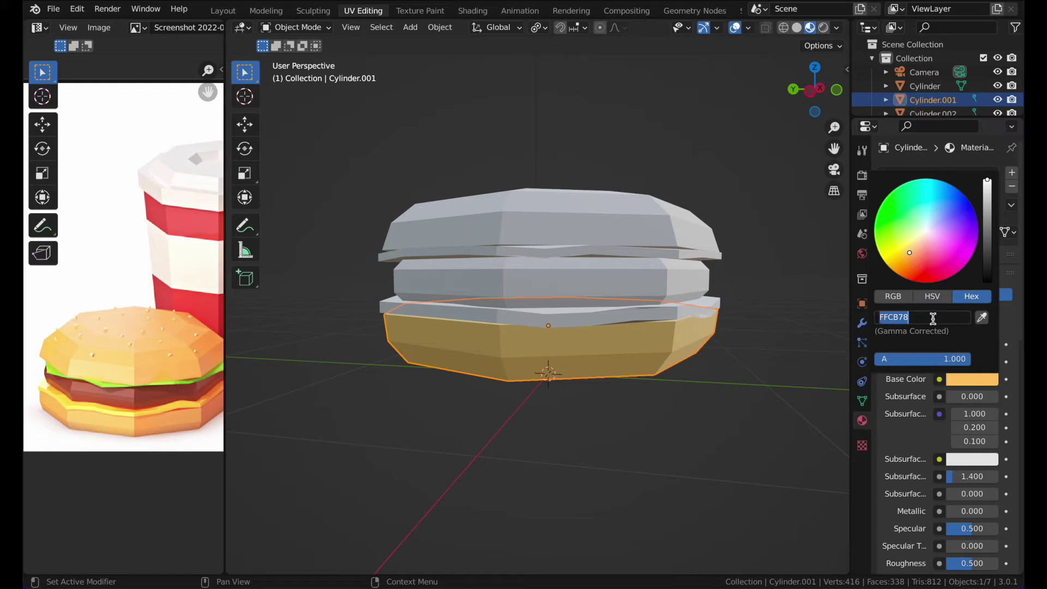
pyautogui.click(917, 319)
pyautogui.hotkey('ctrl', 'c')
# - Set the top bun's base color to the copied hex value FFCB78
pyautogui.click(683, 244)
pyautogui.click(954, 381)
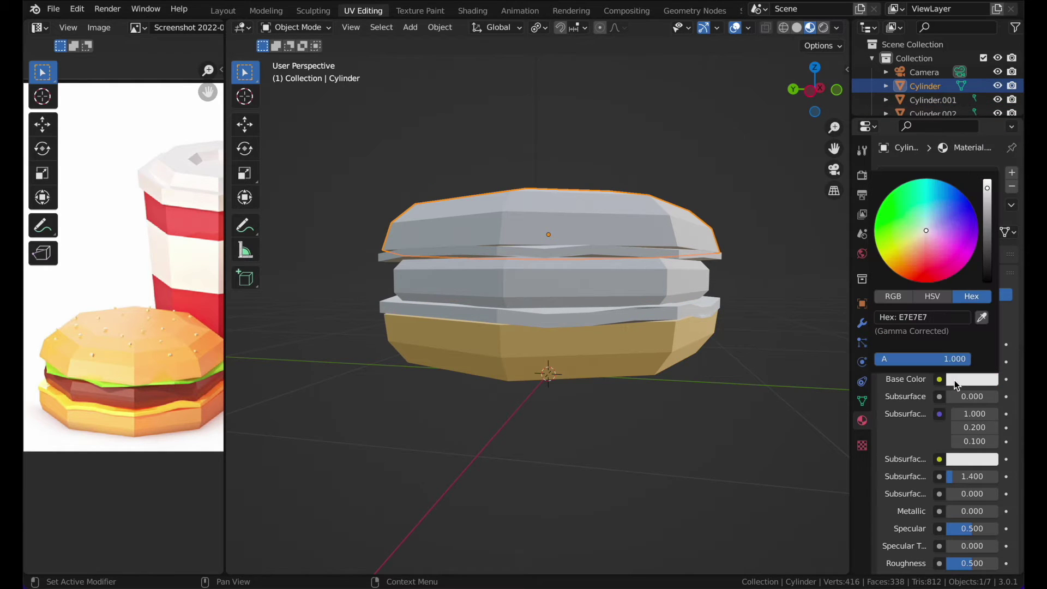
pyautogui.click(949, 315)
pyautogui.hotkey('ctrl', 'v')
pyautogui.press('Return')
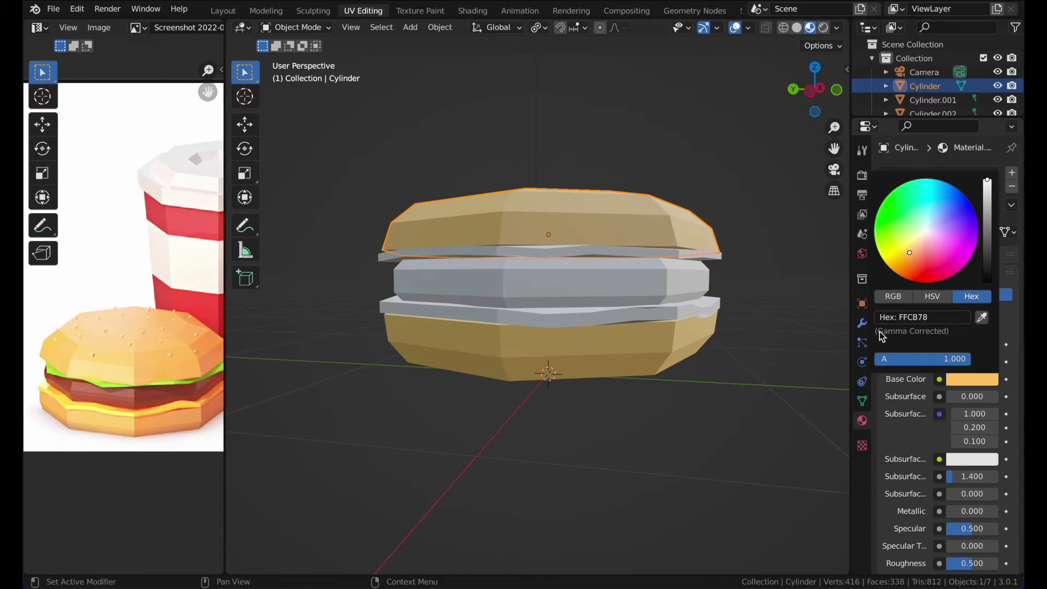
# - Create a new material for the patty and sample its brown base color from the reference burger's patty
pyautogui.click(689, 302)
pyautogui.click(645, 286)
pyautogui.moveTo(645, 286); pyautogui.dragTo(666, 296, button='middle')
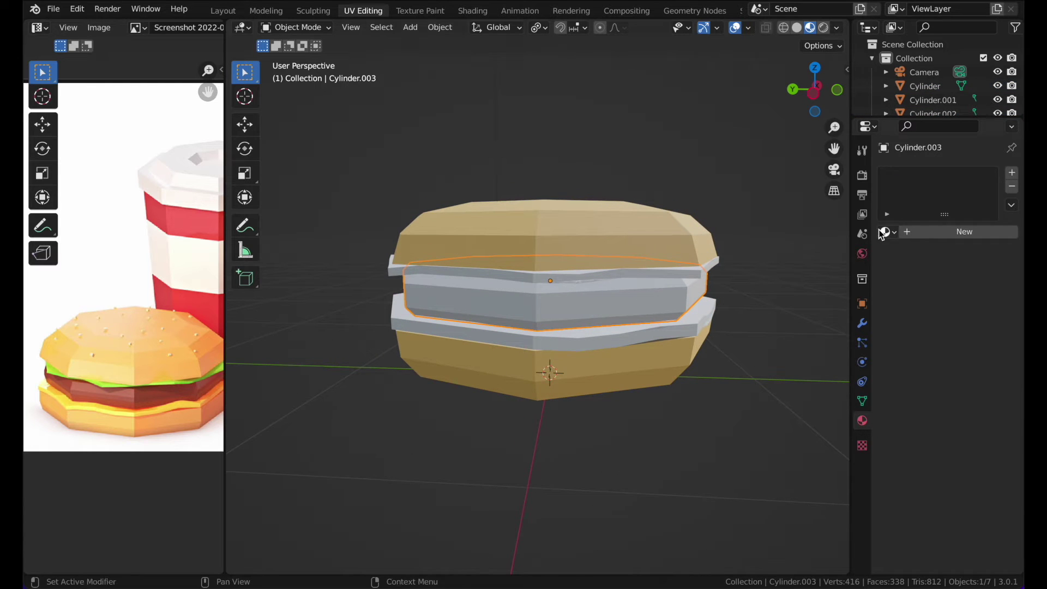
pyautogui.click(919, 231)
pyautogui.click(966, 361)
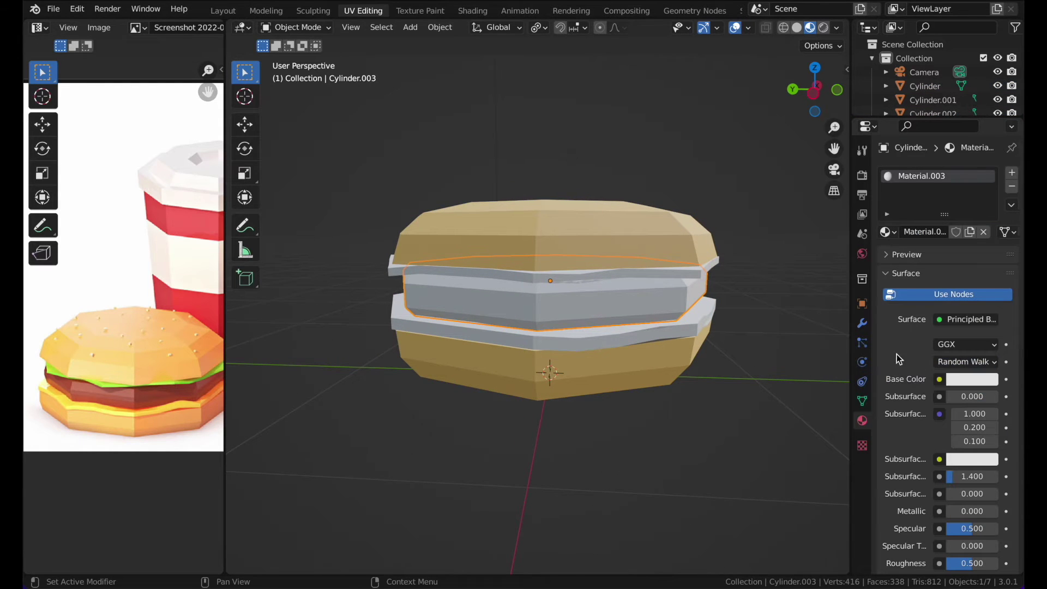
pyautogui.click(979, 381)
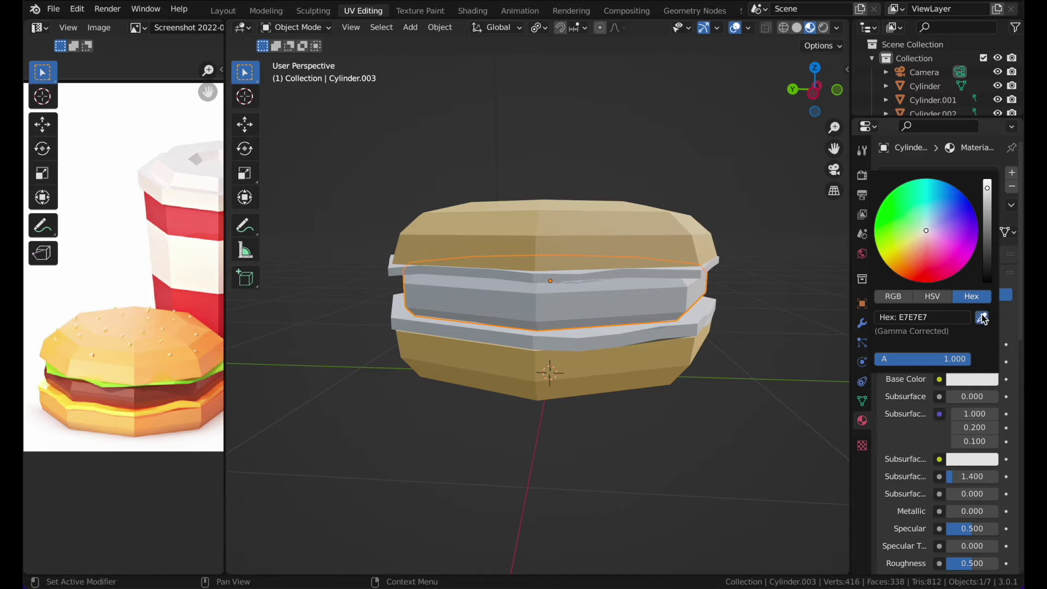
pyautogui.click(982, 318)
pyautogui.click(153, 386)
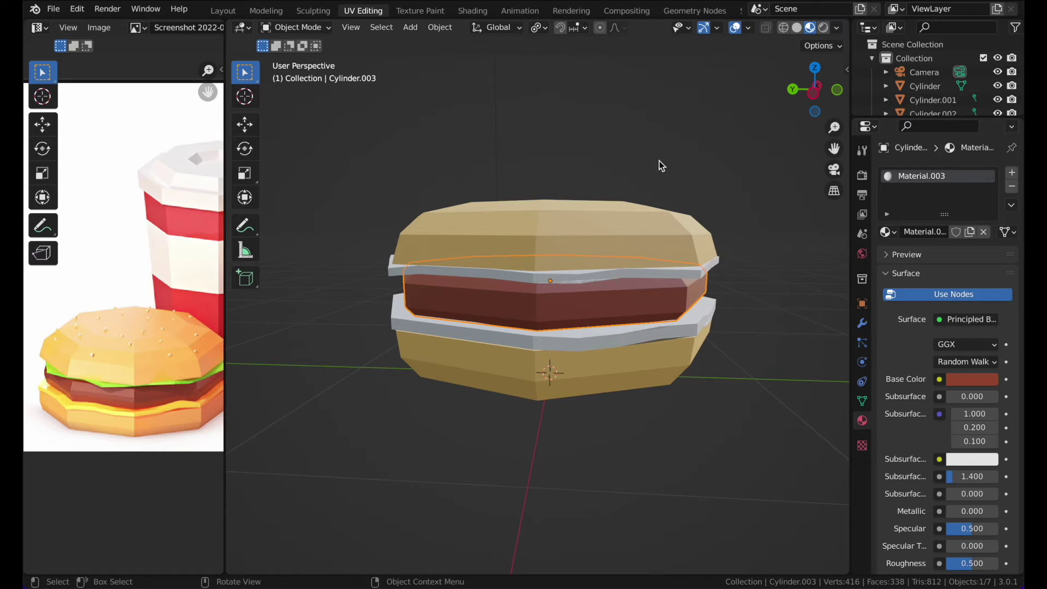
# - Give the upper wavy slice a new material with the green base color sampled from the reference lettuce
pyautogui.click(572, 280)
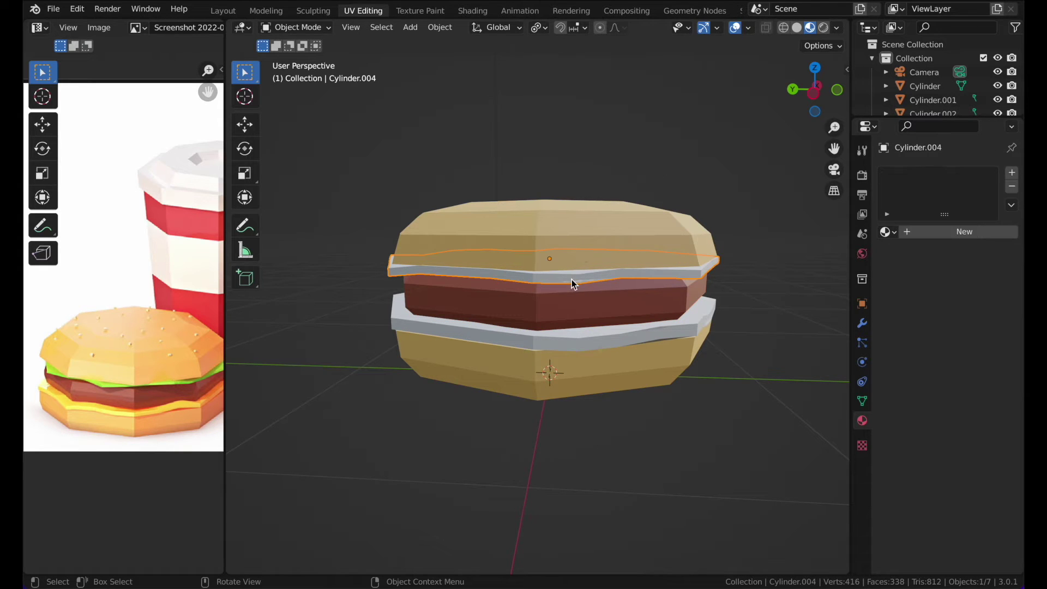
pyautogui.click(947, 231)
pyautogui.click(976, 380)
pyautogui.click(982, 317)
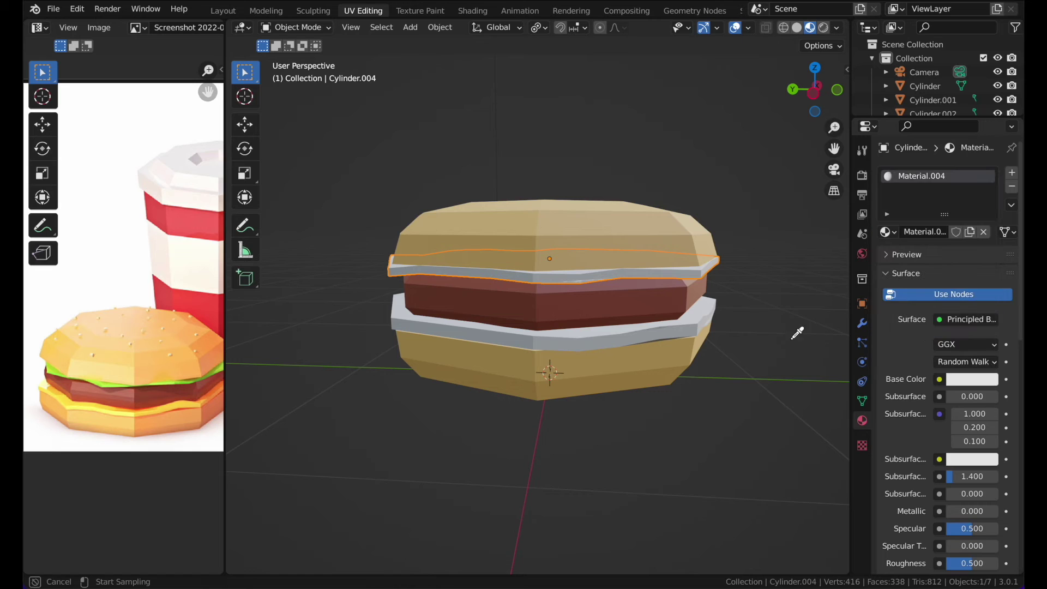
pyautogui.click(114, 378)
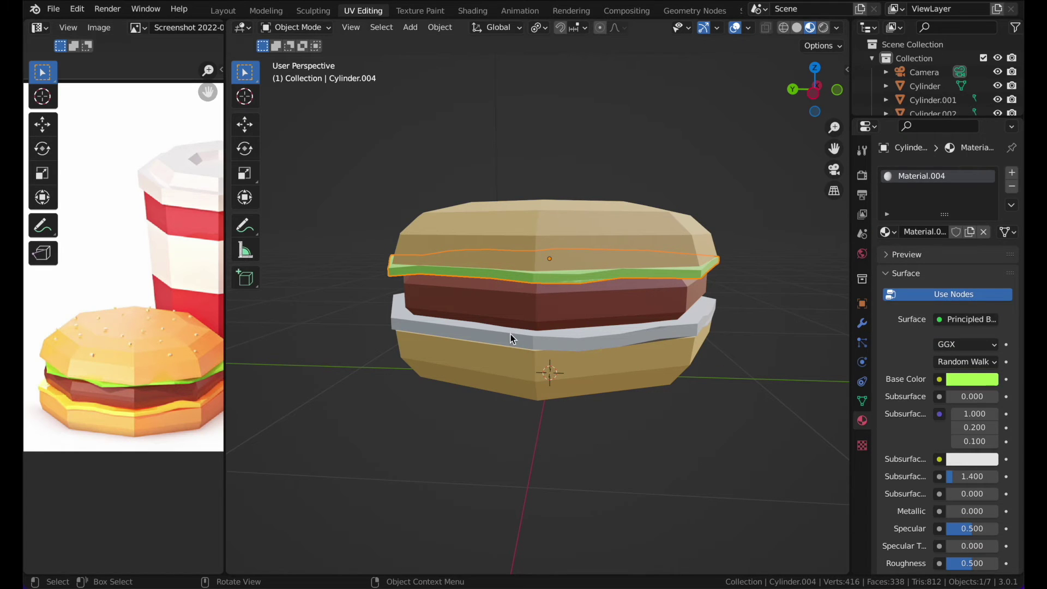
# - Give the lower wavy slice a new material with the yellow-orange base color sampled from the reference cheese, and deselect it
pyautogui.click(512, 338)
pyautogui.click(946, 231)
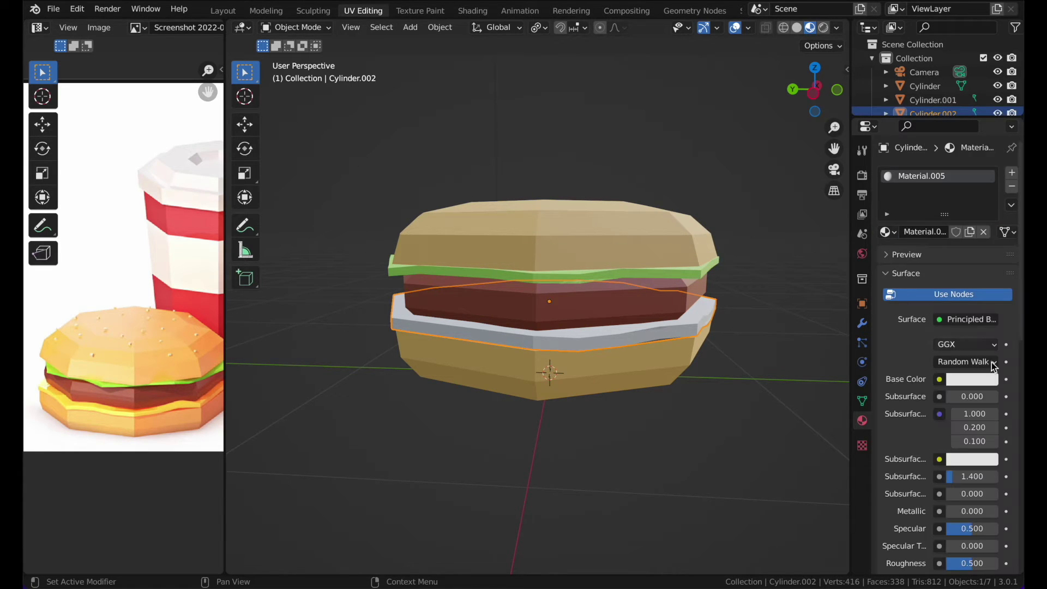
pyautogui.click(979, 379)
pyautogui.click(982, 317)
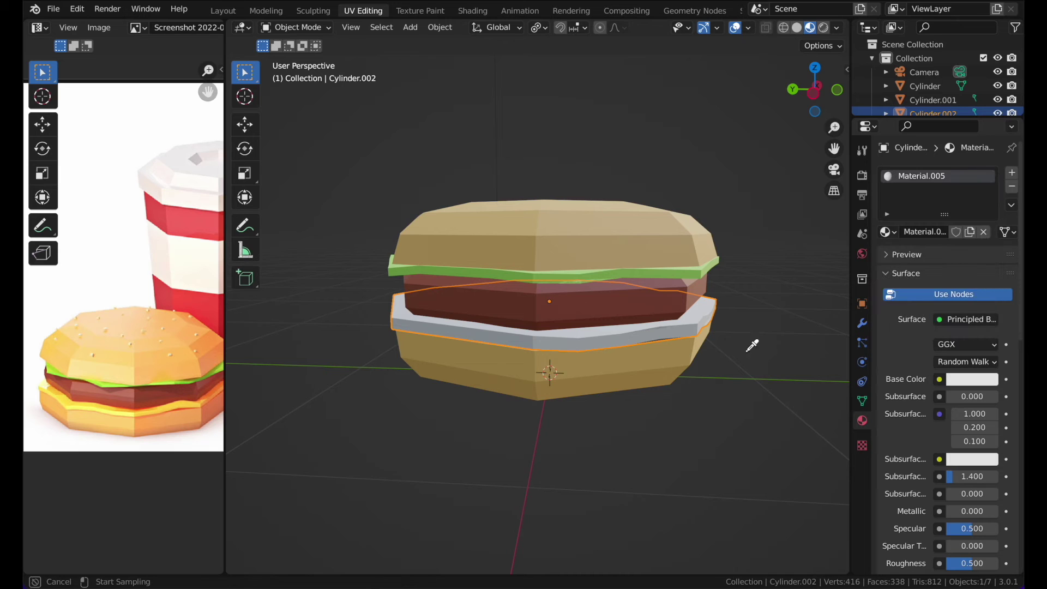
pyautogui.click(202, 398)
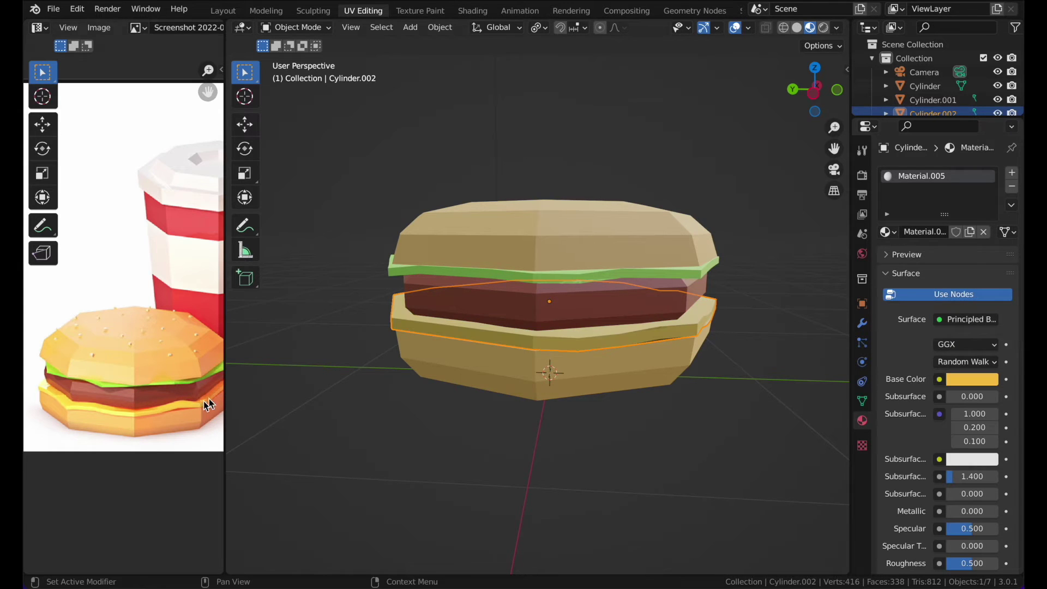
pyautogui.click(474, 188)
# - Bring the cup and fries into view in the reference image and show the model in the left orthographic view
pyautogui.scroll(-4, 475, 188)
pyautogui.moveTo(475, 188)
pyautogui.mouseDown(button='middle')
pyautogui.moveTo(499, 145)
pyautogui.moveTo(536, 137)
pyautogui.moveTo(467, 199)
pyautogui.mouseUp(button='middle')
pyautogui.moveTo(142, 319); pyautogui.dragTo(62, 395, button='middle')
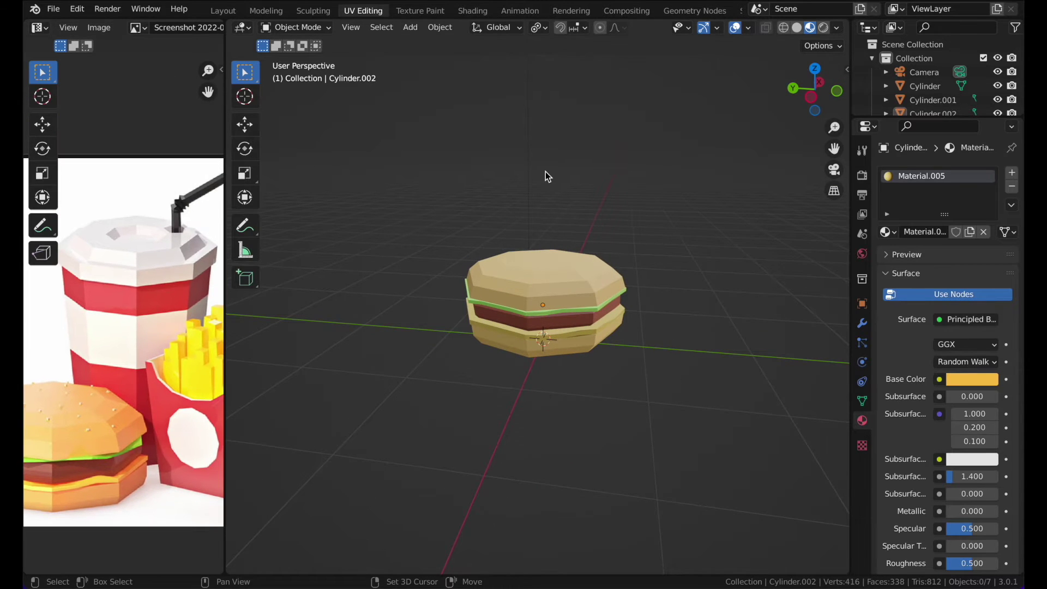
pyautogui.keyDown('shift'); pyautogui.moveTo(545, 173); pyautogui.dragTo(436, 186, button='middle'); pyautogui.keyUp('shift')
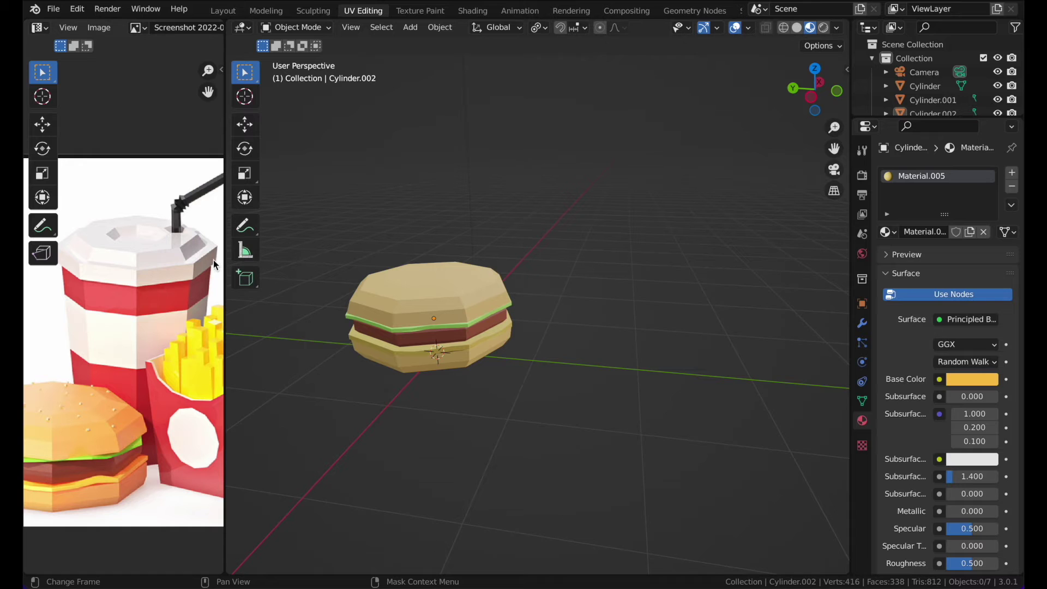
pyautogui.click(810, 98)
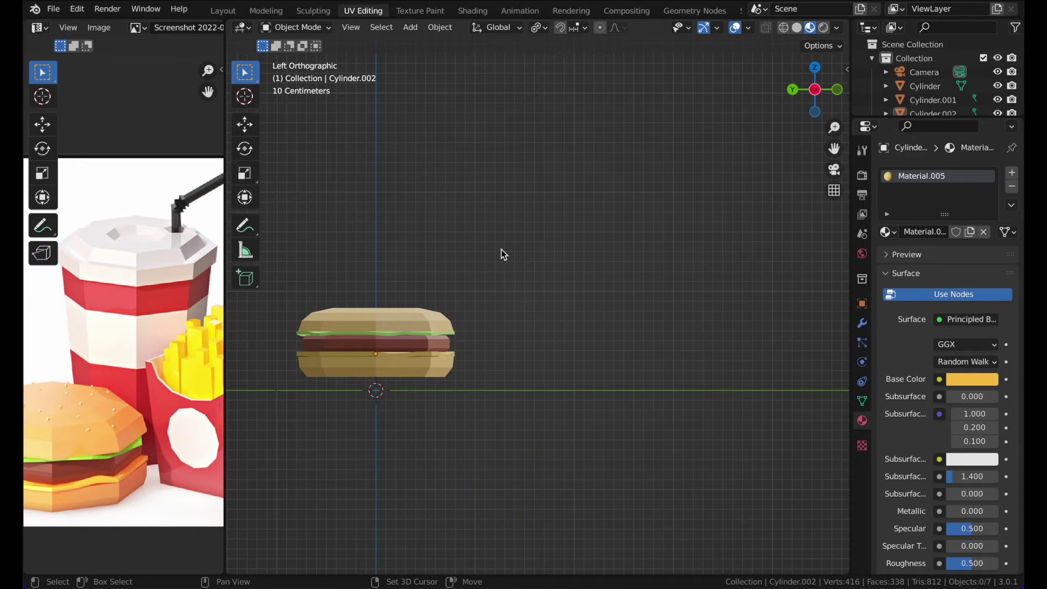
# - Add an 8-vertex cylinder for the cup and move it about -1.99 m in Y and 1.33 m in Z, beside the burger
pyautogui.hotkey('shift', 'a')
pyautogui.moveTo(502, 250)
pyautogui.click(561, 316)
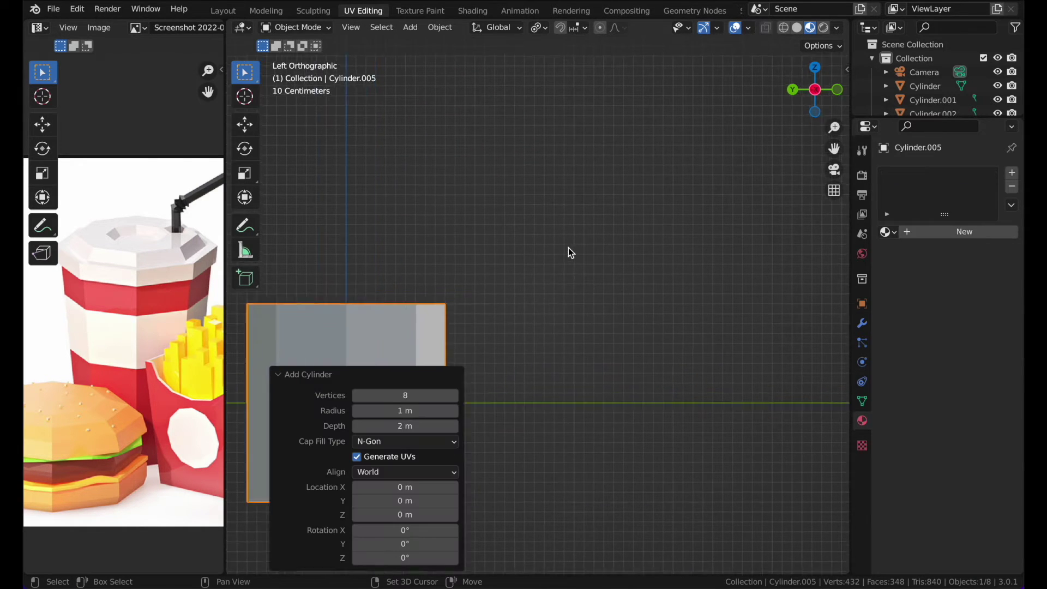
pyautogui.press('g')
pyautogui.click(653, 207)
pyautogui.keyDown('shift'); pyautogui.moveTo(654, 208); pyautogui.dragTo(681, 160, button='middle'); pyautogui.keyUp('shift')
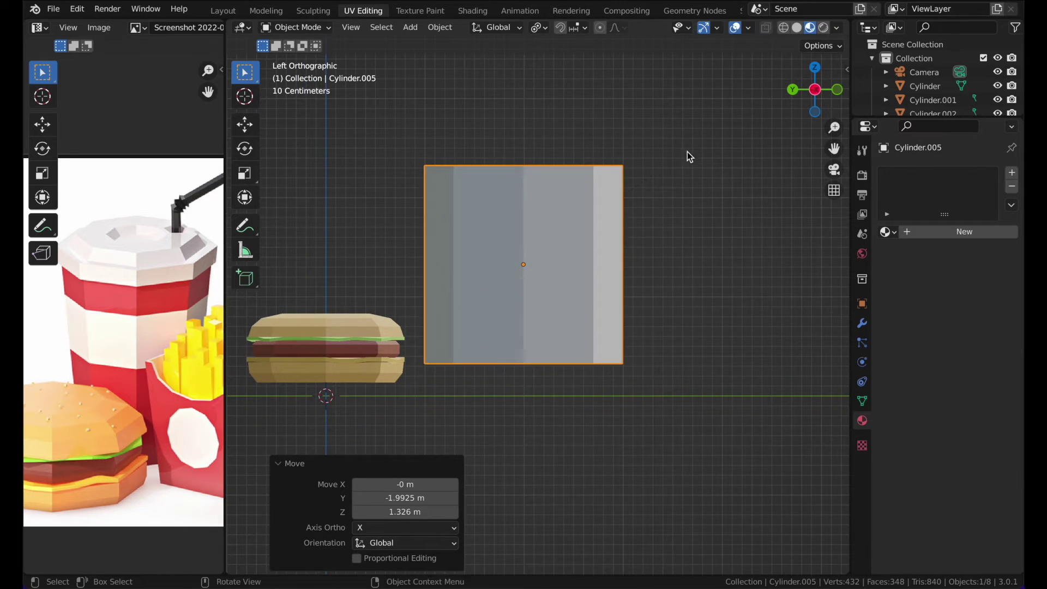
# - Scale the cylinder down to roughly half size and raise it about 0.66 m along Z
pyautogui.press('s')
pyautogui.click(620, 203)
pyautogui.press('g')
pyautogui.press('z')
pyautogui.click(627, 141)
# - Stretch the cylinder along Z into a tall cup body, and enlarge it uniformly by about 1.14
pyautogui.press('s')
pyautogui.press('z')
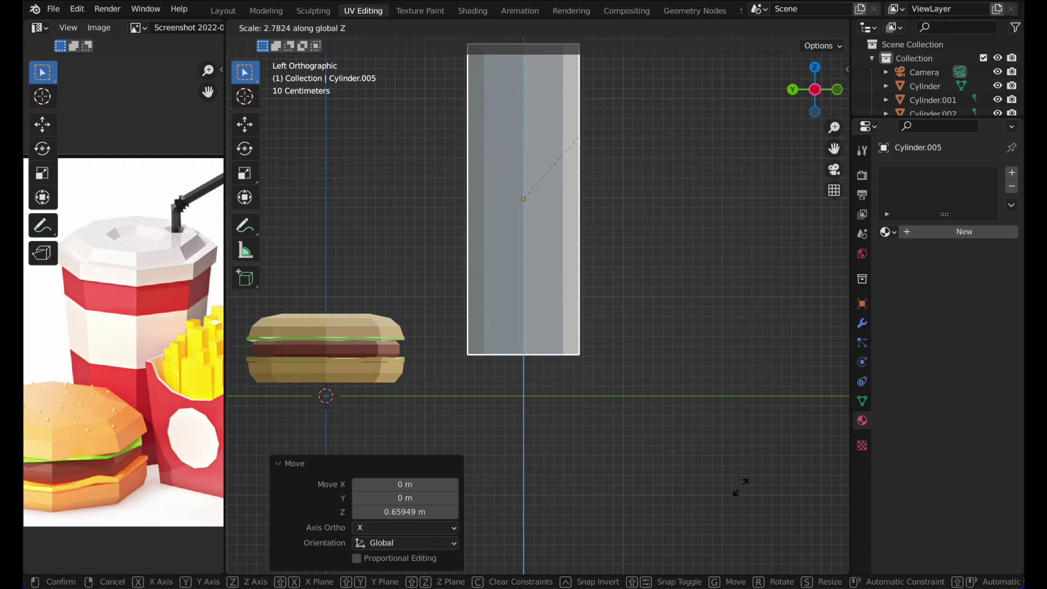
pyautogui.click(733, 480)
pyautogui.press('s')
pyautogui.press('z')
pyautogui.click(633, 248)
pyautogui.press('s')
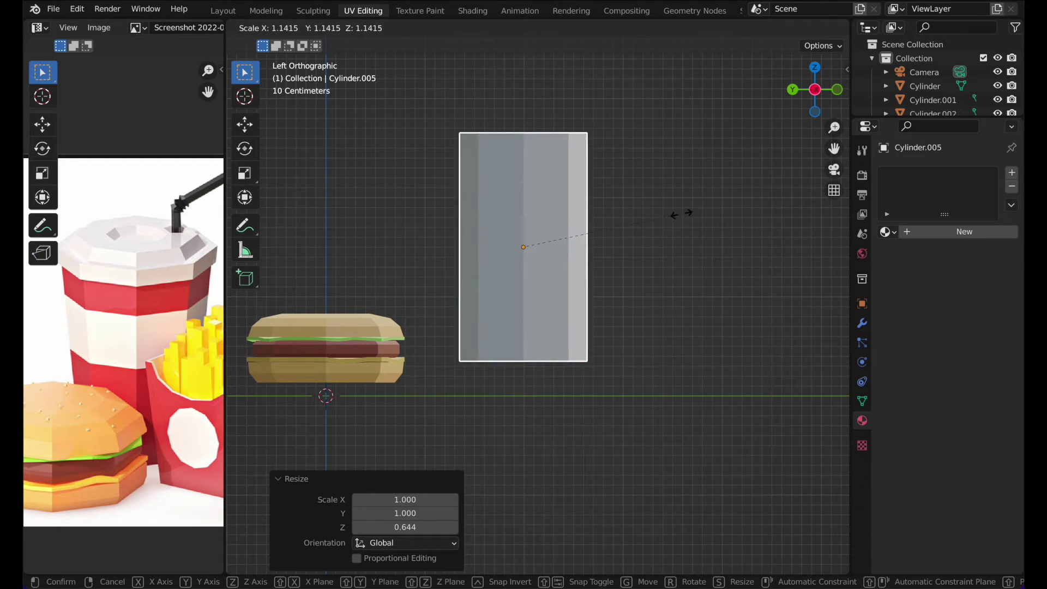
pyautogui.click(680, 212)
# - Taper the cup body by selecting all its bottom vertices in wireframe and scaling them inward, and restore solid shading
pyautogui.press('Tab')
pyautogui.press('z')
pyautogui.click(361, 266)
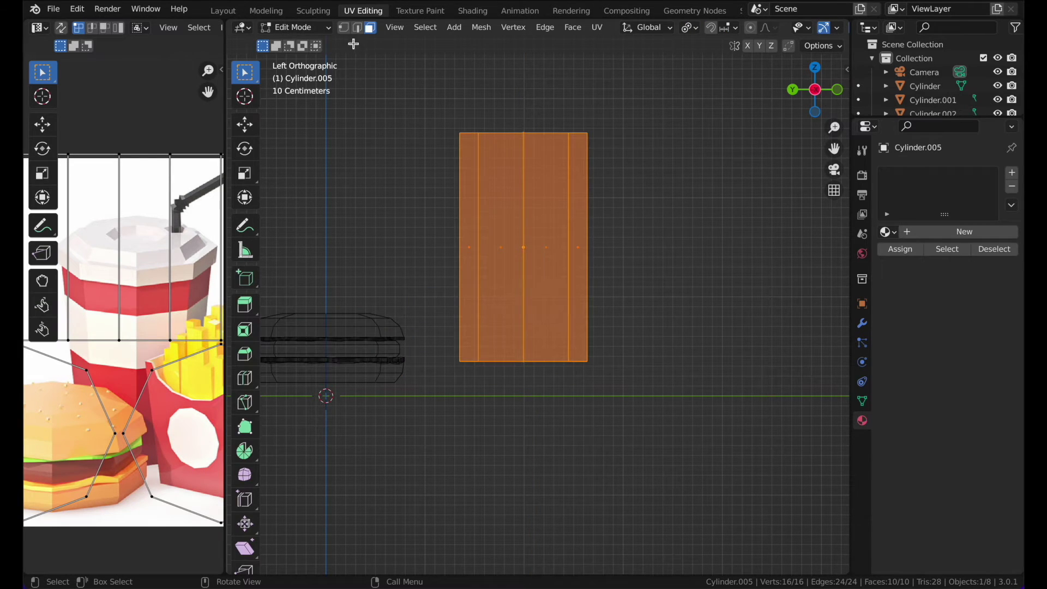
pyautogui.press('1')
pyautogui.moveTo(454, 335); pyautogui.dragTo(660, 394)
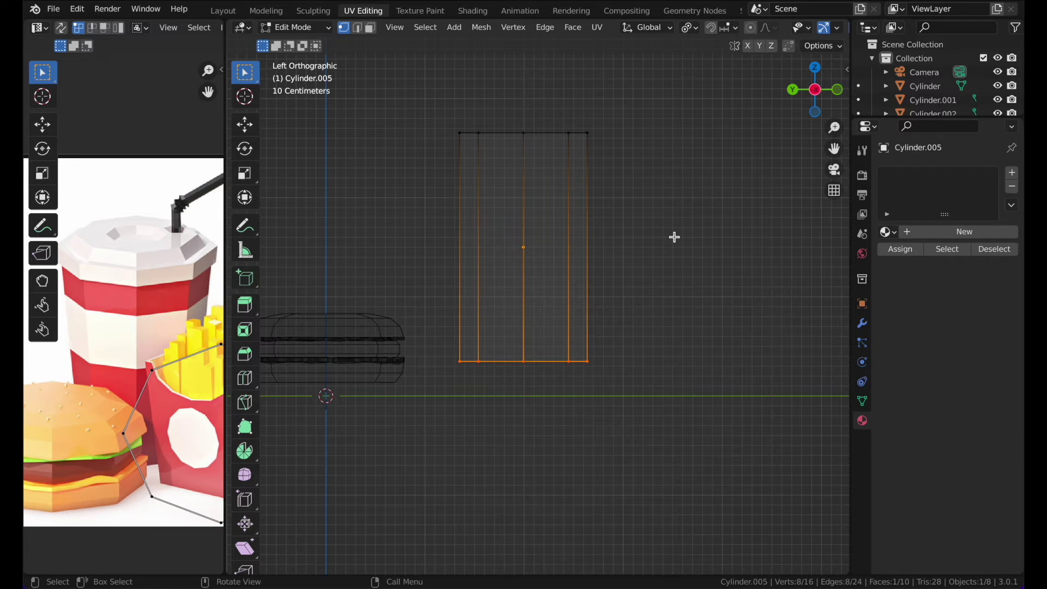
pyautogui.press('s')
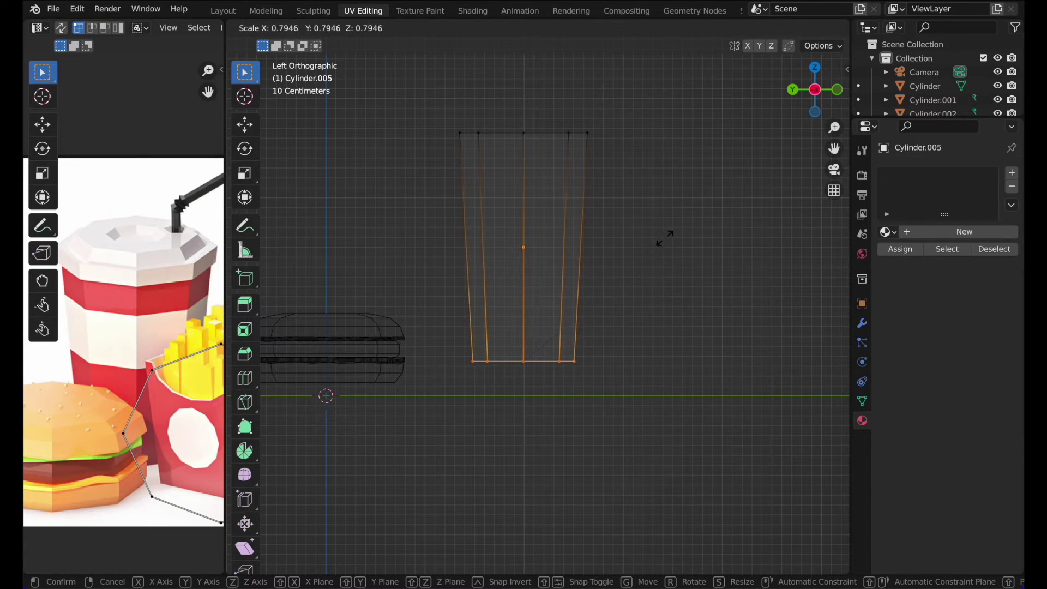
pyautogui.click(647, 248)
pyautogui.hotkey('shift', 'z')
# - Try to form a bottom rim by extruding the cup's base outward by 1.092 and extruding it again downward
pyautogui.moveTo(714, 247); pyautogui.dragTo(738, 243, button='middle')
pyautogui.press('e')
pyautogui.press('s')
pyautogui.click(739, 244)
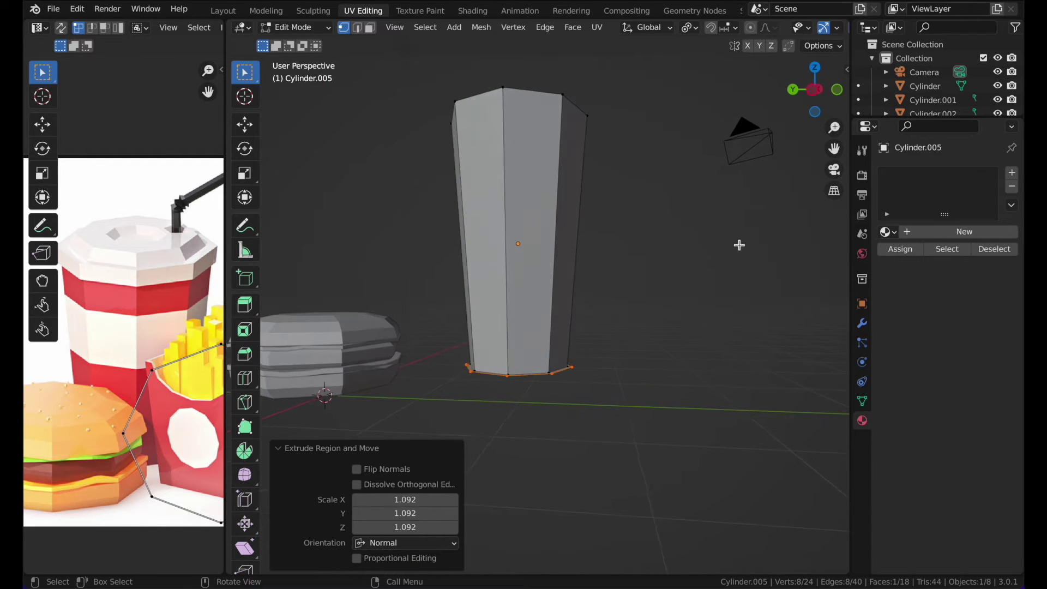
pyautogui.press('e')
pyautogui.rightClick(739, 243)
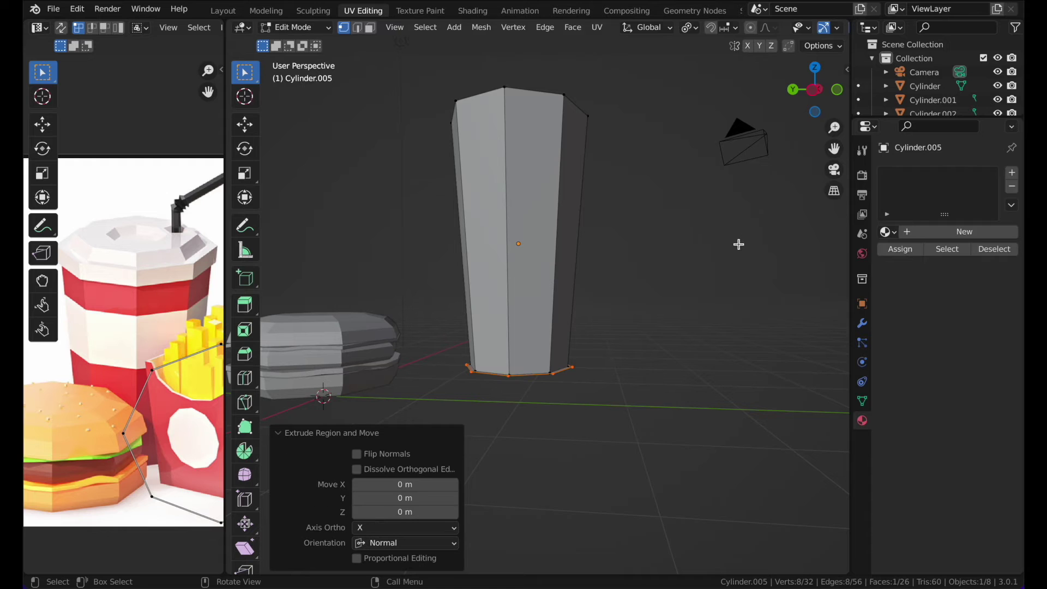
pyautogui.press('e')
pyautogui.click(739, 250)
pyautogui.press('Tab')
# - Try moving the rimmed cup down beside the burger, and undo back to the plain tapered body
pyautogui.moveTo(739, 250); pyautogui.dragTo(730, 165, button='middle')
pyautogui.press('g')
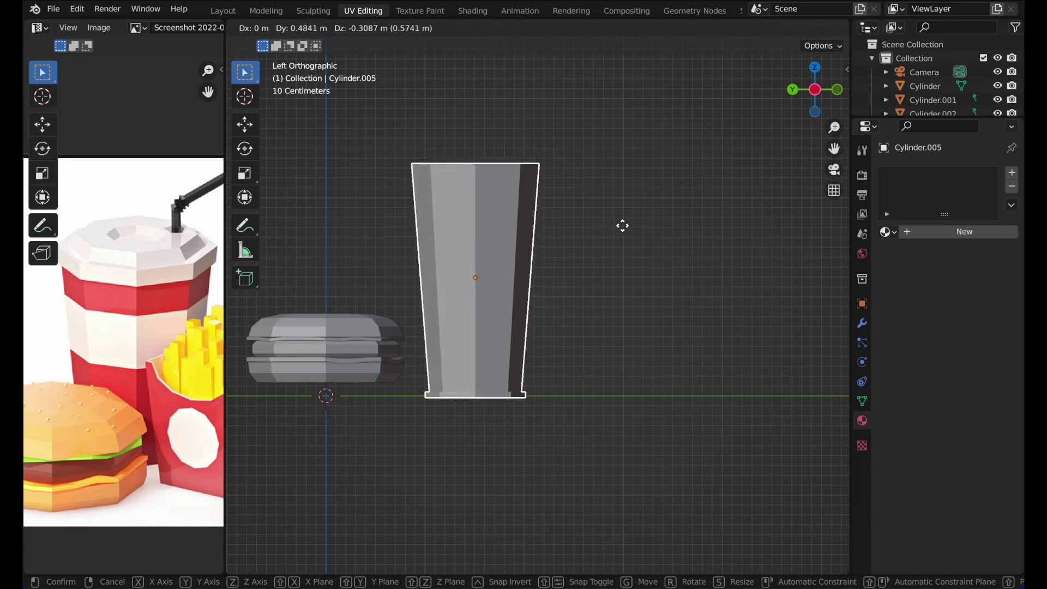
pyautogui.click(627, 215)
pyautogui.hotkey('ctrl', 'z')
pyautogui.hotkey('ctrl', 'z')
pyautogui.hotkey('ctrl', 'z')
pyautogui.hotkey('ctrl', 'z')
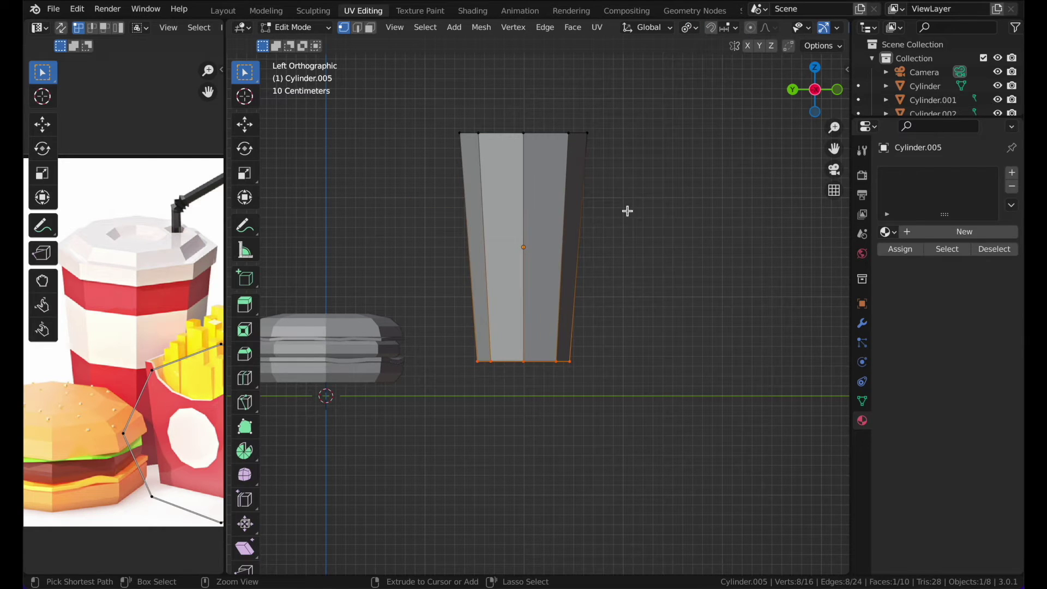
# - Move the tapered cup down to ground level next to the burger
pyautogui.press('Tab')
pyautogui.press('g')
pyautogui.click(605, 273)
pyautogui.click(612, 143)
# - Extrude the cup's top face outward by about 1.19 and extrude it up about 0.12 m to form the lid's rim
pyautogui.moveTo(613, 143); pyautogui.dragTo(488, 244, button='middle')
pyautogui.click(475, 219)
pyautogui.press('Tab')
pyautogui.keyDown('alt'); pyautogui.click(479, 254); pyautogui.keyUp('alt')
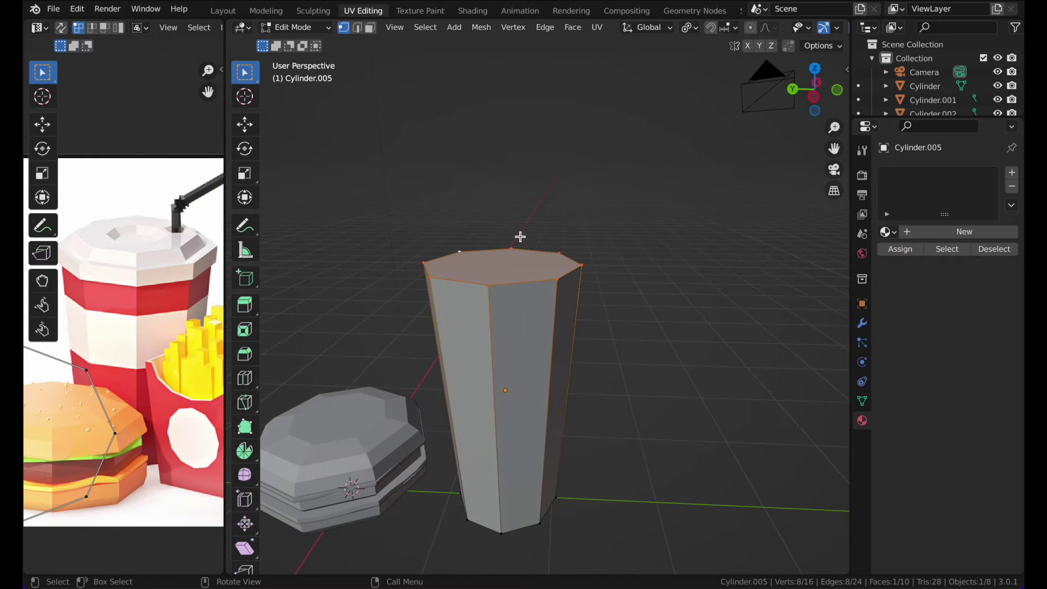
pyautogui.press('e')
pyautogui.press('s')
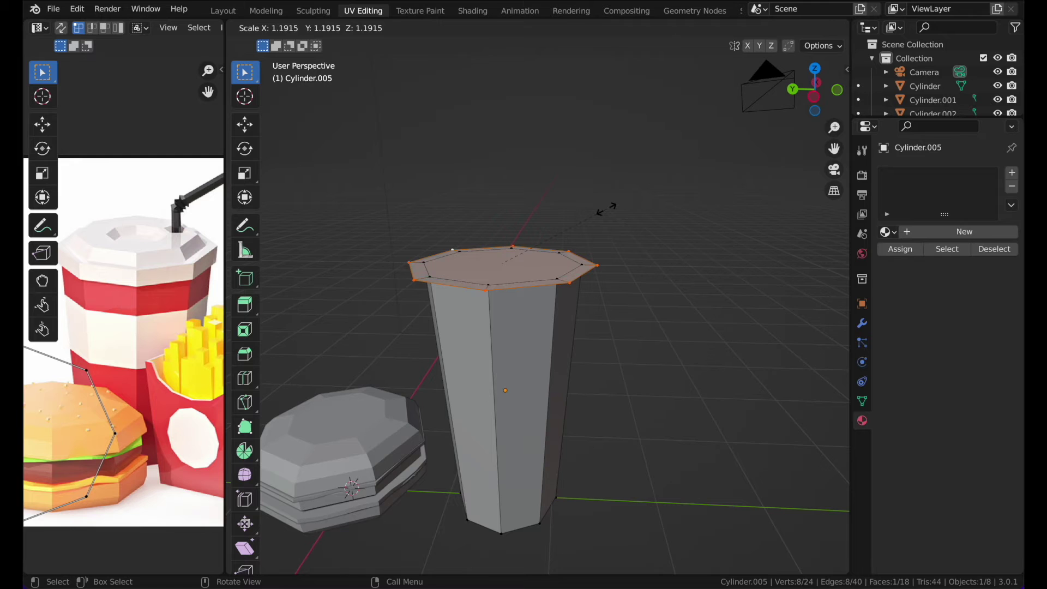
pyautogui.click(606, 209)
pyautogui.press('e')
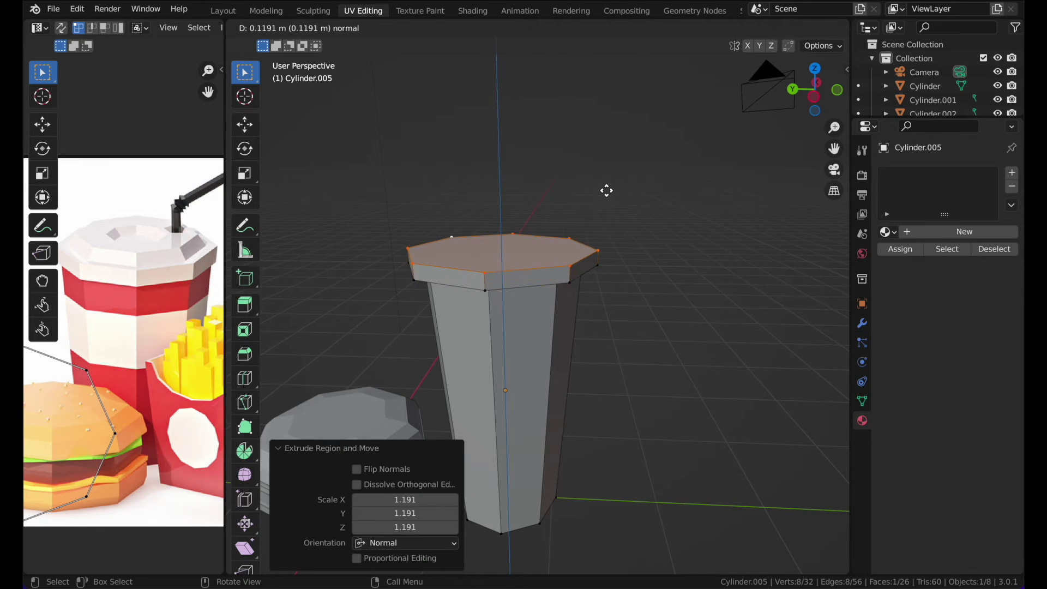
pyautogui.click(605, 190)
# - Inset the lid's top face to 0.869, extrude it up about 0.09 m, and scale it by 0.756 and 1.144 for a sloped edge
pyautogui.press('e')
pyautogui.press('s')
pyautogui.click(589, 193)
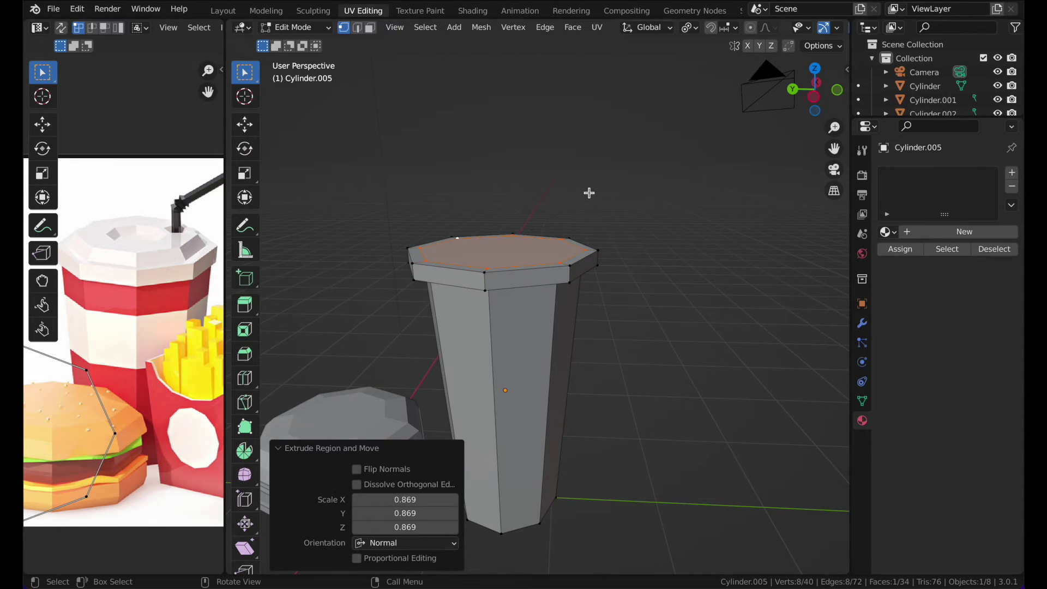
pyautogui.press('e')
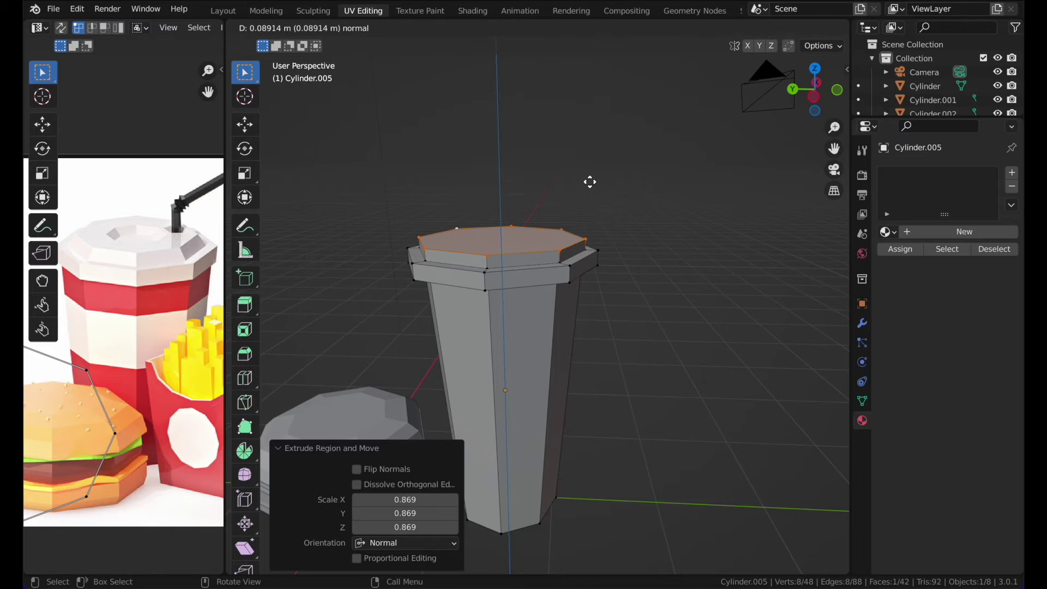
pyautogui.click(585, 182)
pyautogui.press('s')
pyautogui.click(563, 189)
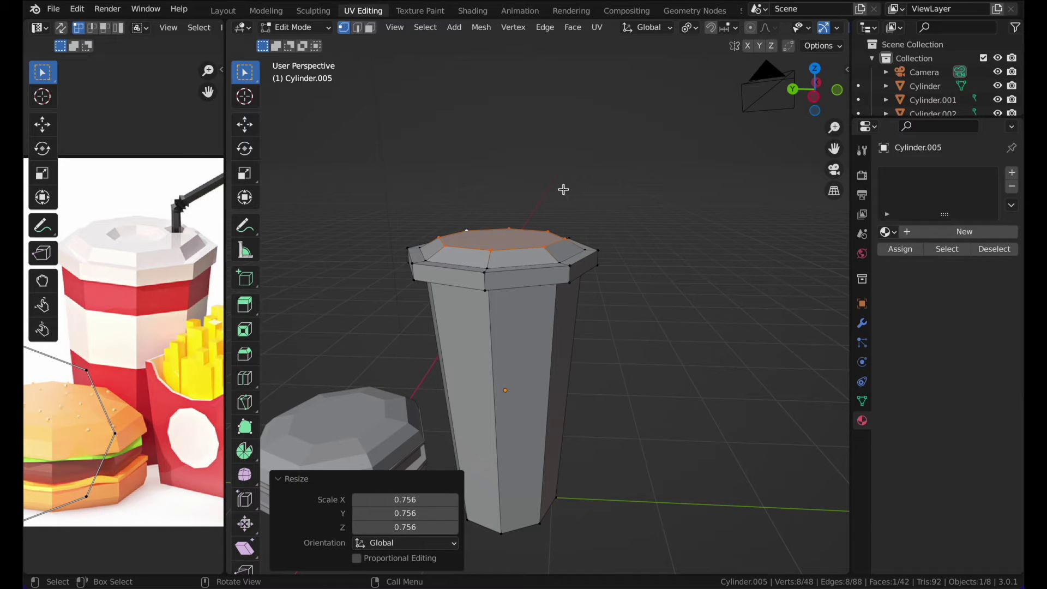
pyautogui.press('s')
pyautogui.click(575, 185)
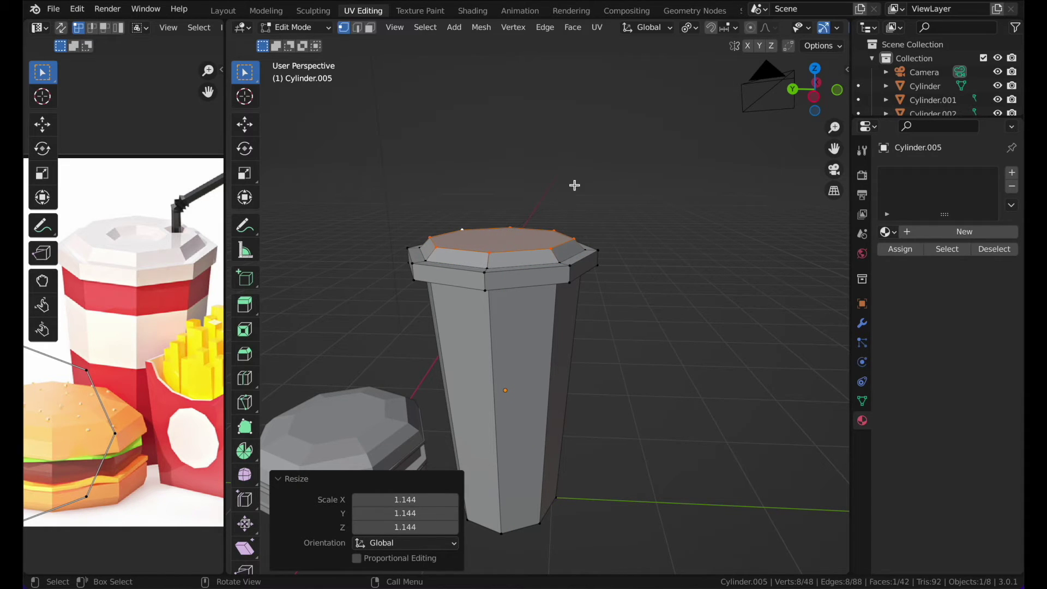
# - Inset the lid's top to 0.468, sink the centre about 0.05 m, and scale the recess floor by 0.647
pyautogui.press('e')
pyautogui.press('s')
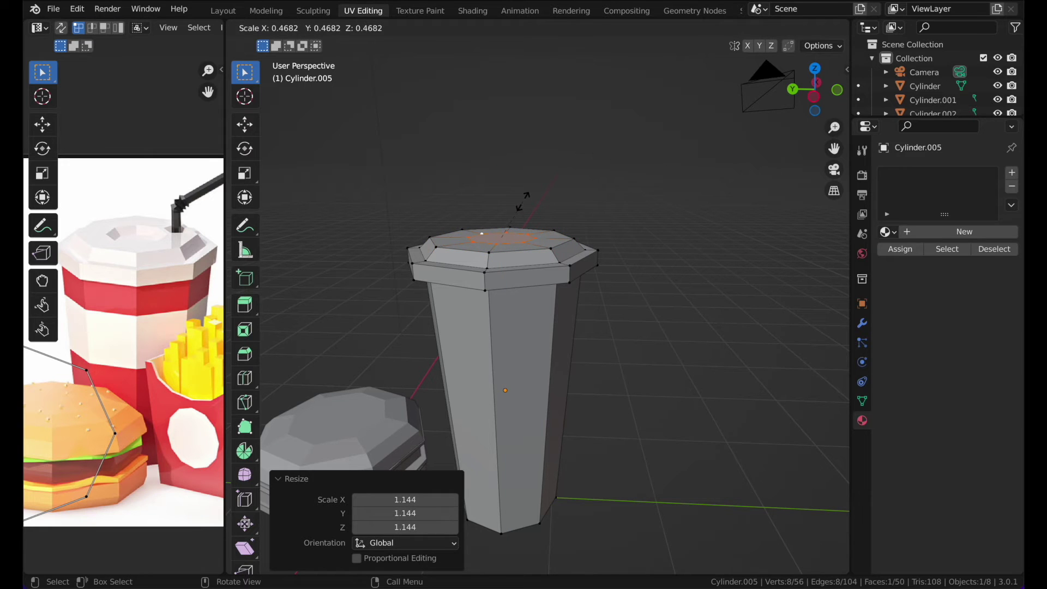
pyautogui.click(522, 200)
pyautogui.press('e')
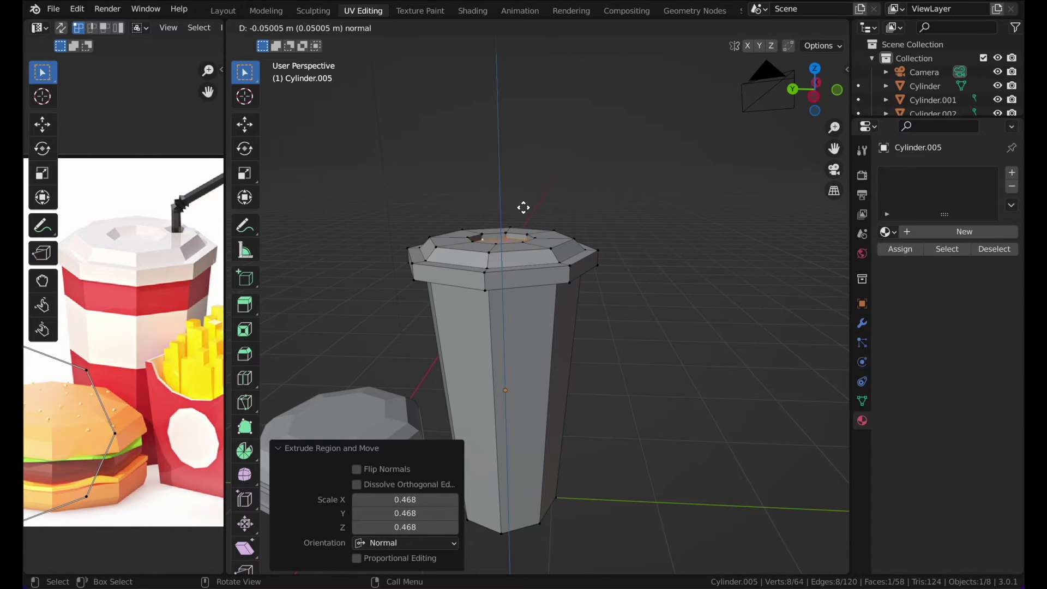
pyautogui.click(524, 210)
pyautogui.press('s')
pyautogui.click(507, 221)
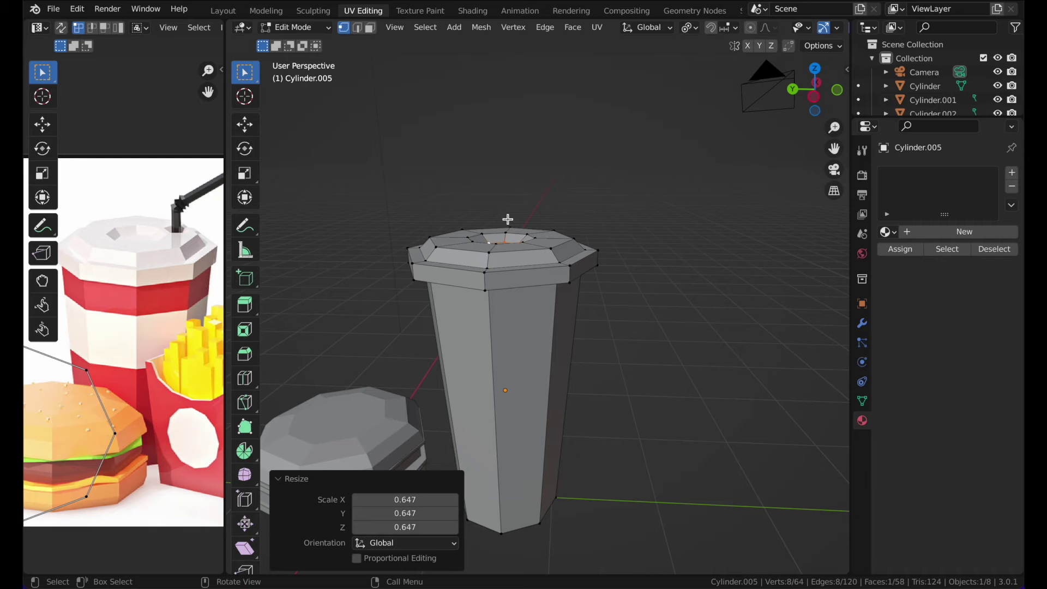
pyautogui.press('Tab')
# - Scale the cup body's upper edge loop just beneath the lid outward by about 1.09, and deselect the cup
pyautogui.moveTo(535, 169); pyautogui.dragTo(535, 168, button='middle')
pyautogui.click(535, 168)
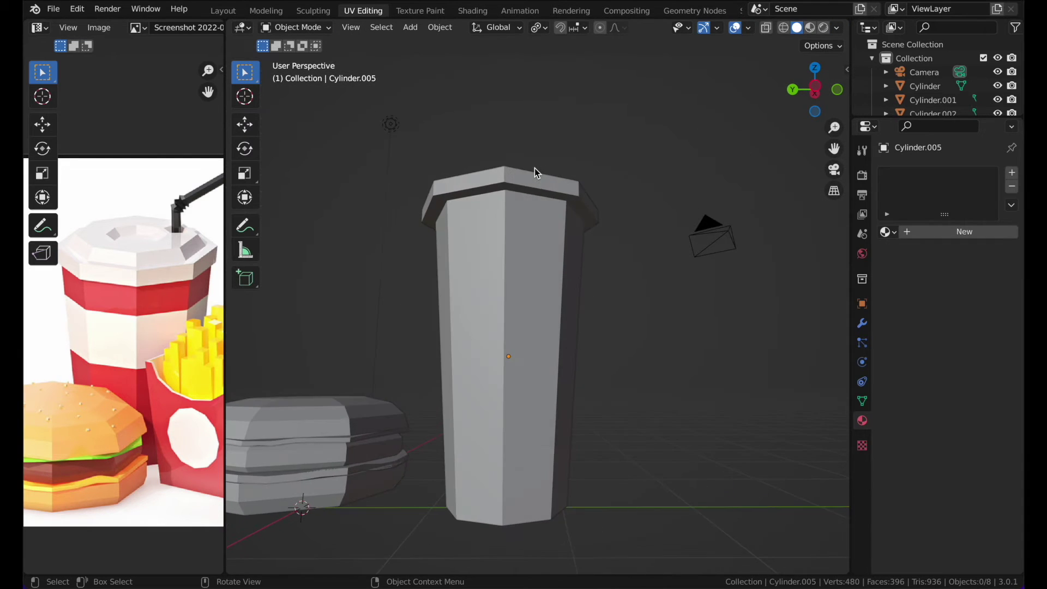
pyautogui.scroll(-3, 535, 168)
pyautogui.click(493, 248)
pyautogui.press('Tab')
pyautogui.scroll(2, 492, 248)
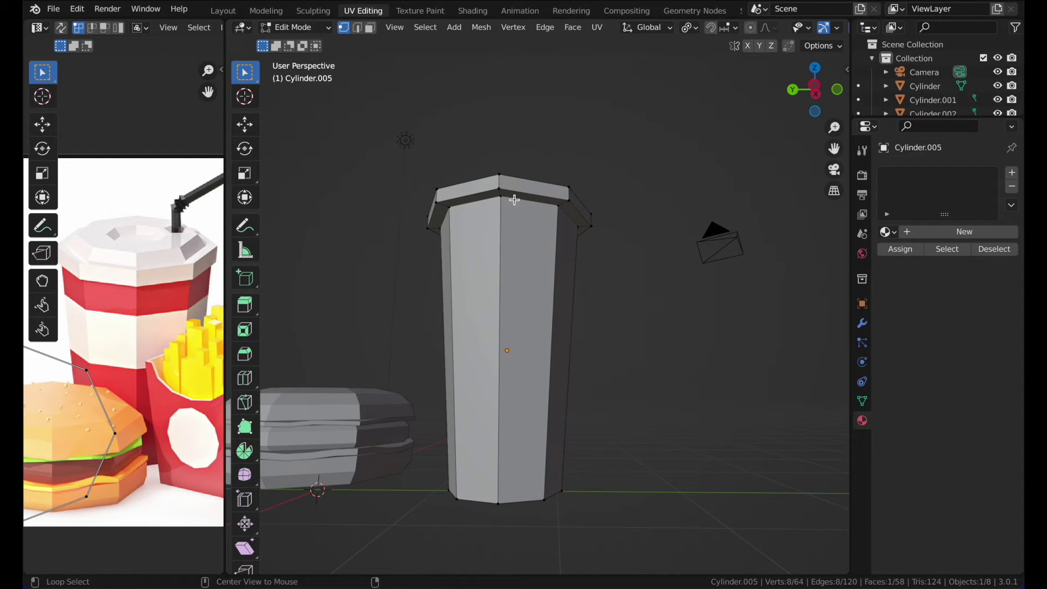
pyautogui.press('s')
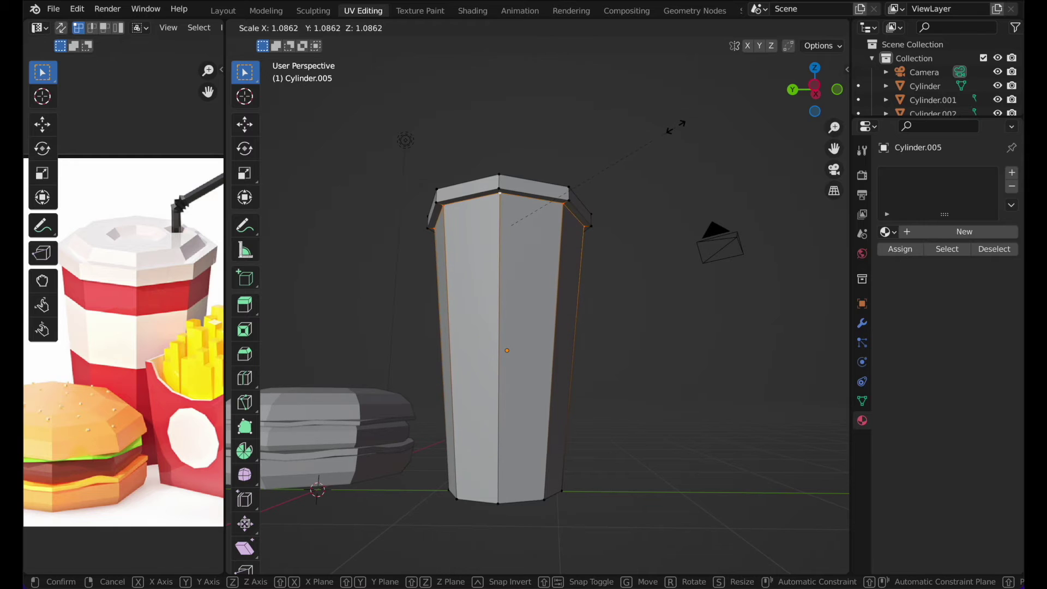
pyautogui.click(677, 126)
pyautogui.press('Tab')
pyautogui.click(587, 150)
# - Add a loop cut around the cup body and slide it up to mark the lower edge of the upper band
pyautogui.moveTo(587, 150); pyautogui.dragTo(587, 150, button='middle')
pyautogui.scroll(-2, 587, 151)
pyautogui.click(514, 330)
pyautogui.press('Tab')
pyautogui.scroll(2, 515, 329)
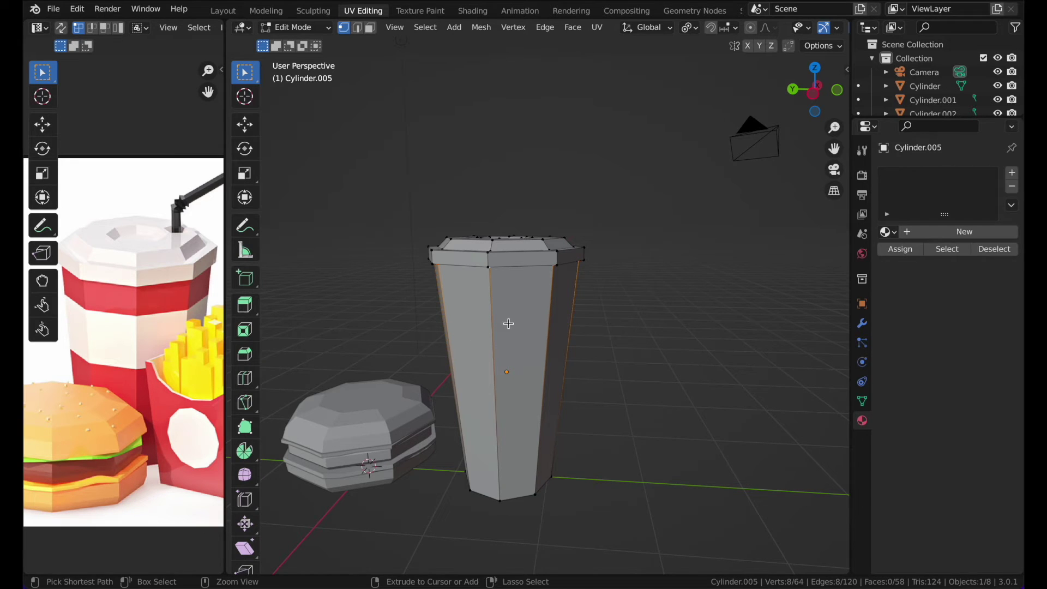
pyautogui.click(508, 349)
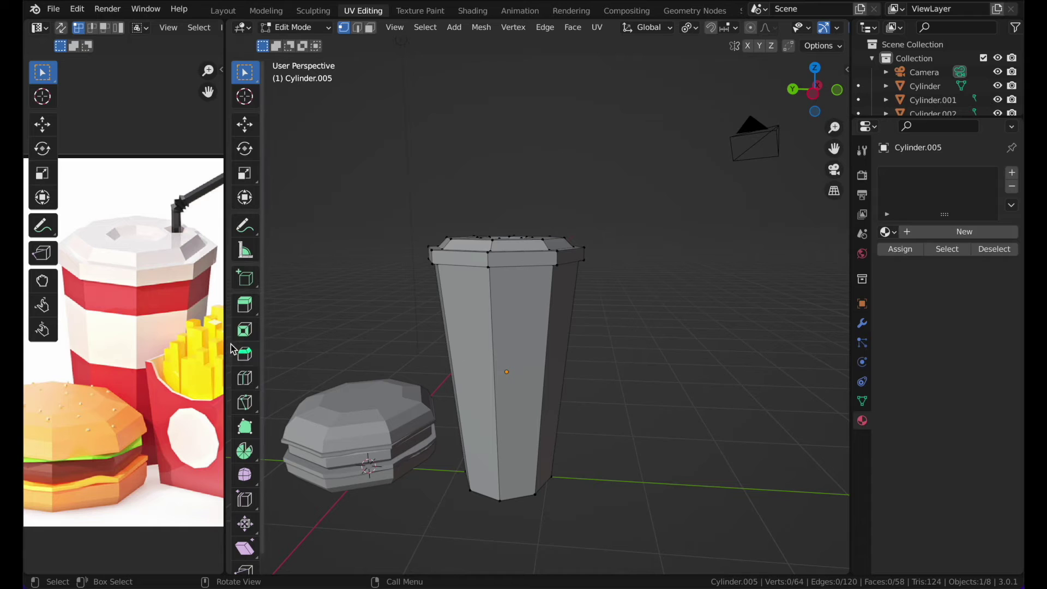
pyautogui.click(245, 378)
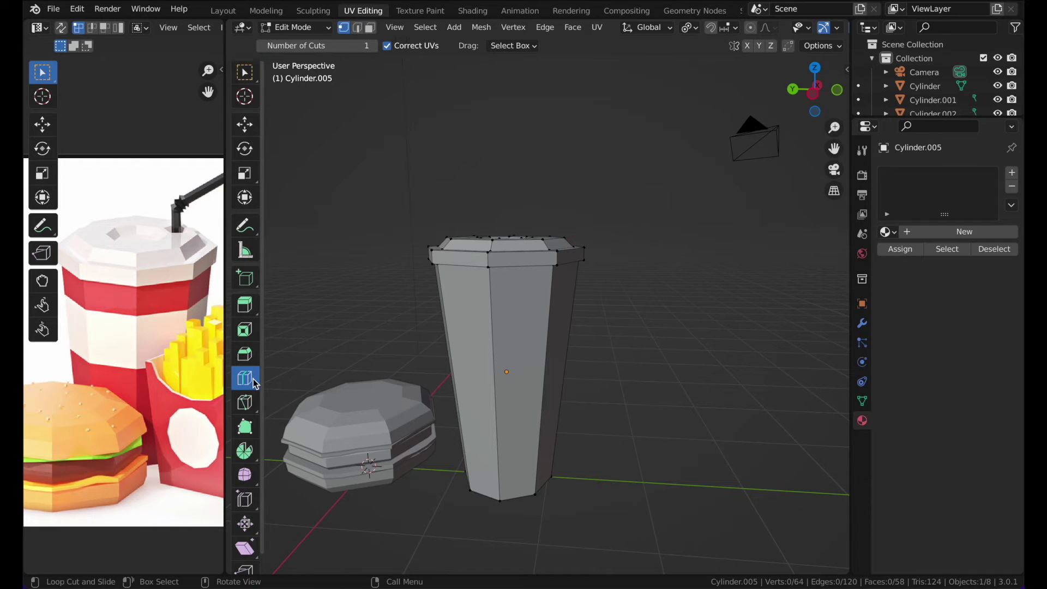
pyautogui.click(457, 361)
pyautogui.press('g')
pyautogui.press('g')
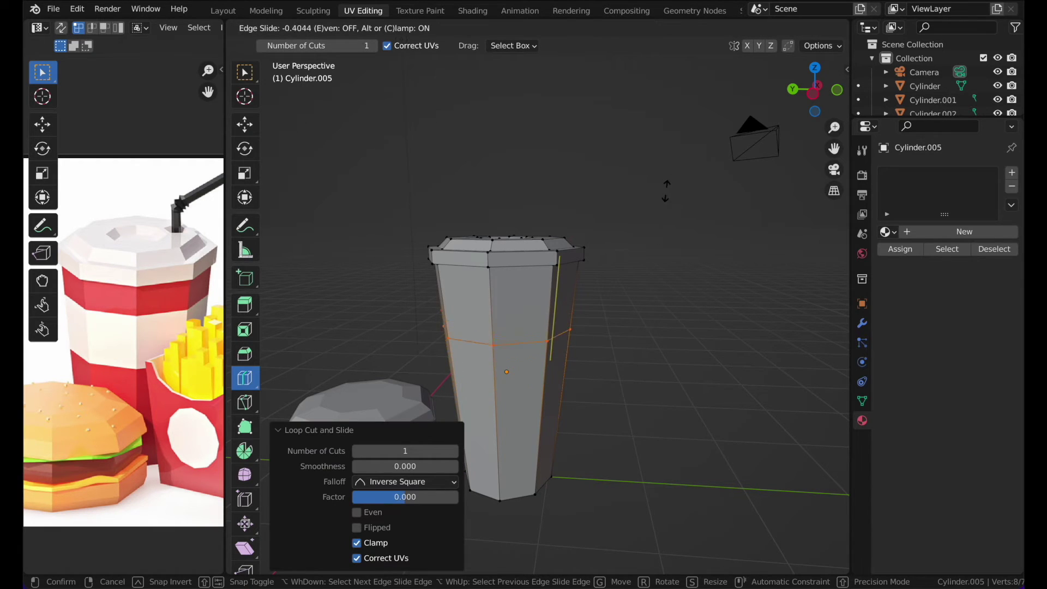
pyautogui.click(671, 179)
# - Add a second loop cut below the first and slide it upward by a factor of -0.520
pyautogui.click(547, 402)
pyautogui.press('g')
pyautogui.press('g')
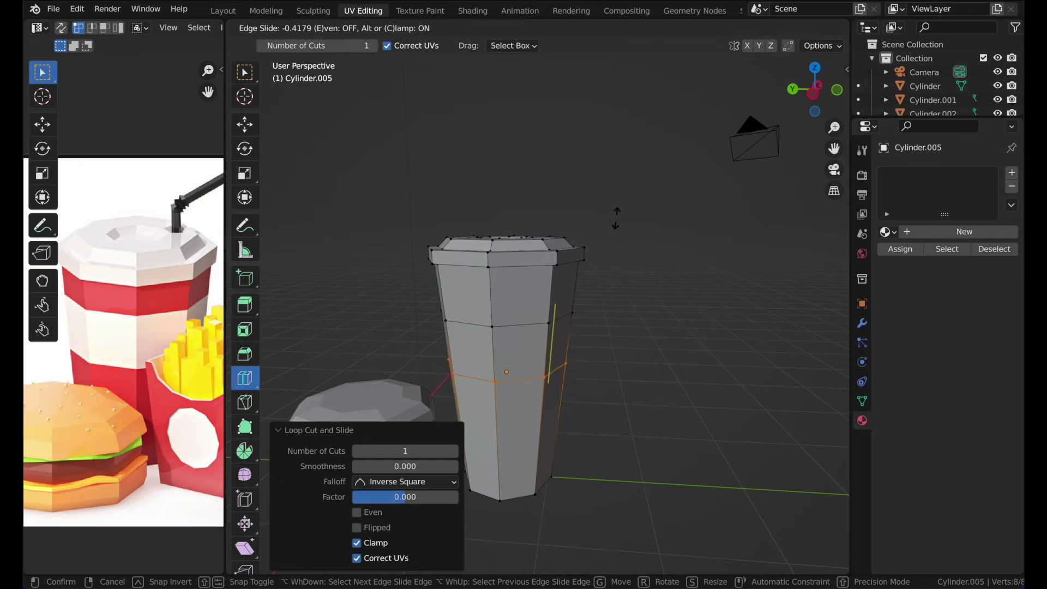
pyautogui.click(621, 212)
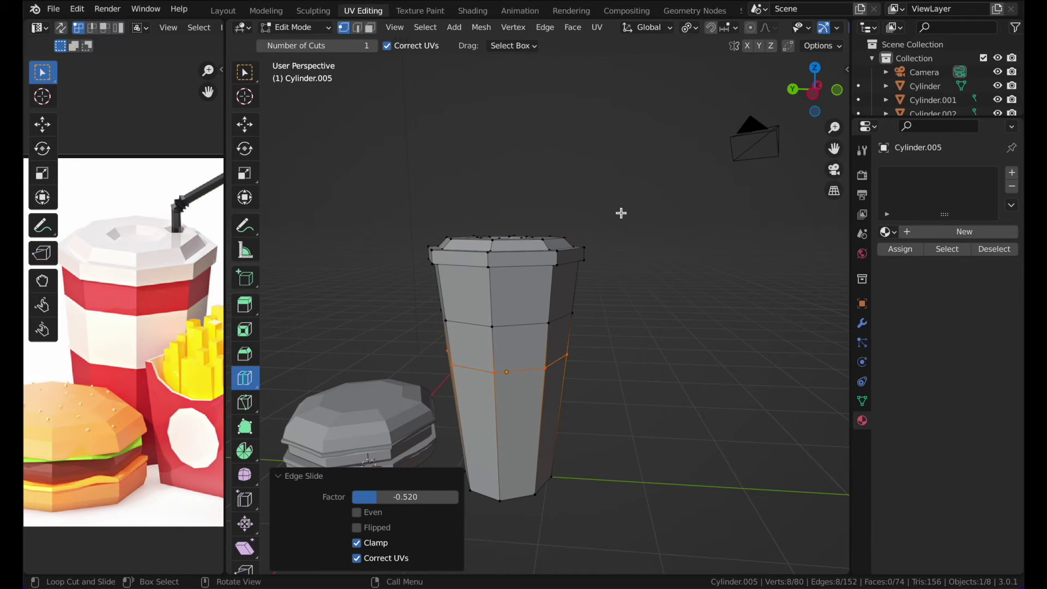
# - Try moving the second loop freely downward by about 0.096 m, and undo the move
pyautogui.scroll(-5, 621, 212)
pyautogui.press('g')
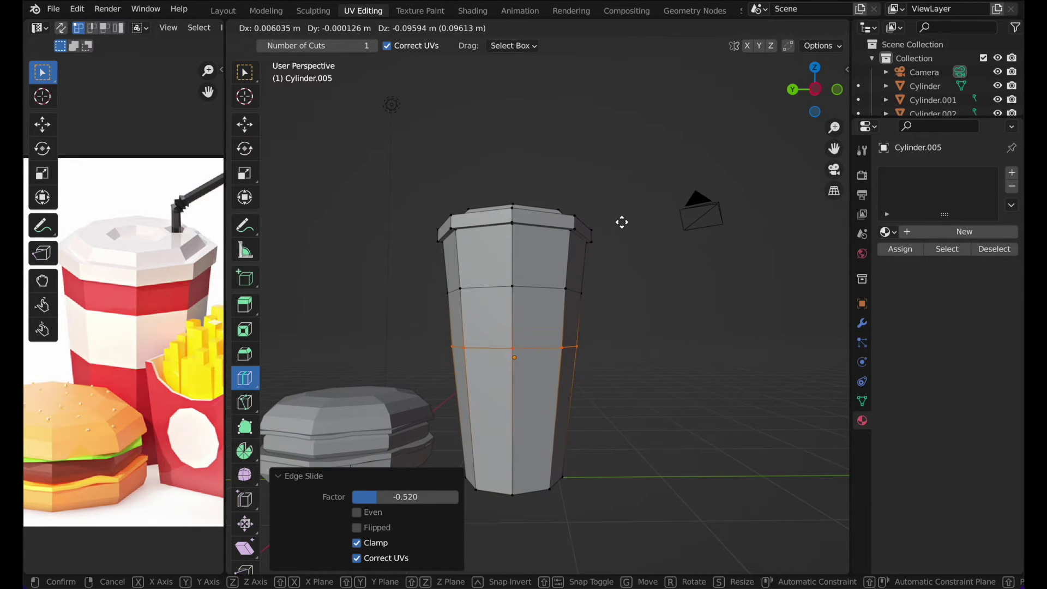
pyautogui.click(622, 222)
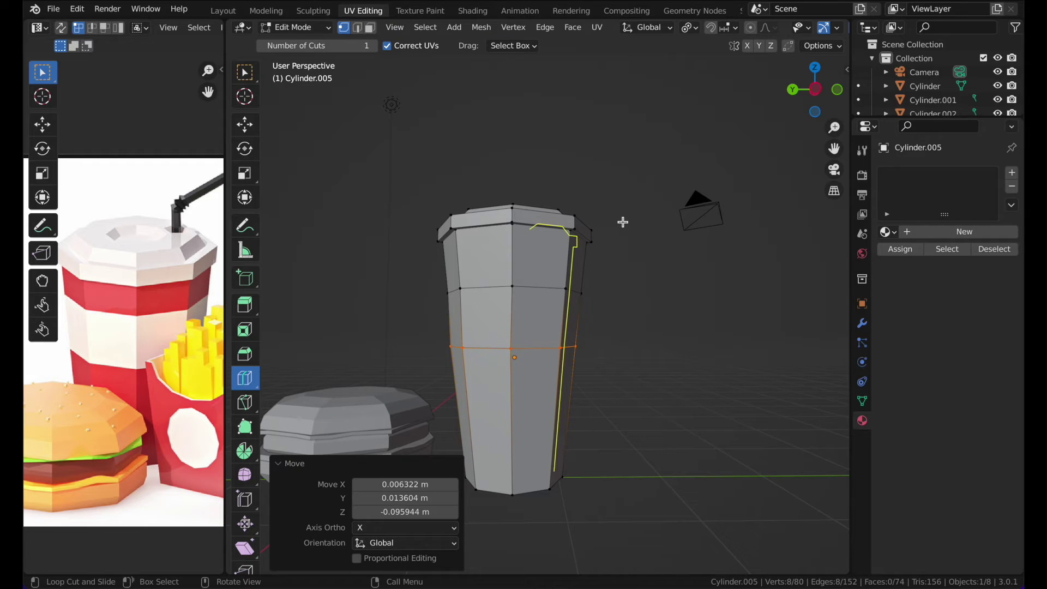
pyautogui.hotkey('ctrl', 'z')
# - Edge-slide the second loop slightly down the cup body, return to Object Mode, and bring the straw and fries into view in the reference
pyautogui.press('g')
pyautogui.press('g')
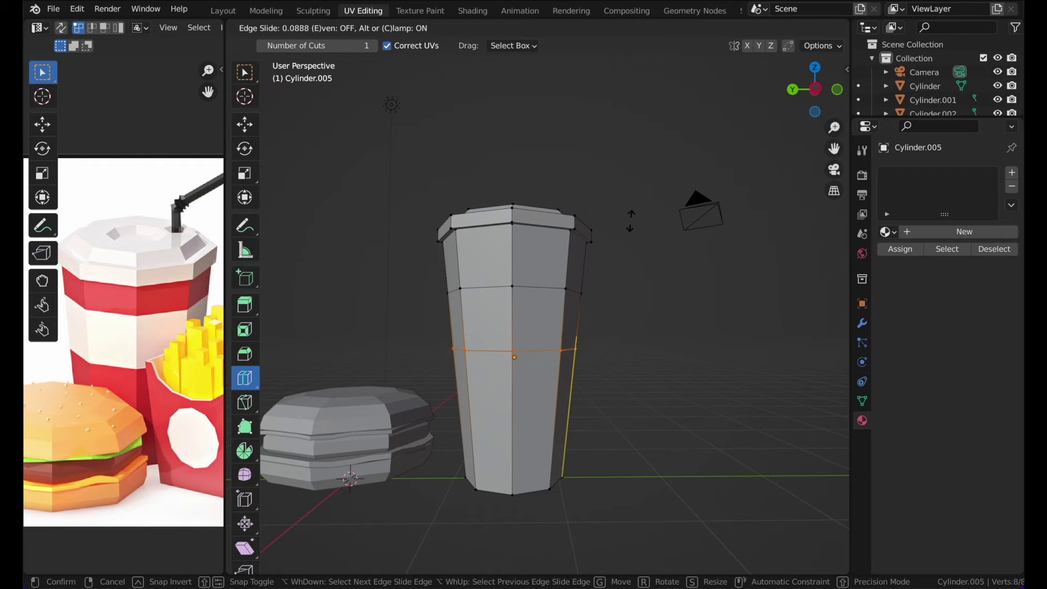
pyautogui.click(627, 221)
pyautogui.click(245, 73)
pyautogui.moveTo(615, 205); pyautogui.dragTo(598, 208, button='middle')
pyautogui.press('Tab')
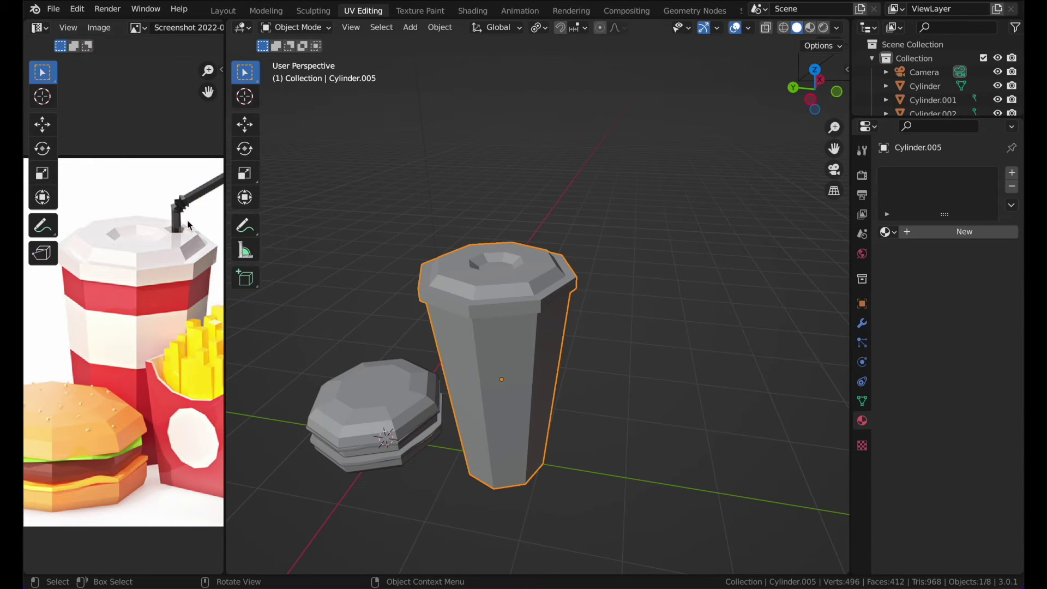
pyautogui.scroll(2, 133, 243)
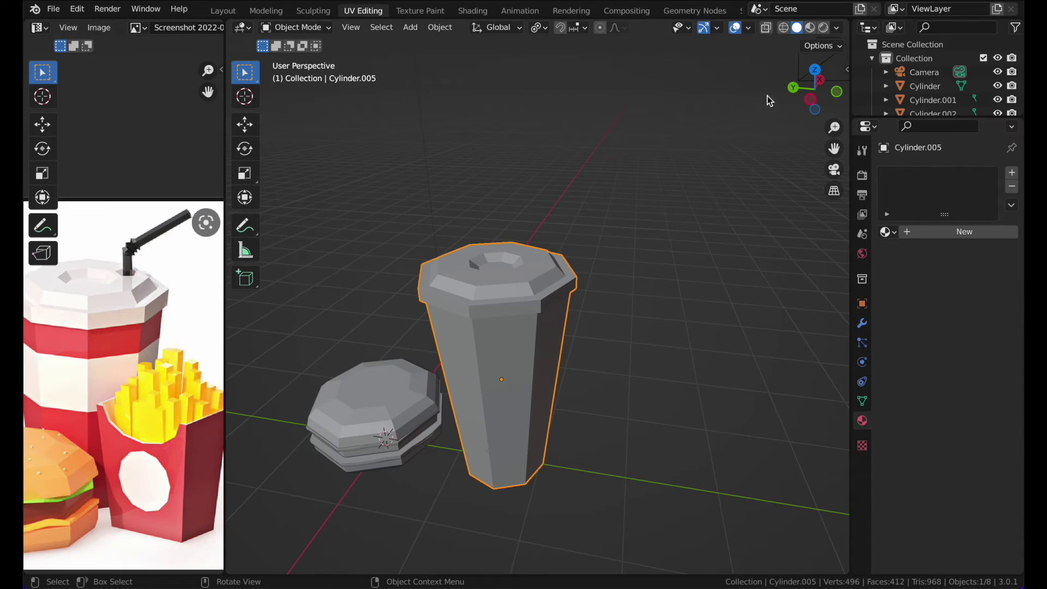
# - Inset the lid's top face beside the central recess and sink it inward to form a small straw hole
pyautogui.click(809, 97)
pyautogui.click(617, 168)
pyautogui.moveTo(617, 168); pyautogui.dragTo(544, 286, button='middle')
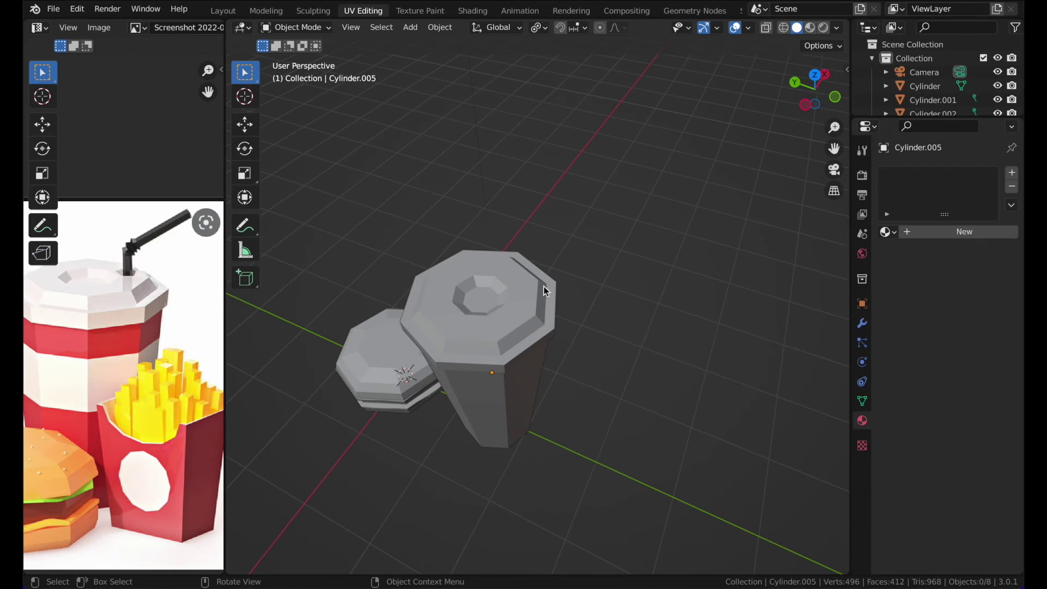
pyautogui.press('Tab')
pyautogui.scroll(6, 545, 291)
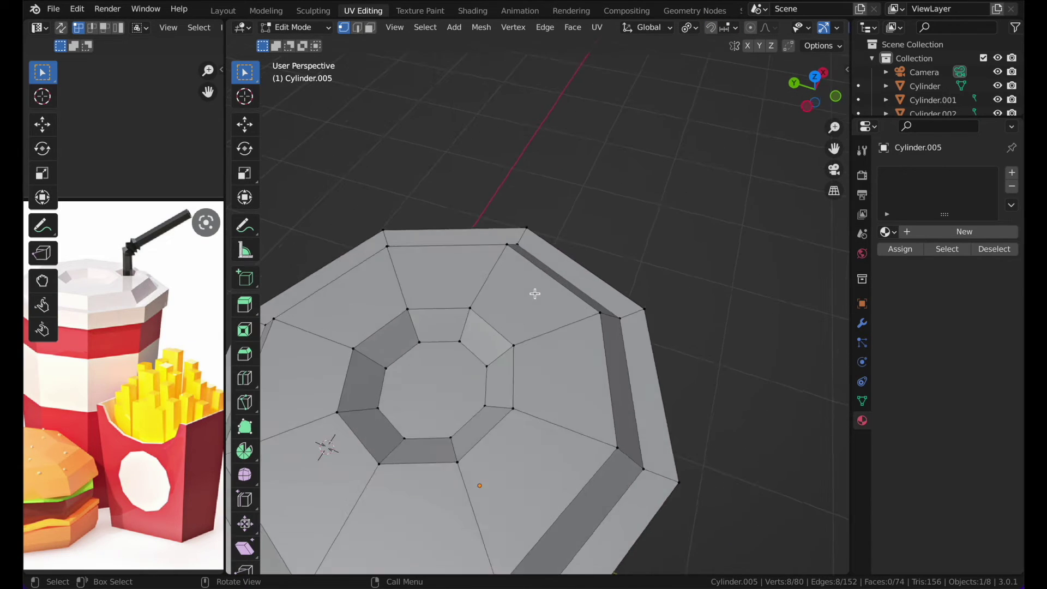
pyautogui.moveTo(535, 294); pyautogui.dragTo(524, 294, button='middle')
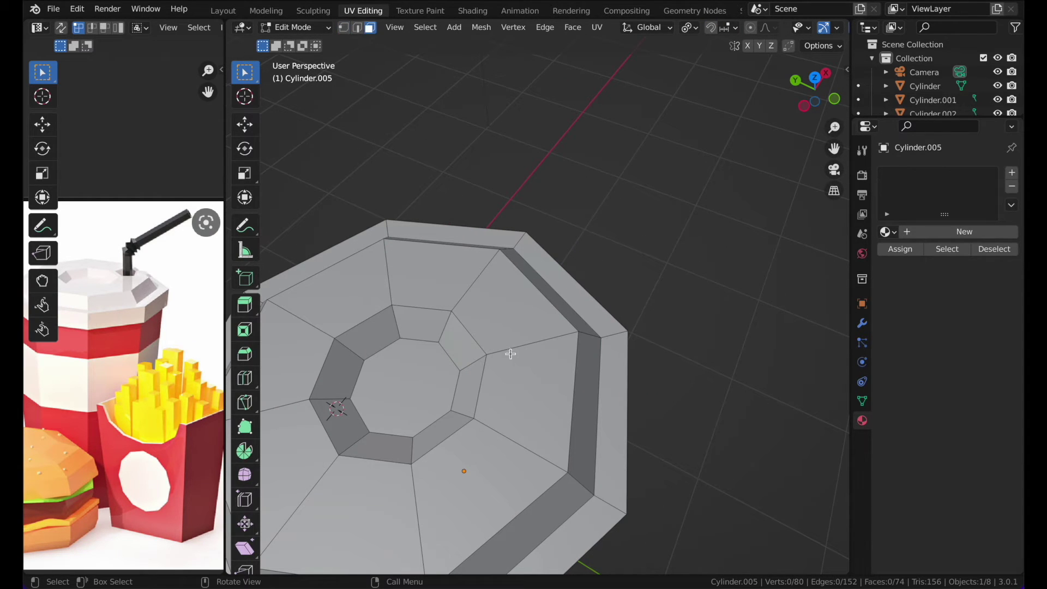
pyautogui.click(529, 382)
pyautogui.press('i')
pyautogui.click(547, 314)
pyautogui.scroll(-3, 521, 322)
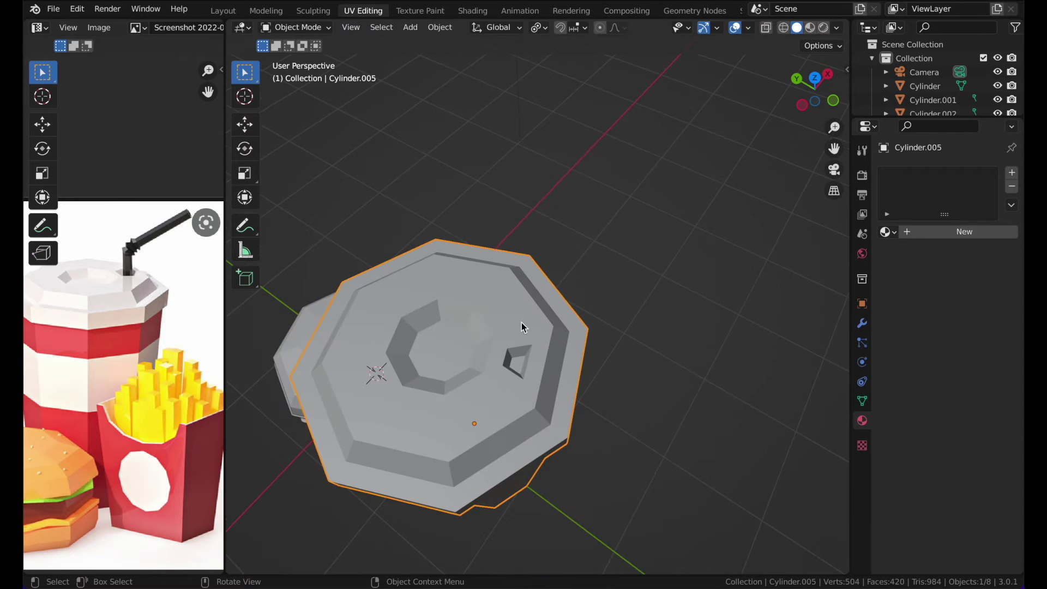
pyautogui.moveTo(521, 322); pyautogui.dragTo(534, 267, button='middle')
pyautogui.click(613, 206)
pyautogui.scroll(-4, 613, 206)
pyautogui.keyDown('shift'); pyautogui.moveTo(613, 206); pyautogui.dragTo(621, 164, button='middle'); pyautogui.keyUp('shift')
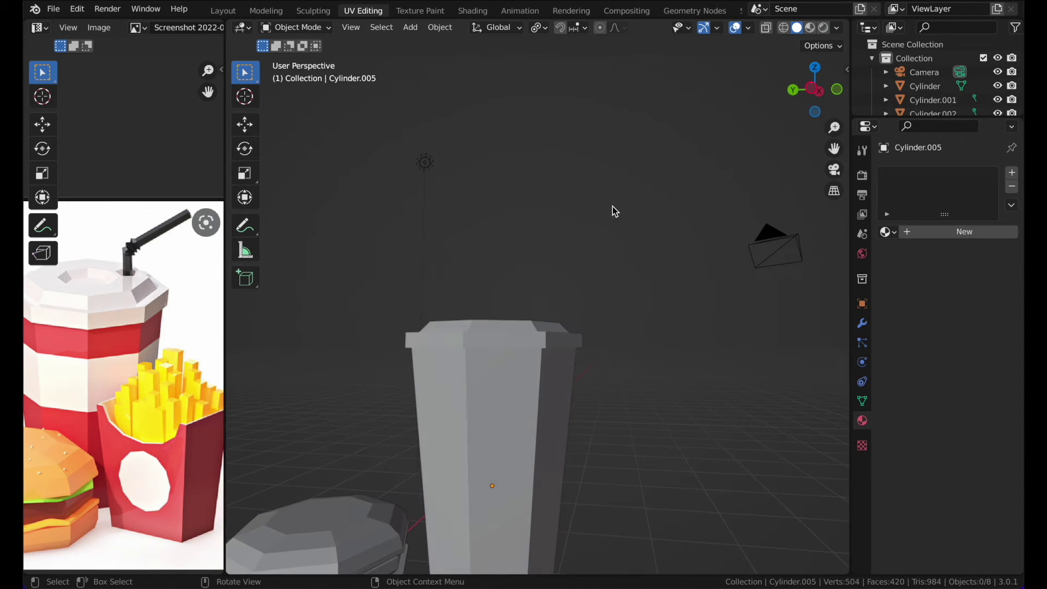
pyautogui.click(810, 90)
pyautogui.hotkey('shift', 'a')
pyautogui.moveTo(586, 180)
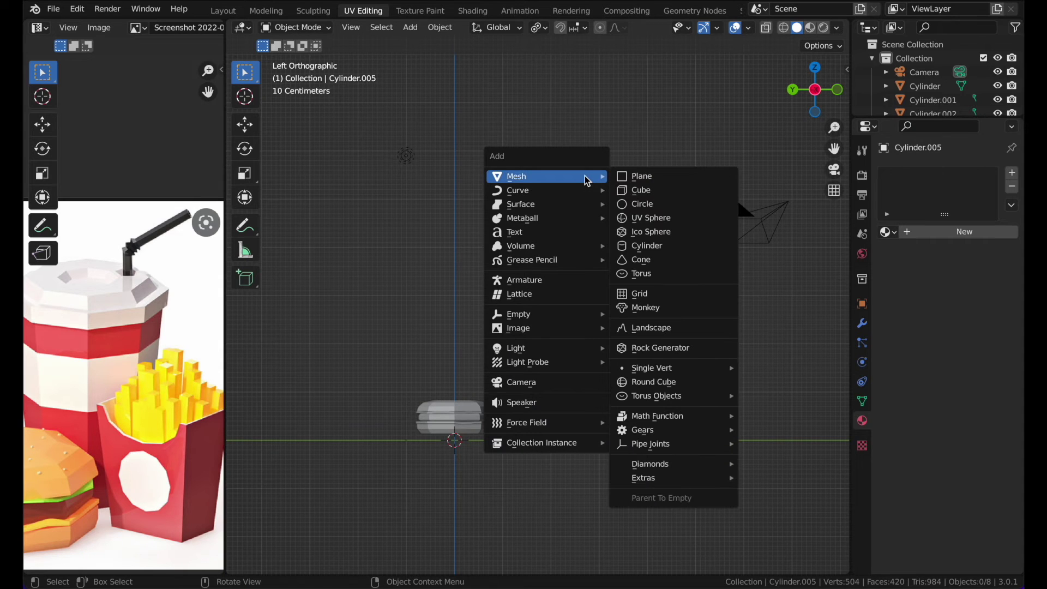
pyautogui.click(671, 246)
pyautogui.press('s')
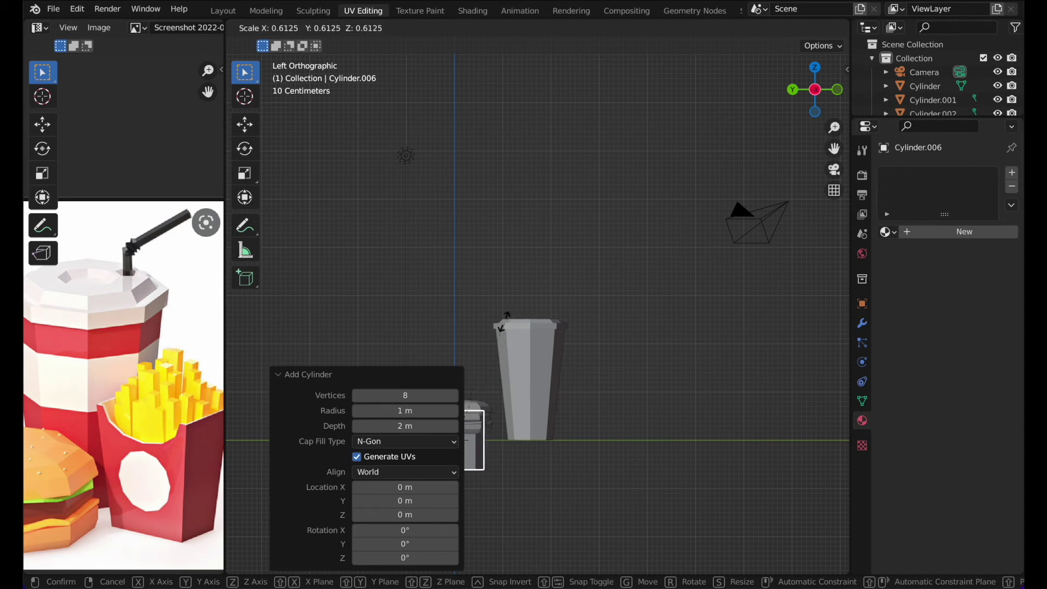
pyautogui.click(488, 344)
pyautogui.press('Delete')
# - Add a four-vertex cylinder for the straw, move it above the cup and scale it by 0.213
pyautogui.hotkey('shift', 'a')
pyautogui.moveTo(573, 240)
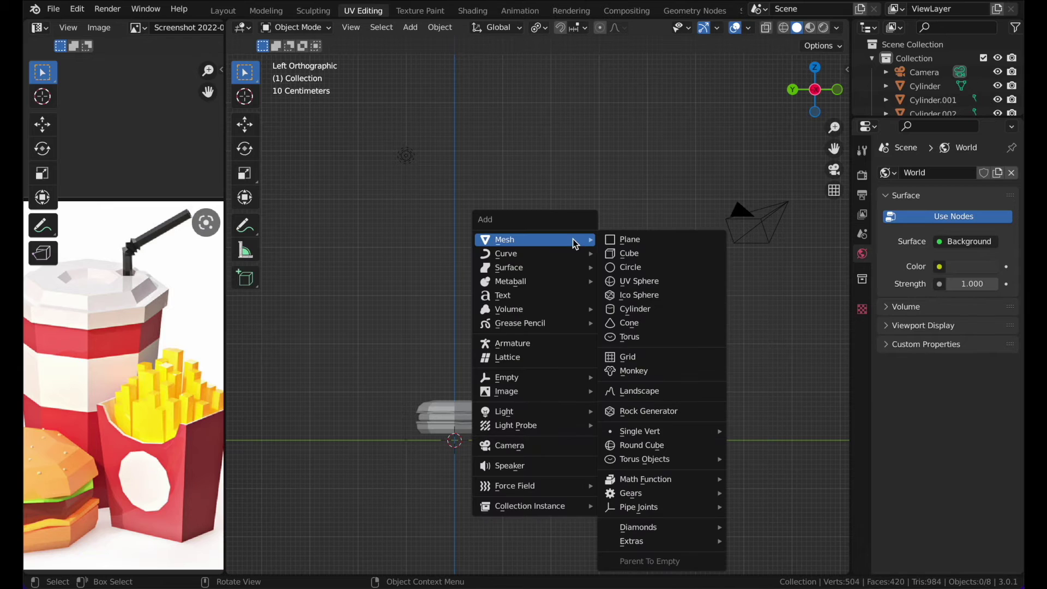
pyautogui.click(630, 310)
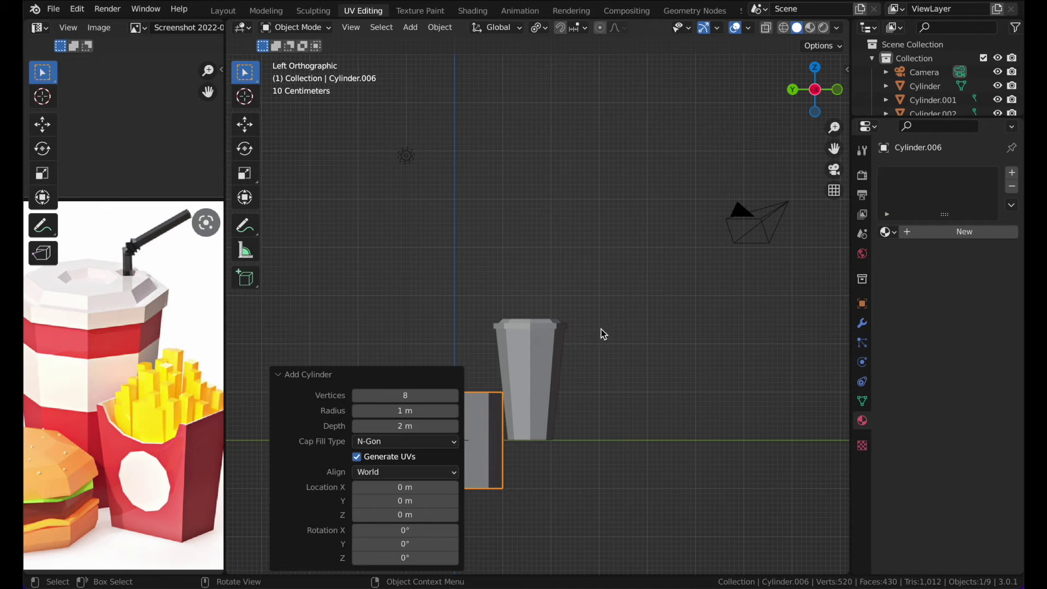
pyautogui.press('Return')
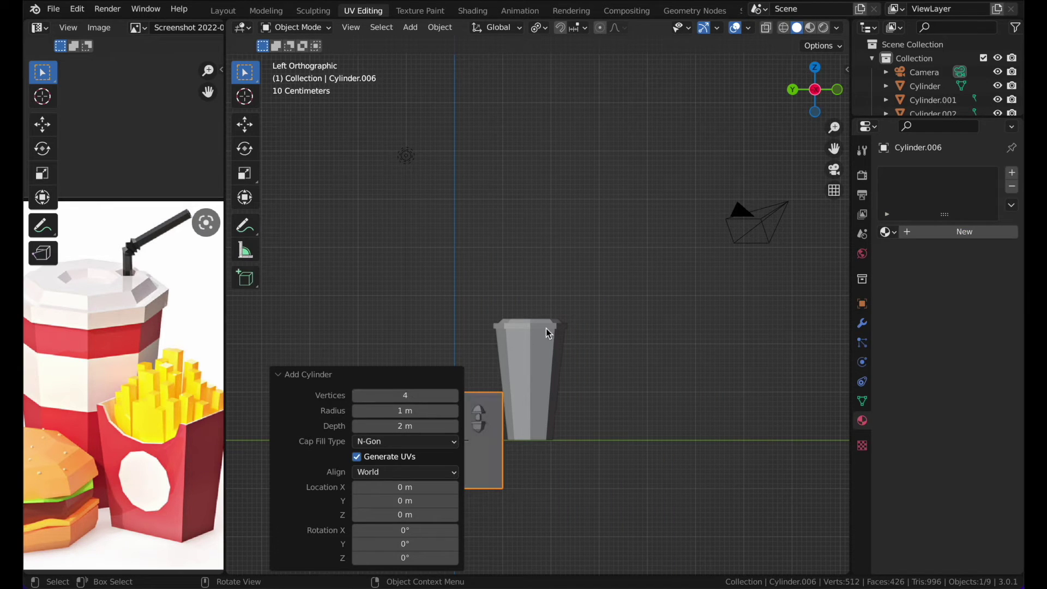
pyautogui.click(611, 297)
pyautogui.press('g')
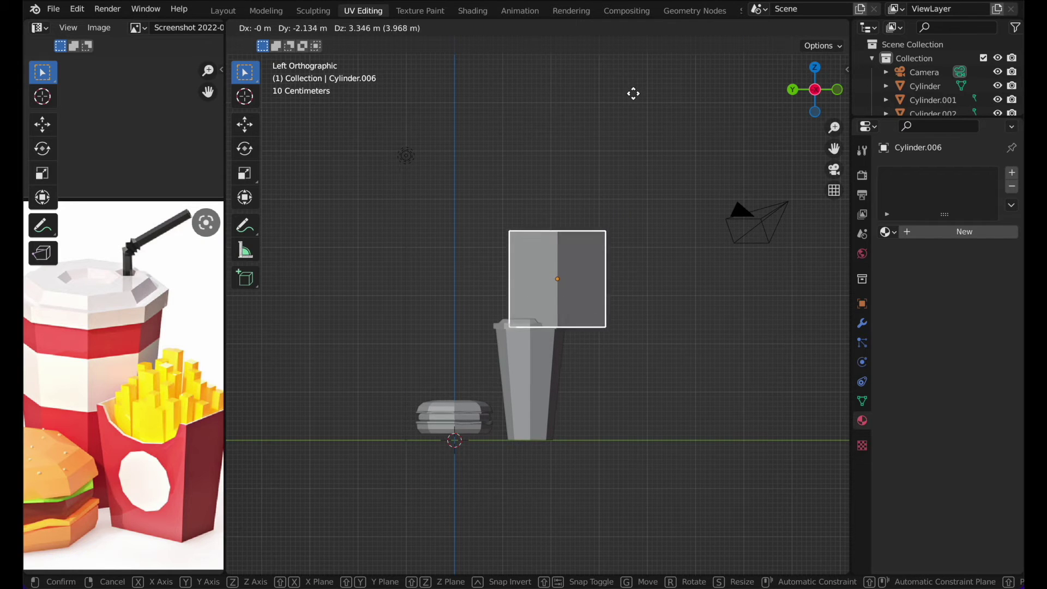
pyautogui.click(642, 94)
pyautogui.press('s')
pyautogui.click(557, 240)
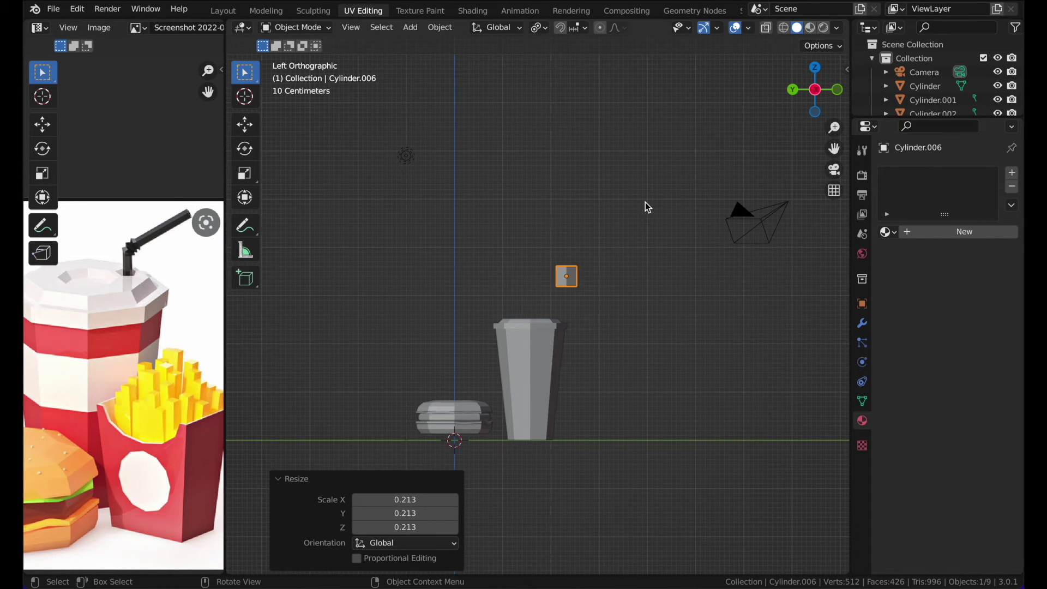
# - Scale the small cylinder down again by 0.247, shrink it slightly more and seat it just above the lid's straw hole
pyautogui.scroll(4, 646, 202)
pyautogui.press('g')
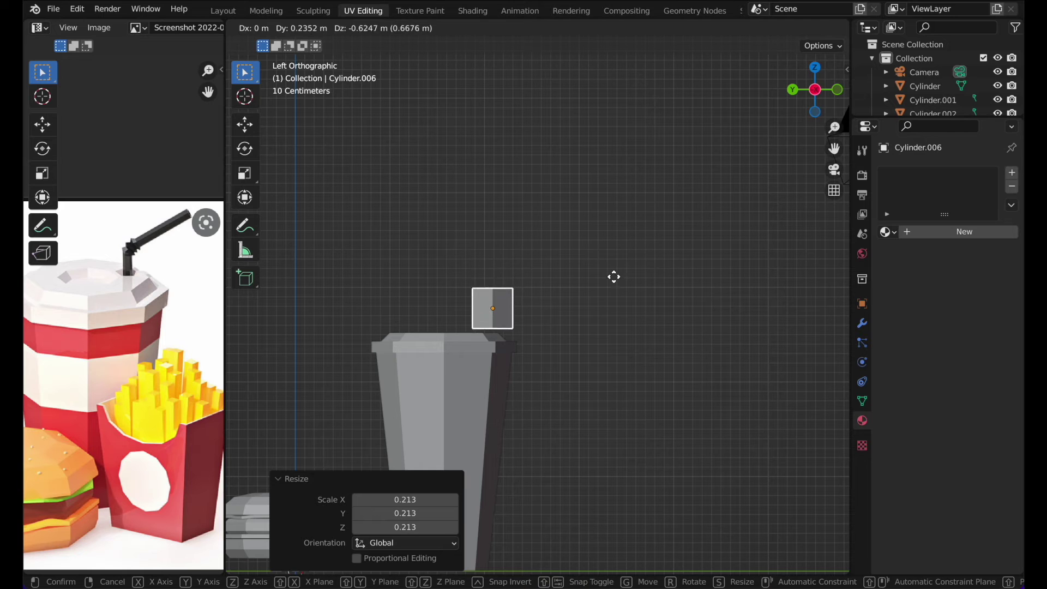
pyautogui.click(620, 265)
pyautogui.press('s')
pyautogui.click(529, 280)
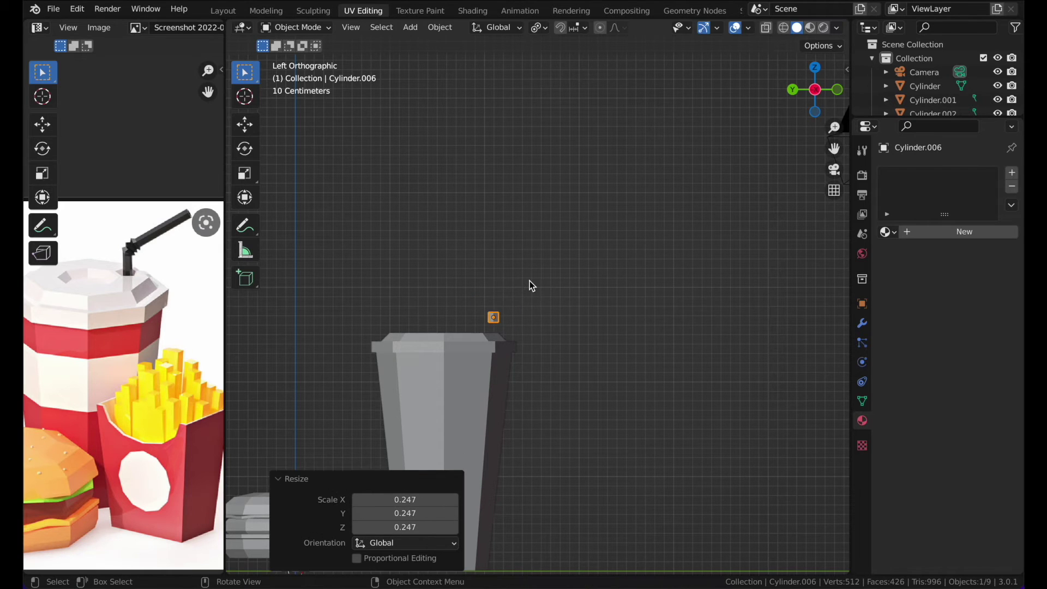
pyautogui.scroll(4, 529, 281)
pyautogui.keyDown('shift'); pyautogui.moveTo(503, 211); pyautogui.dragTo(530, 231, button='middle'); pyautogui.keyUp('shift')
pyautogui.press('g')
pyautogui.click(493, 241)
pyautogui.press('s')
pyautogui.click(479, 247)
# - In wireframe, select the straw's upper vertices and raise them along Z by about 0.154 m
pyautogui.press('Tab')
pyautogui.press('z')
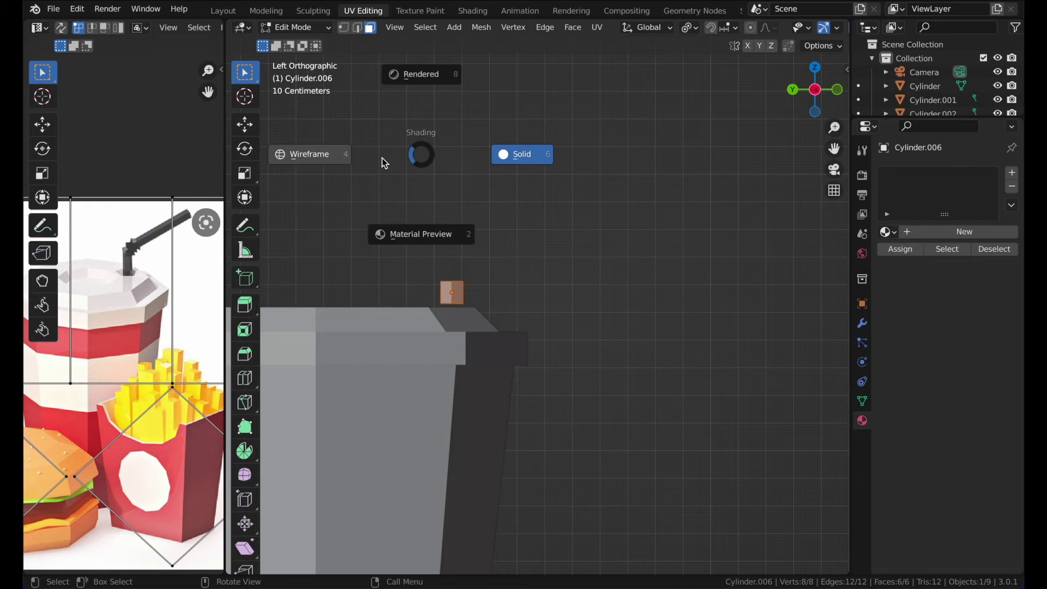
pyautogui.click(382, 158)
pyautogui.moveTo(410, 249); pyautogui.dragTo(505, 287)
pyautogui.press('KP_8')
pyautogui.press('KP_2')
pyautogui.press('KP_2')
pyautogui.press('KP_2')
pyautogui.scroll(-3, 505, 287)
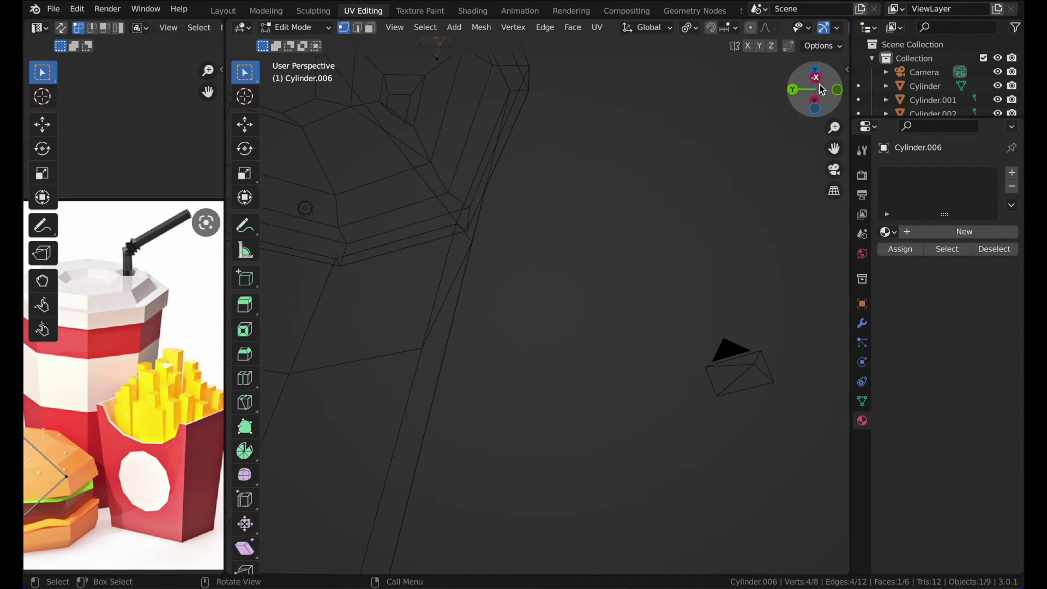
pyautogui.click(817, 80)
pyautogui.keyDown('shift'); pyautogui.scroll(2, 577, 172); pyautogui.keyUp('shift')
pyautogui.press('g')
pyautogui.press('z')
pyautogui.click(580, 144)
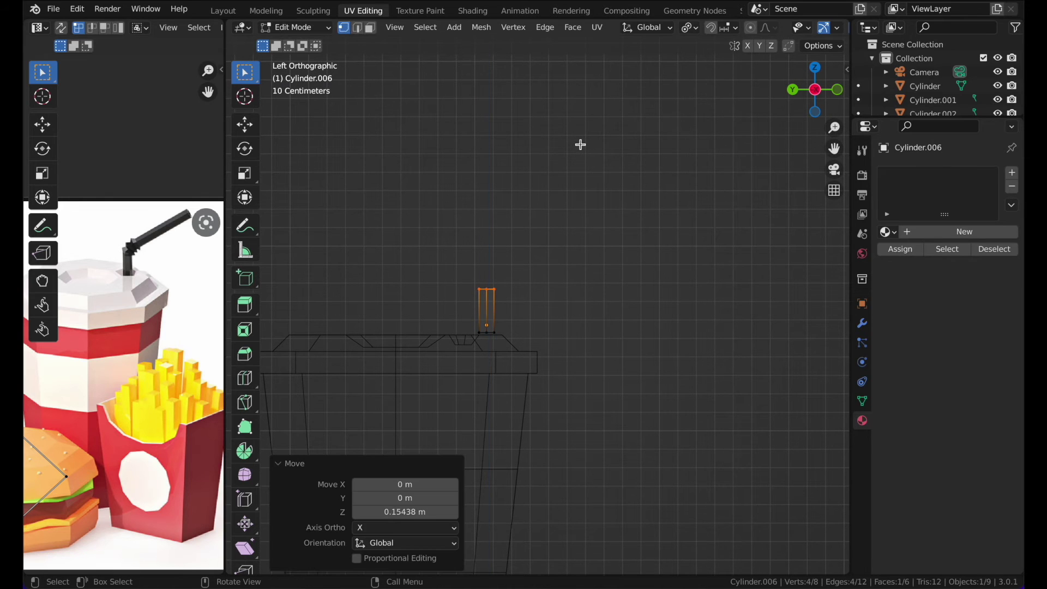
# - Extrude the straw's top end upward by about 0.09 m and rotate it by about 29.7°
pyautogui.press('e')
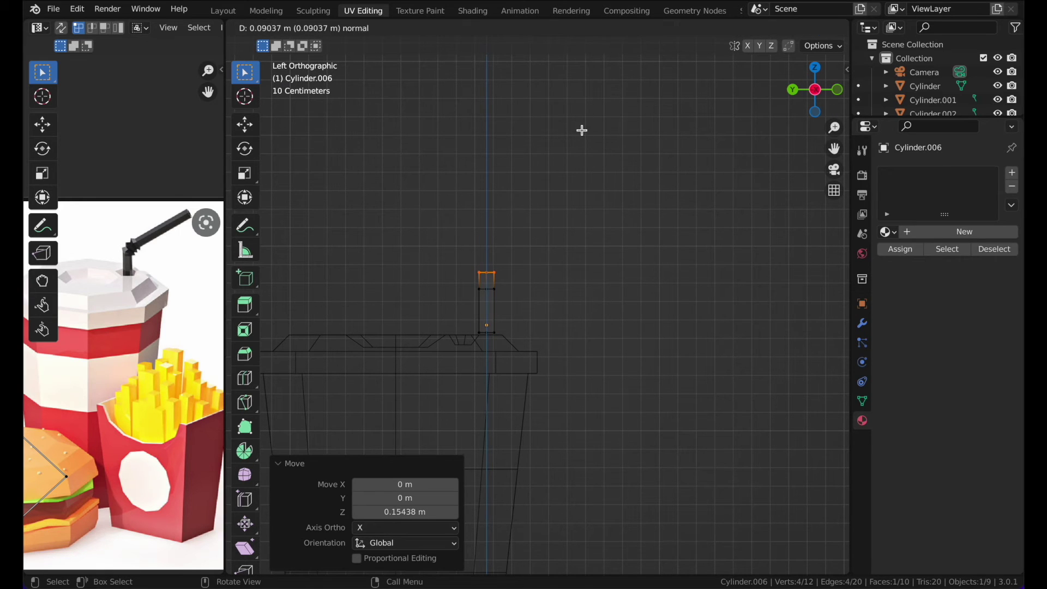
pyautogui.click(582, 130)
pyautogui.press('r')
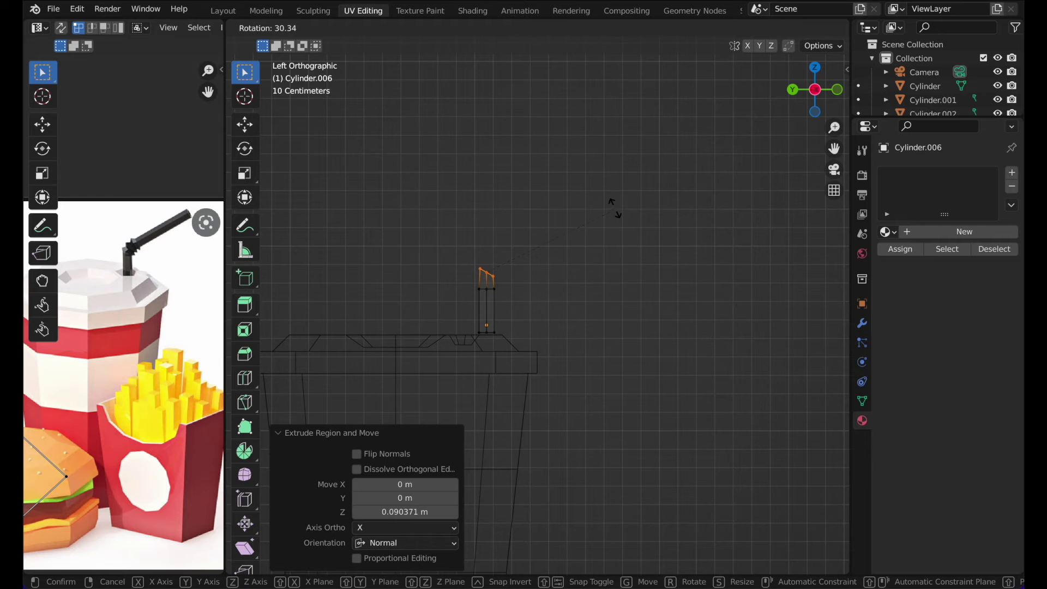
pyautogui.click(612, 206)
# - Extrude two more short bend segments, the second about 0.084 m long, rotating each end further outward, the last by about 15.6°
pyautogui.press('e')
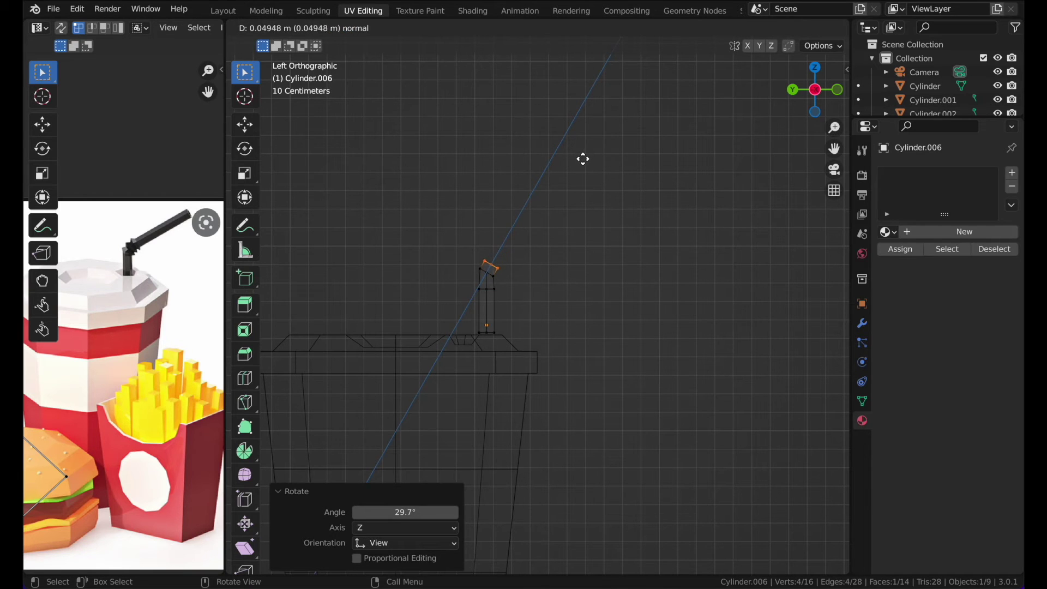
pyautogui.click(579, 158)
pyautogui.press('r')
pyautogui.click(622, 211)
pyautogui.press('e')
pyautogui.click(633, 199)
pyautogui.press('r')
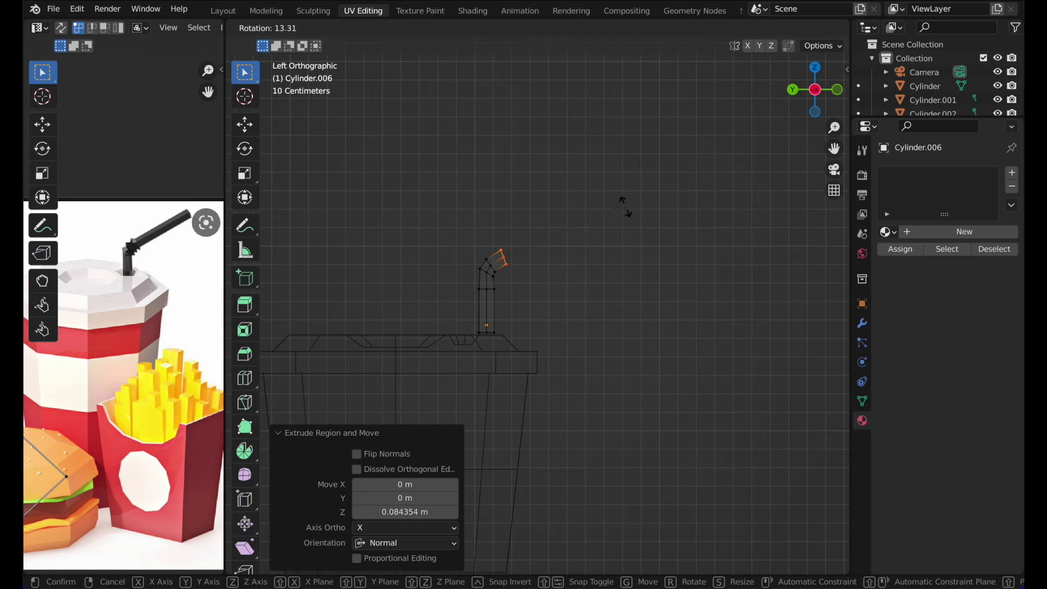
pyautogui.click(625, 209)
# - Extrude the straw's long slanted upper section, and reopen the straw for editing in solid shading
pyautogui.press('e')
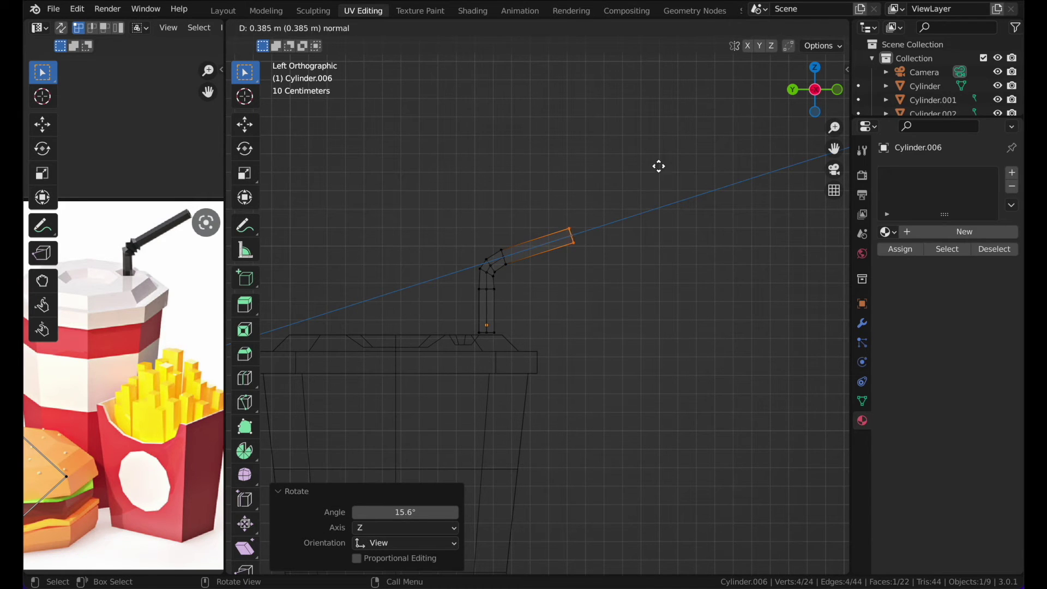
pyautogui.click(697, 136)
pyautogui.press('Tab')
pyautogui.press('z')
pyautogui.click(595, 247)
pyautogui.click(595, 247)
pyautogui.moveTo(596, 246); pyautogui.dragTo(622, 260, button='middle')
pyautogui.click(657, 333)
pyautogui.press('Tab')
pyautogui.moveTo(657, 333); pyautogui.dragTo(507, 275, button='middle')
# - Try extruding the loop above the straw's bend, scaled by 1.260, into ridges along the bend, and undo the extrusions
pyautogui.keyDown('alt'); pyautogui.click(495, 283); pyautogui.keyUp('alt')
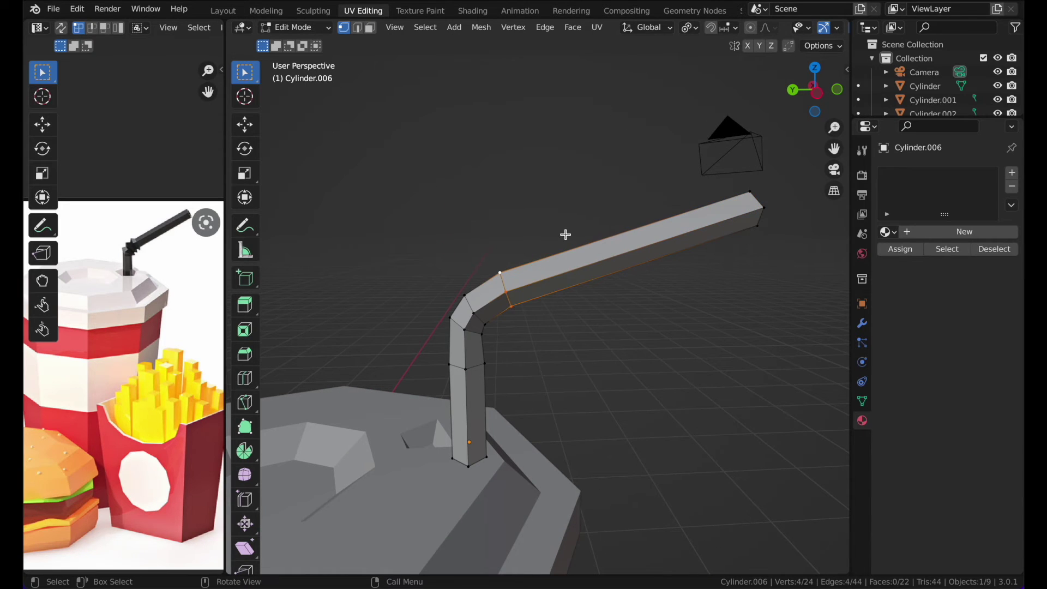
pyautogui.press('e')
pyautogui.press('s')
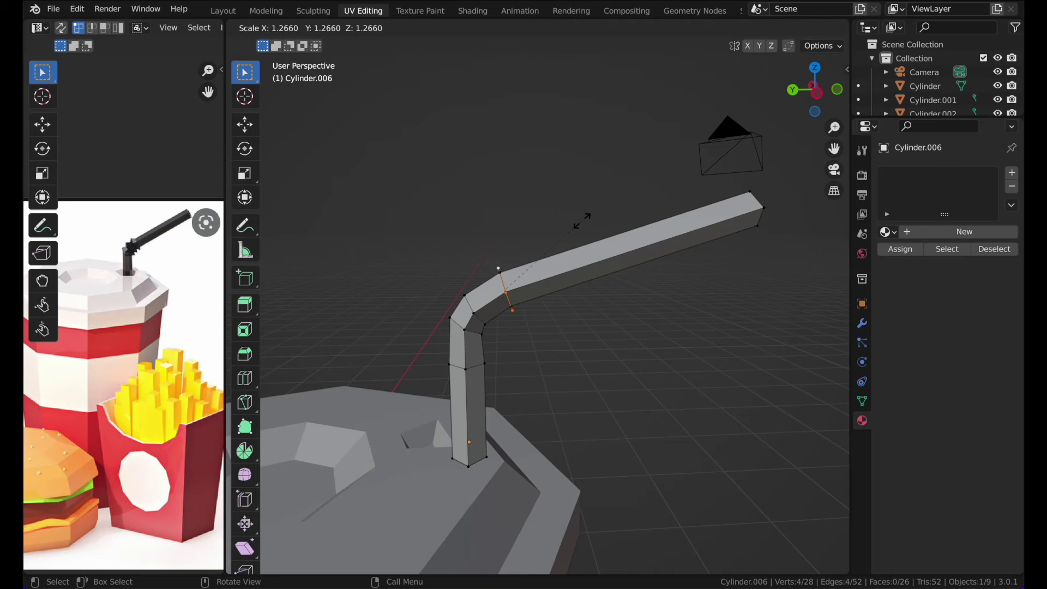
pyautogui.click(582, 221)
pyautogui.press('g')
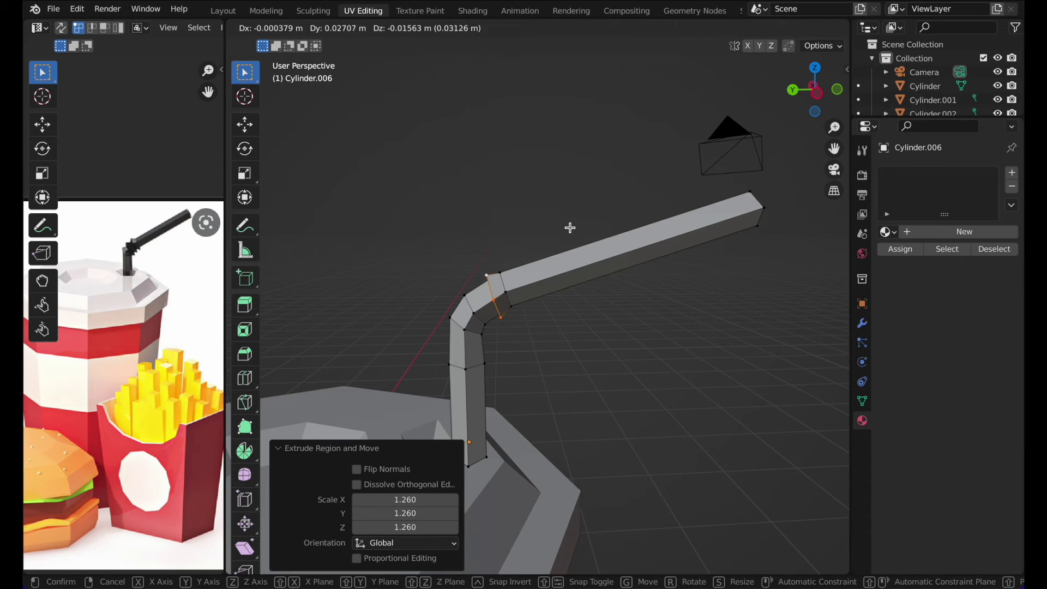
pyautogui.click(570, 227)
pyautogui.press('g')
pyautogui.click(559, 233)
pyautogui.press('s')
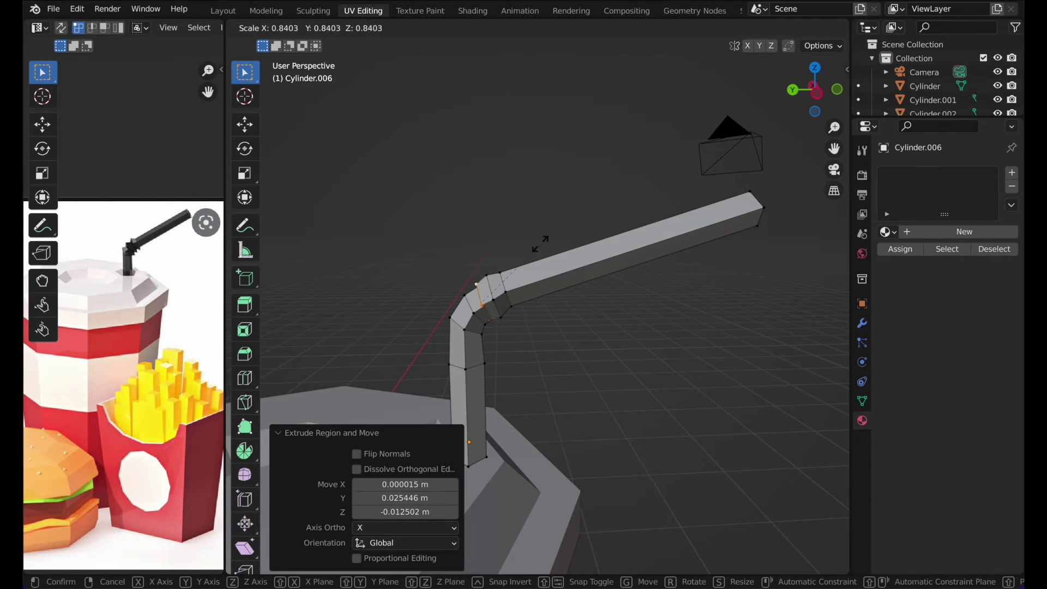
pyautogui.click(546, 229)
pyautogui.press('e')
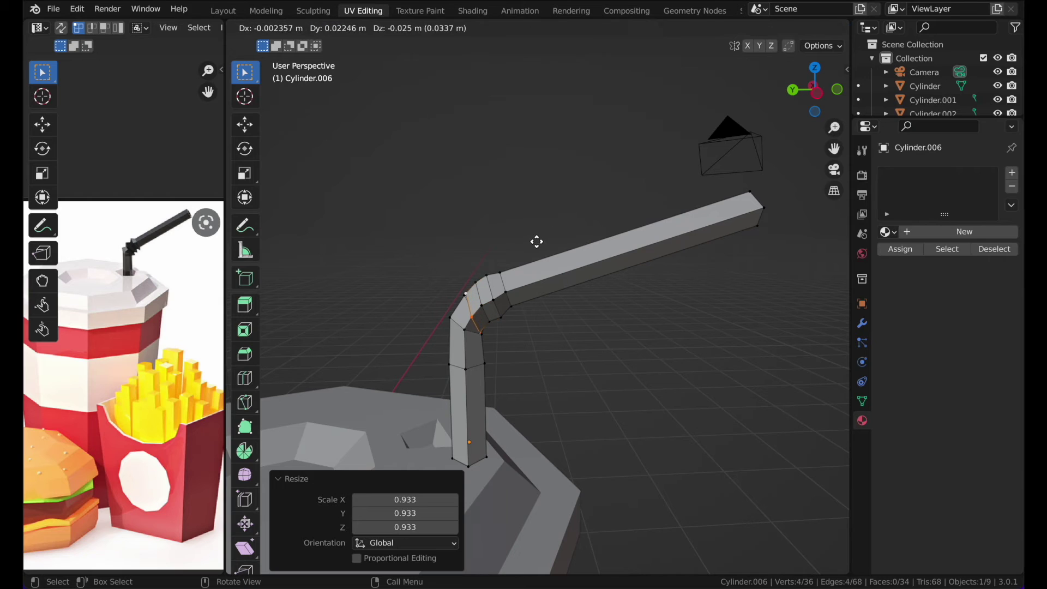
pyautogui.click(535, 242)
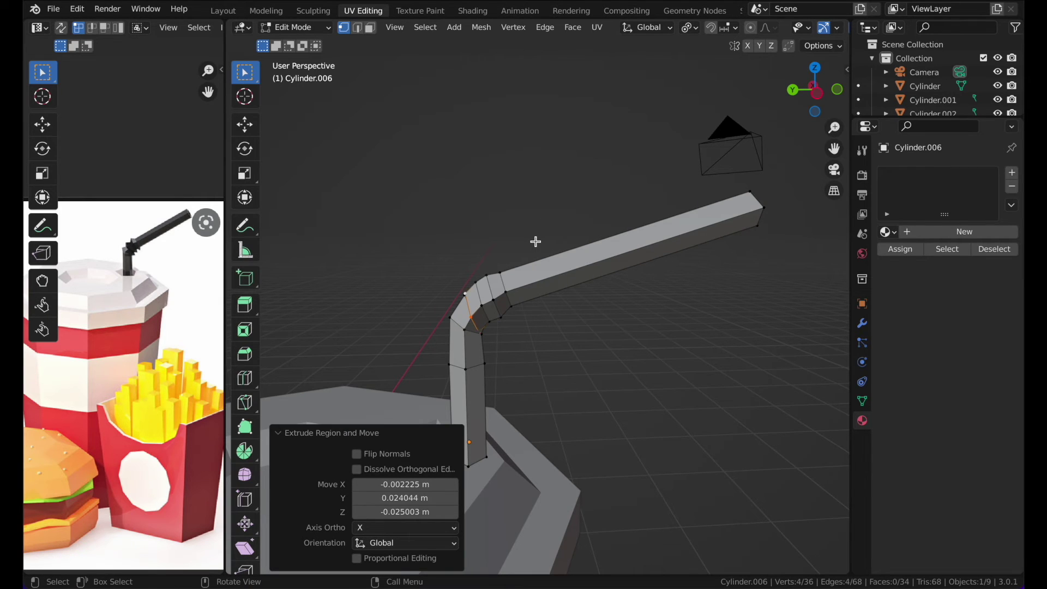
pyautogui.hotkey('ctrl', 'z')
pyautogui.hotkey('ctrl', 'z')
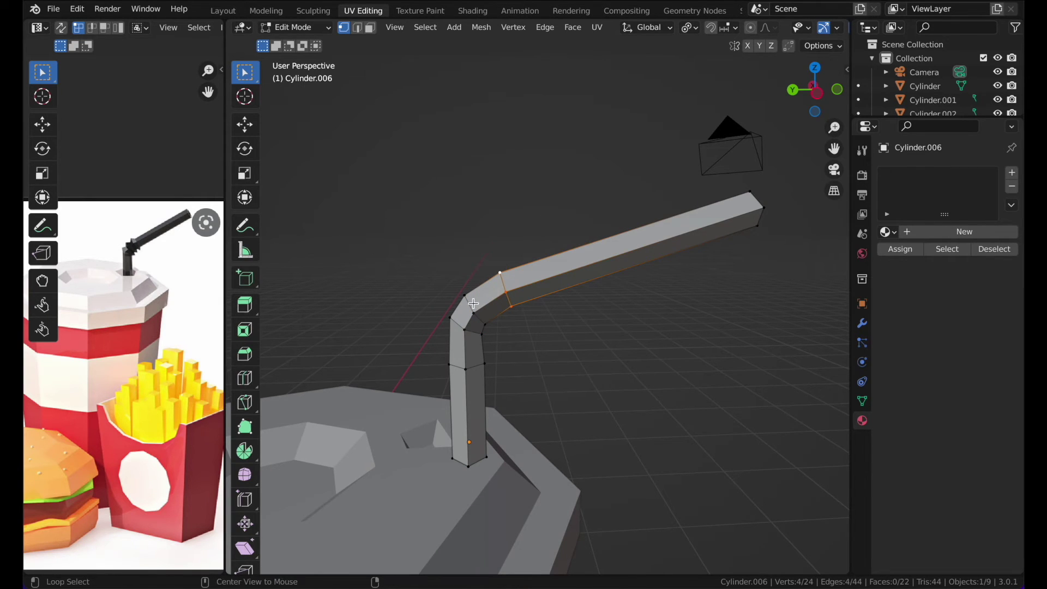
# - Try scaling the loop in the middle of the straw's bend by 1.218, and undo the scaling
pyautogui.press('z')
pyautogui.press('s')
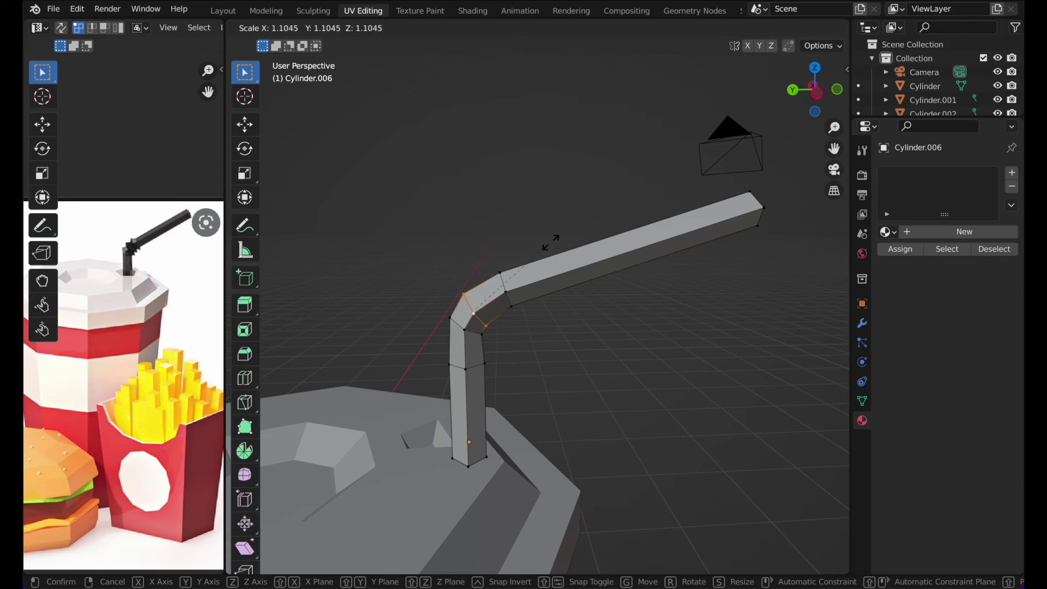
pyautogui.click(549, 229)
pyautogui.hotkey('alt', 'z')
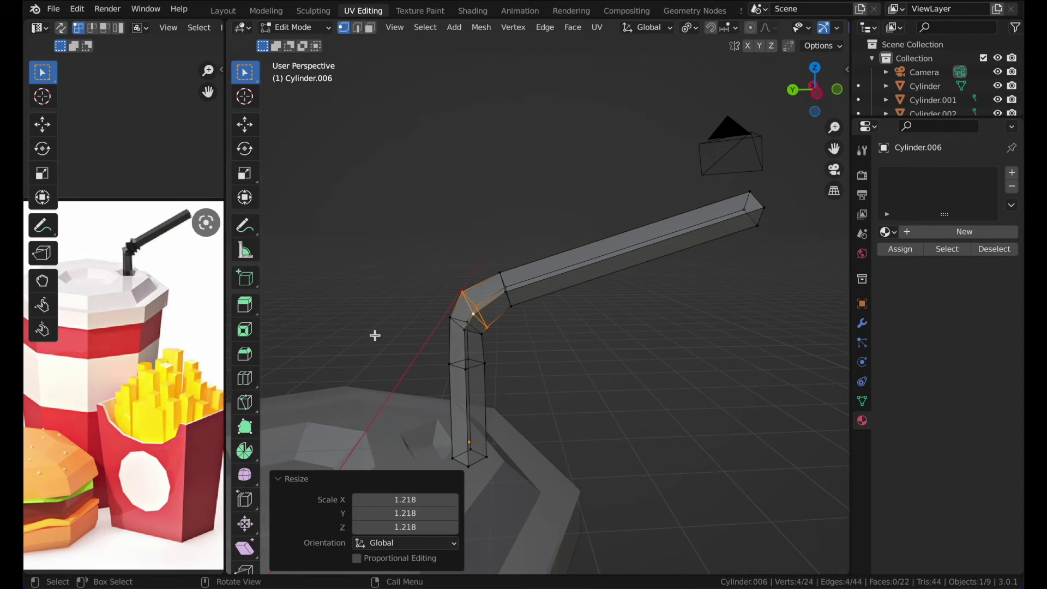
pyautogui.hotkey('alt', 'z')
pyautogui.hotkey('ctrl', 'z')
pyautogui.hotkey('ctrl', 'z')
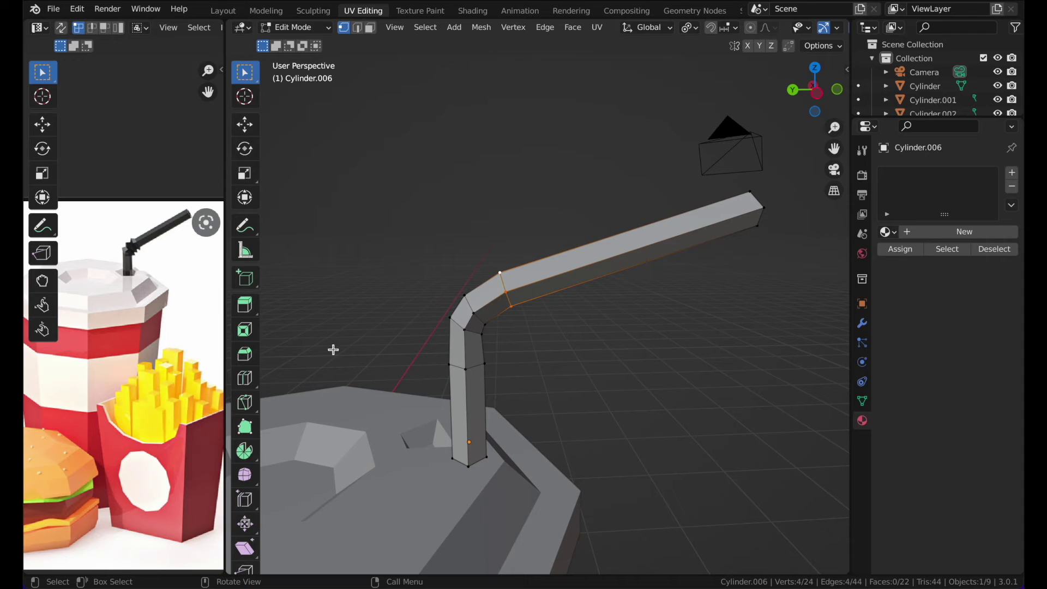
# - Add four single loop cuts across the straw's bend segments, and switch back to the selection tool
pyautogui.click(245, 378)
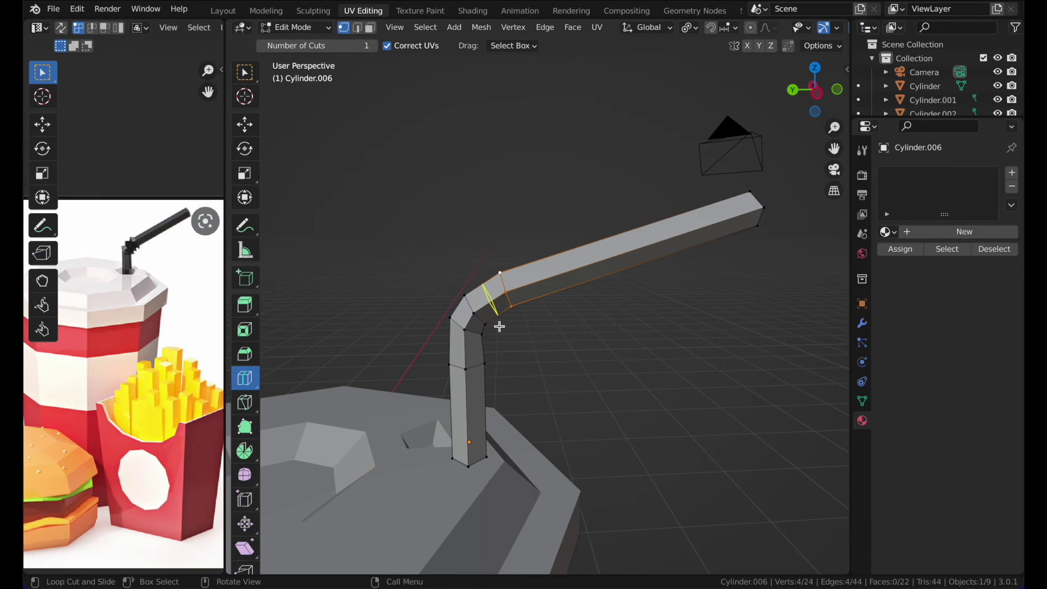
pyautogui.click(494, 306)
pyautogui.click(480, 304)
pyautogui.click(472, 292)
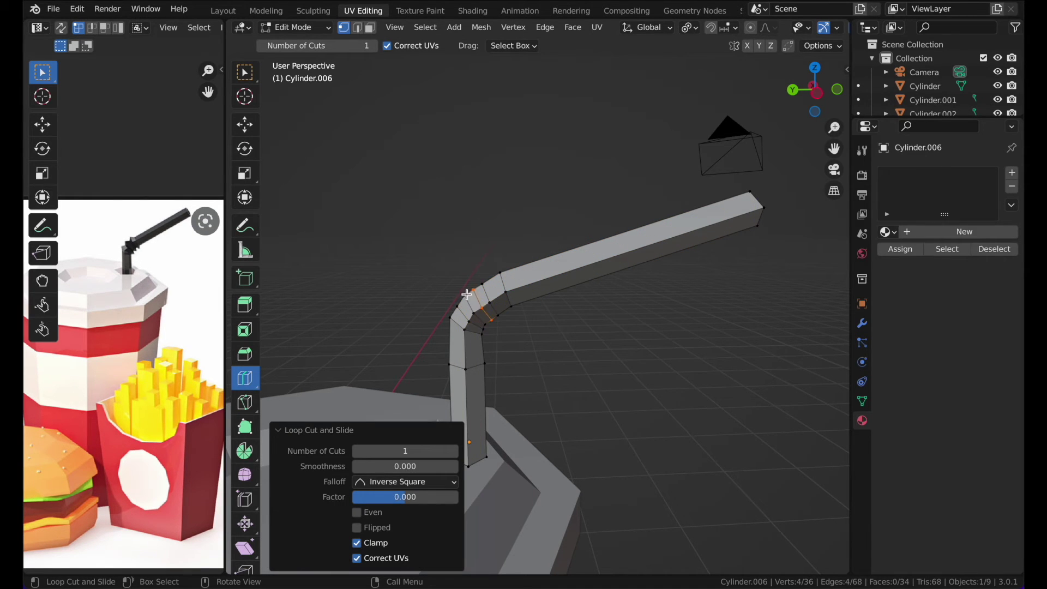
pyautogui.click(246, 77)
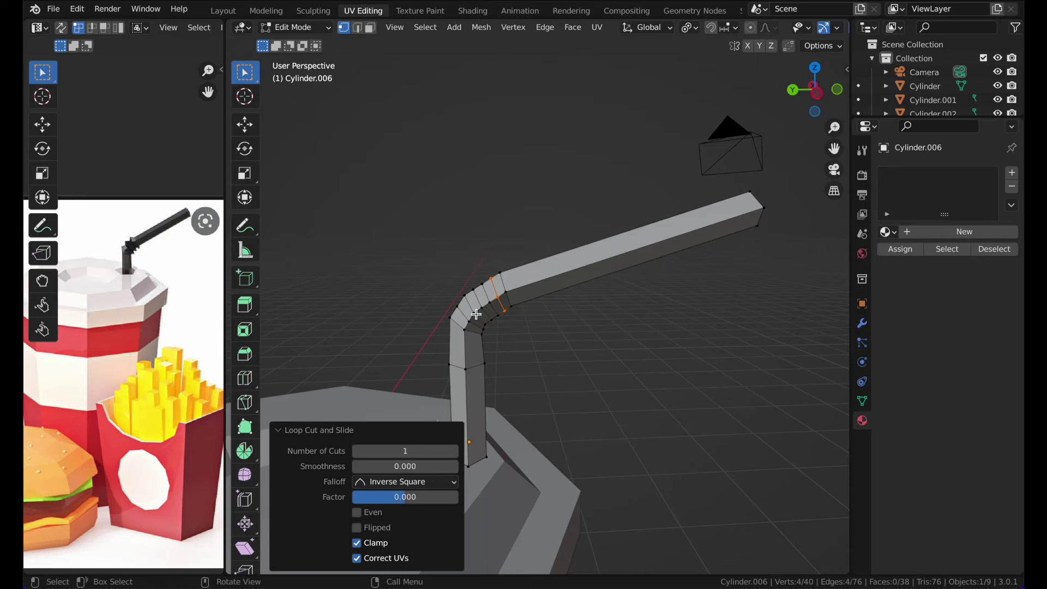
# - Scale up three alternate edge loops along the straw's bend to form ridges, and leave Edit Mode
pyautogui.keyDown('alt'); pyautogui.click(465, 316); pyautogui.keyUp('alt')
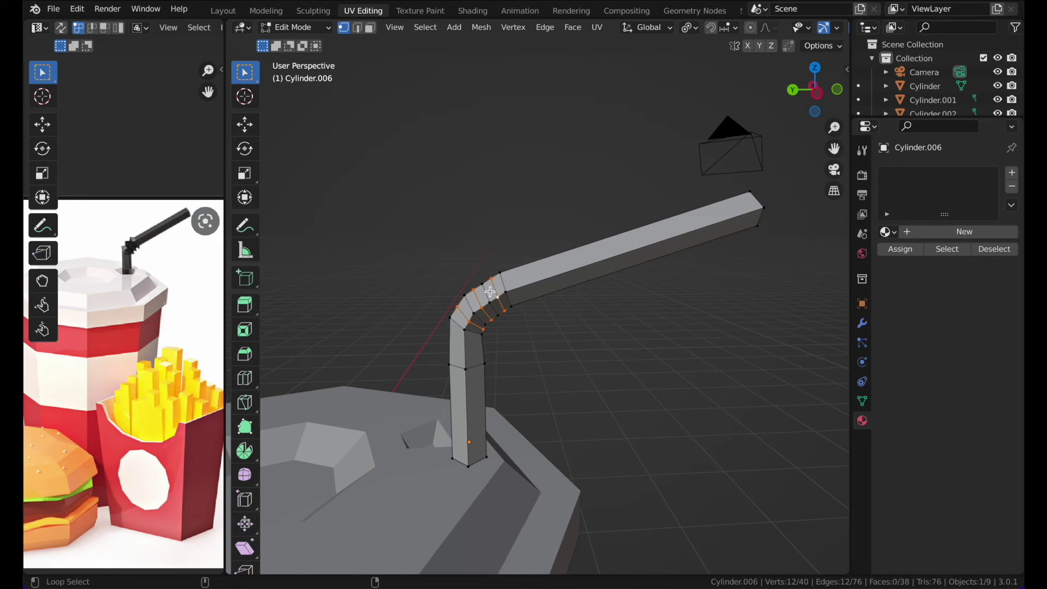
pyautogui.press('s')
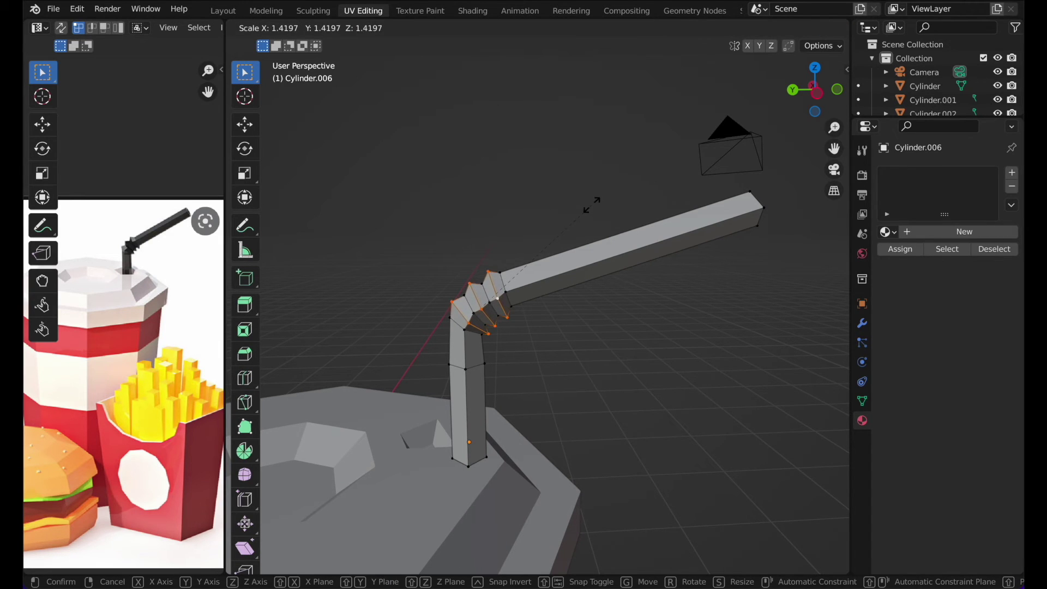
pyautogui.click(573, 207)
pyautogui.press('Tab')
pyautogui.click(544, 207)
pyautogui.scroll(-5, 544, 207)
pyautogui.moveTo(544, 207); pyautogui.dragTo(485, 206, button='middle')
pyautogui.hscroll(15, 545, 207)
pyautogui.hscroll(-5, 544, 207)
pyautogui.moveTo(544, 208); pyautogui.dragTo(544, 211, button='middle')
# - Separate the middle band of faces on the cup body into its own object, working in left-side wireframe view, and return to Object Mode
pyautogui.click(482, 332)
pyautogui.press('Tab')
pyautogui.moveTo(480, 330); pyautogui.dragTo(479, 330, button='middle')
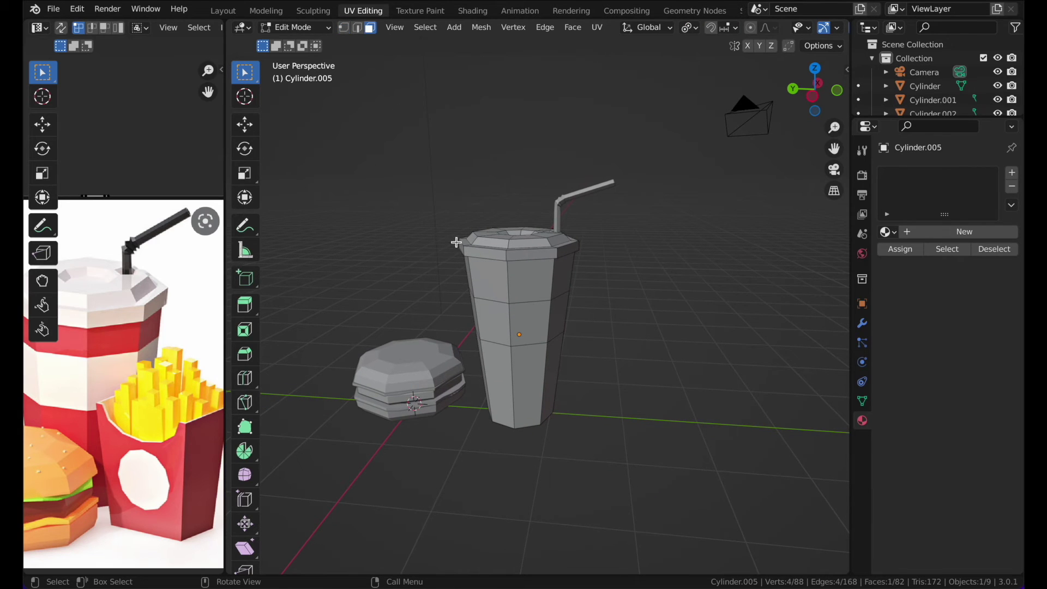
pyautogui.moveTo(469, 276); pyautogui.dragTo(469, 275, button='middle')
pyautogui.click(815, 91)
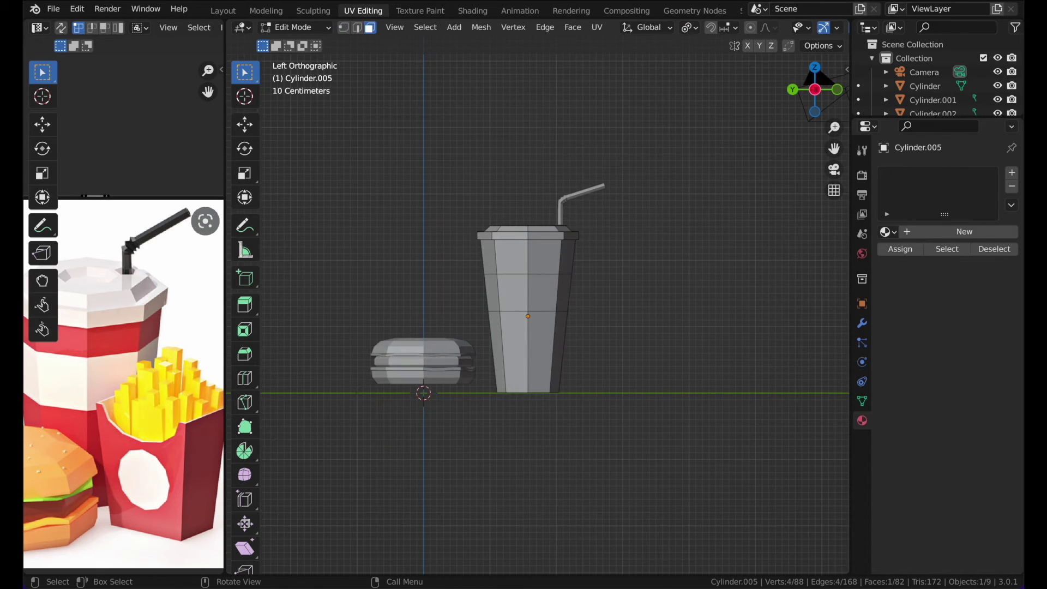
pyautogui.press('z')
pyautogui.click(501, 267)
pyautogui.moveTo(477, 286); pyautogui.dragTo(661, 308)
pyautogui.press('p')
pyautogui.click(662, 259)
pyautogui.press('z')
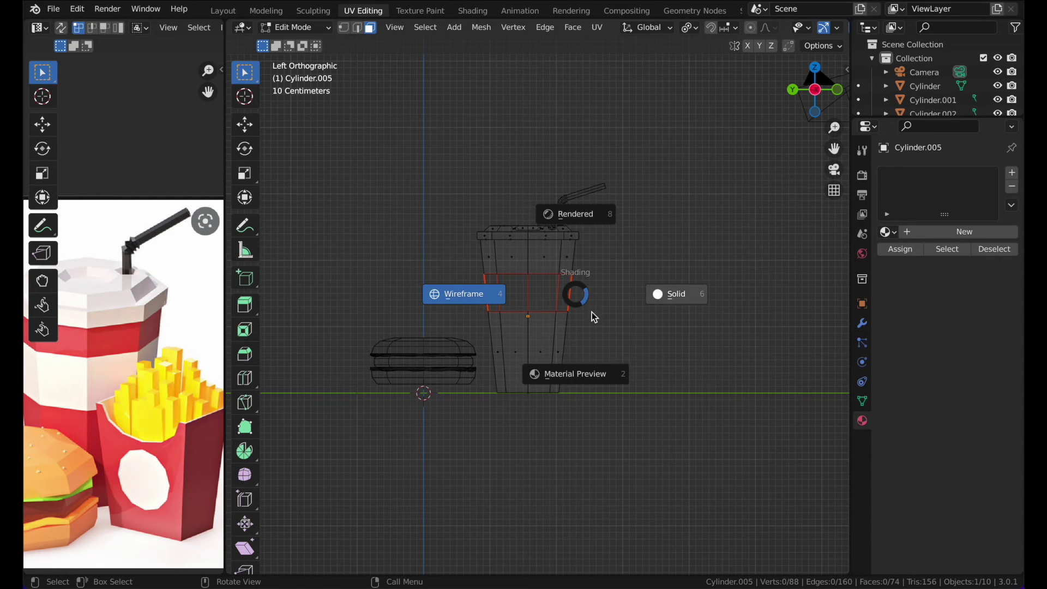
pyautogui.press('Escape')
pyautogui.press('Tab')
pyautogui.click(656, 182)
pyautogui.keyDown('shift'); pyautogui.scroll(4, 656, 182); pyautogui.keyUp('shift')
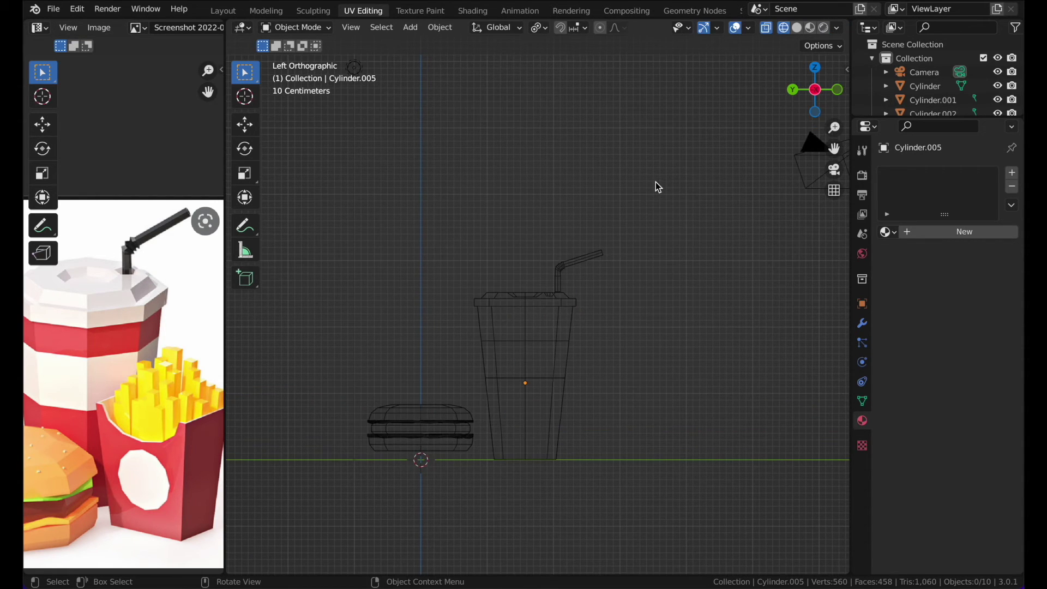
# - Separate all the faces of the cup's lid, including the underside of its rim, into their own object
pyautogui.click(531, 304)
pyautogui.press('Tab')
pyautogui.scroll(2, 530, 302)
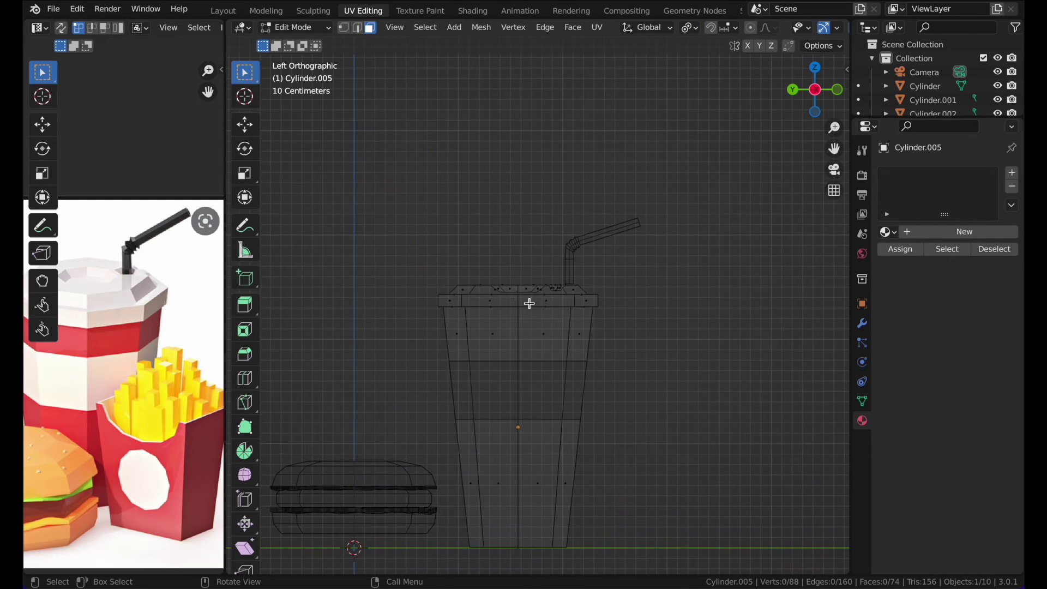
pyautogui.moveTo(398, 273); pyautogui.dragTo(605, 306)
pyautogui.press('z')
pyautogui.click(656, 305)
pyautogui.scroll(-5, 650, 305)
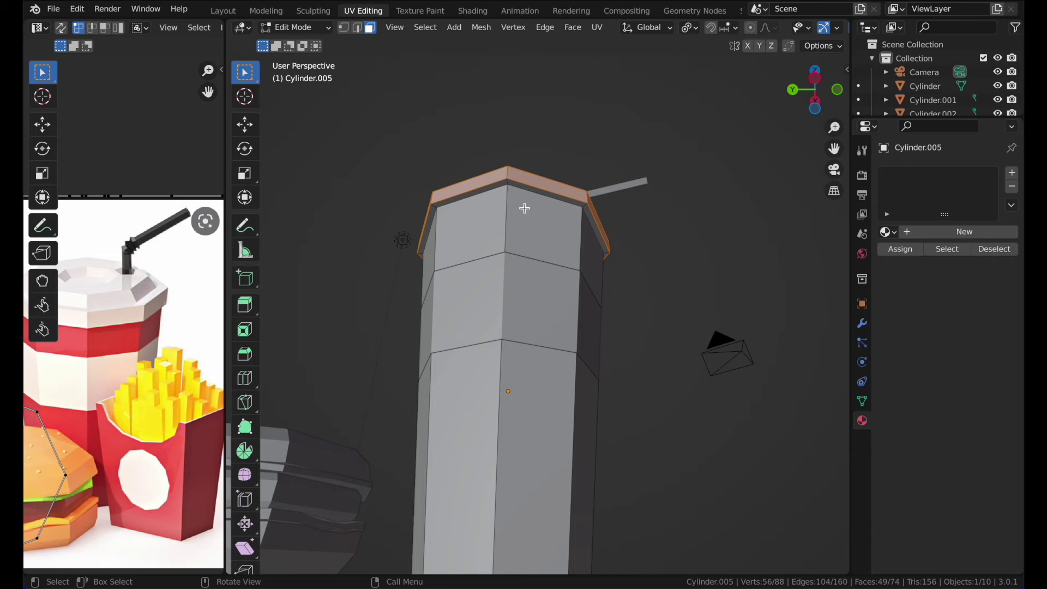
pyautogui.scroll(-5, 508, 185)
pyautogui.press('p')
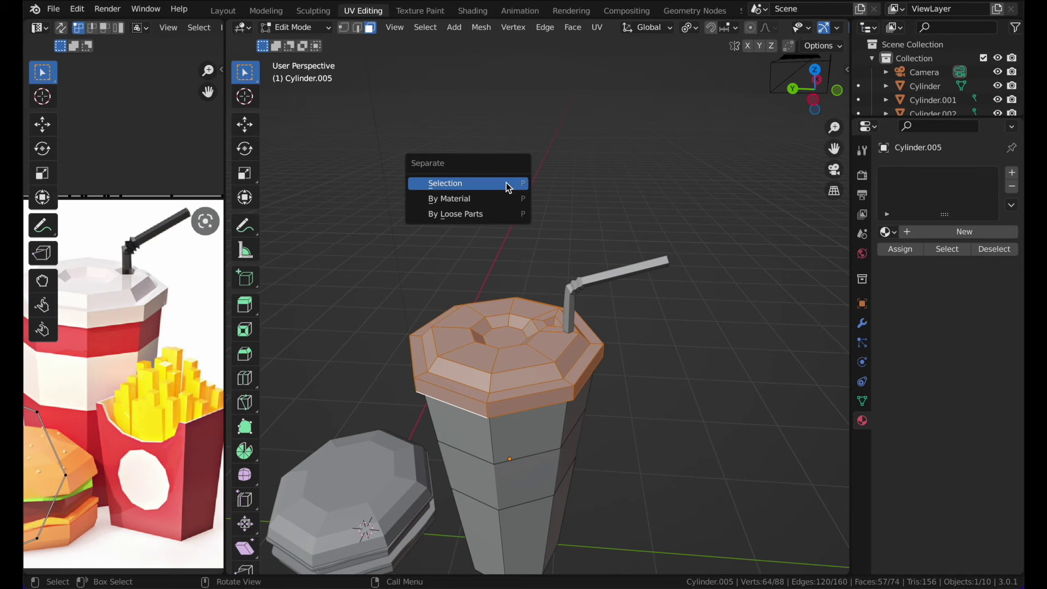
pyautogui.click(506, 182)
pyautogui.press('Tab')
pyautogui.moveTo(542, 402); pyautogui.dragTo(542, 363, button='middle')
pyautogui.click(542, 362)
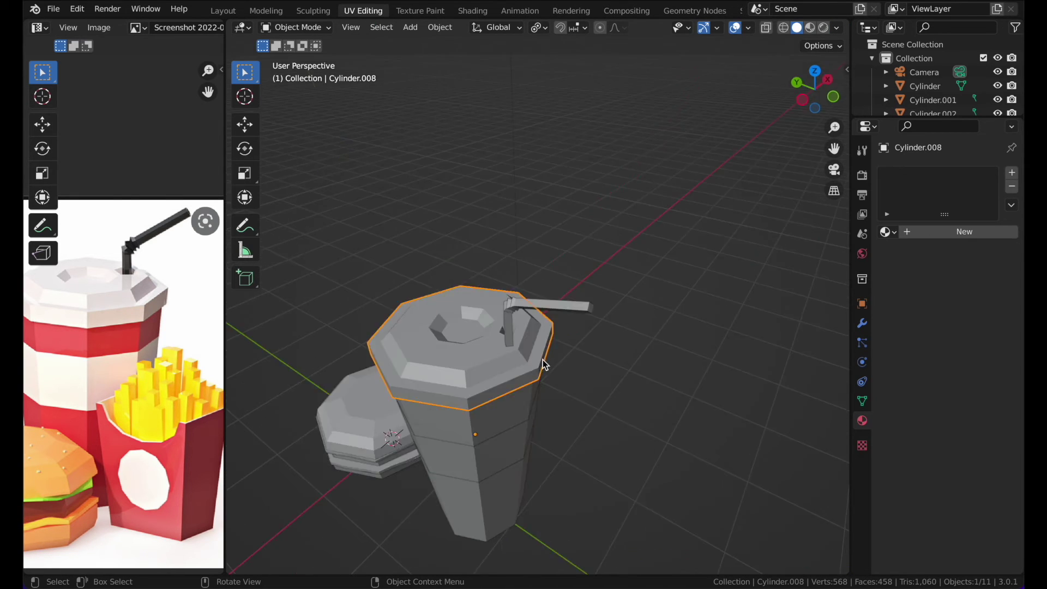
pyautogui.scroll(-5, 542, 359)
pyautogui.click(599, 277)
pyautogui.click(606, 217)
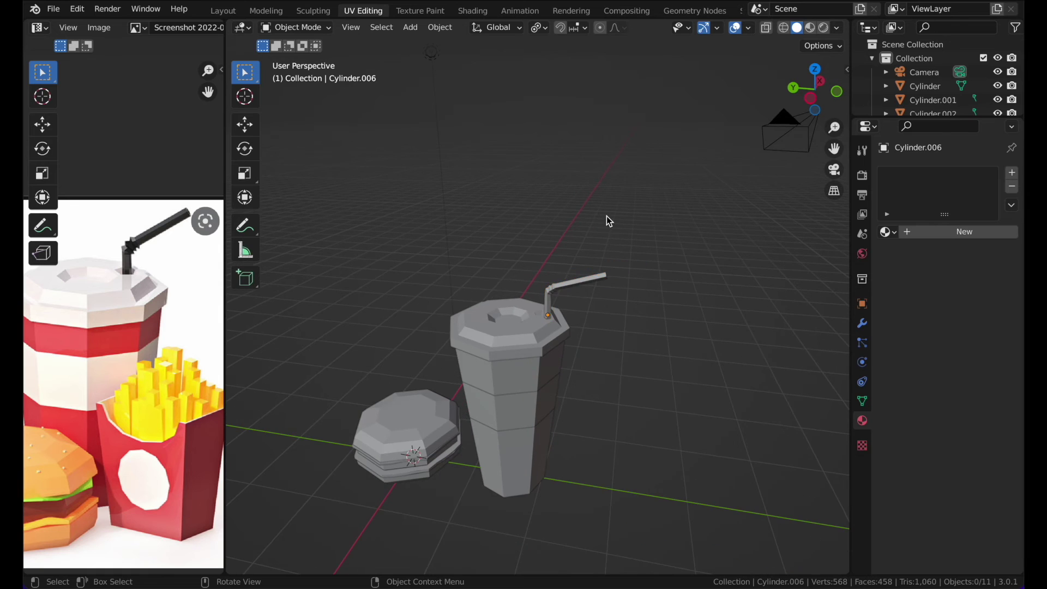
# - Examine the shape and proportions of the fries box in the reference image
pyautogui.moveTo(607, 217); pyautogui.dragTo(623, 209, button='middle')
pyautogui.hscroll(2, 93, 456)
pyautogui.scroll(-4, 93, 455)
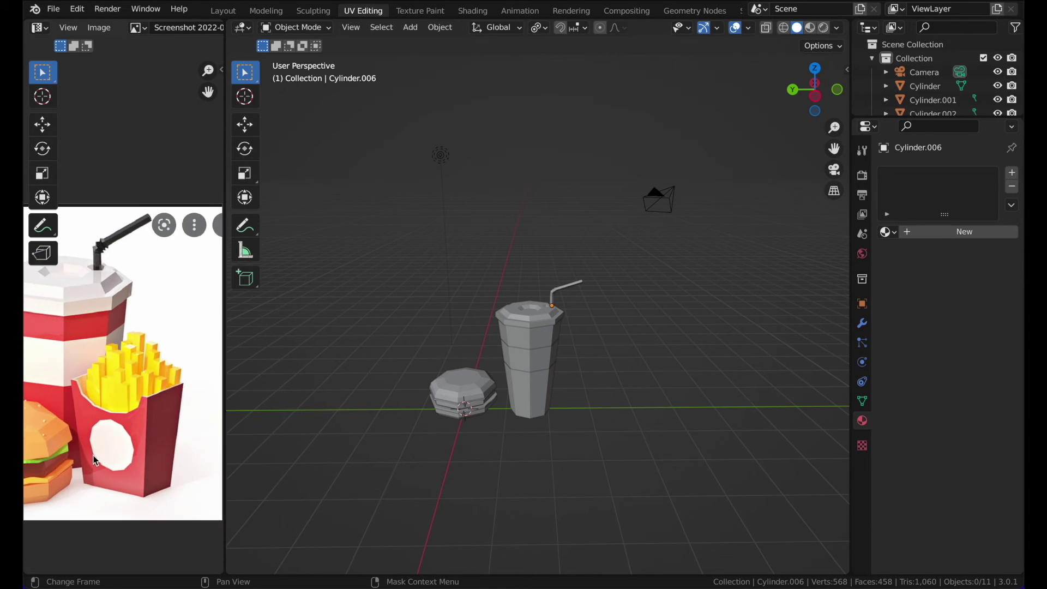
pyautogui.scroll(5, 93, 461)
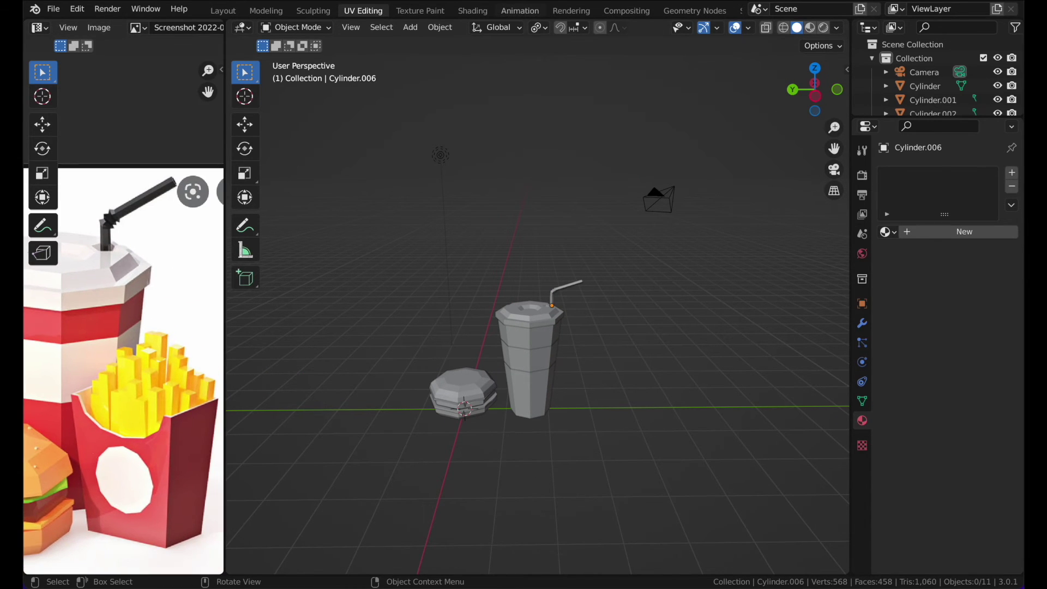
pyautogui.scroll(2, 201, 343)
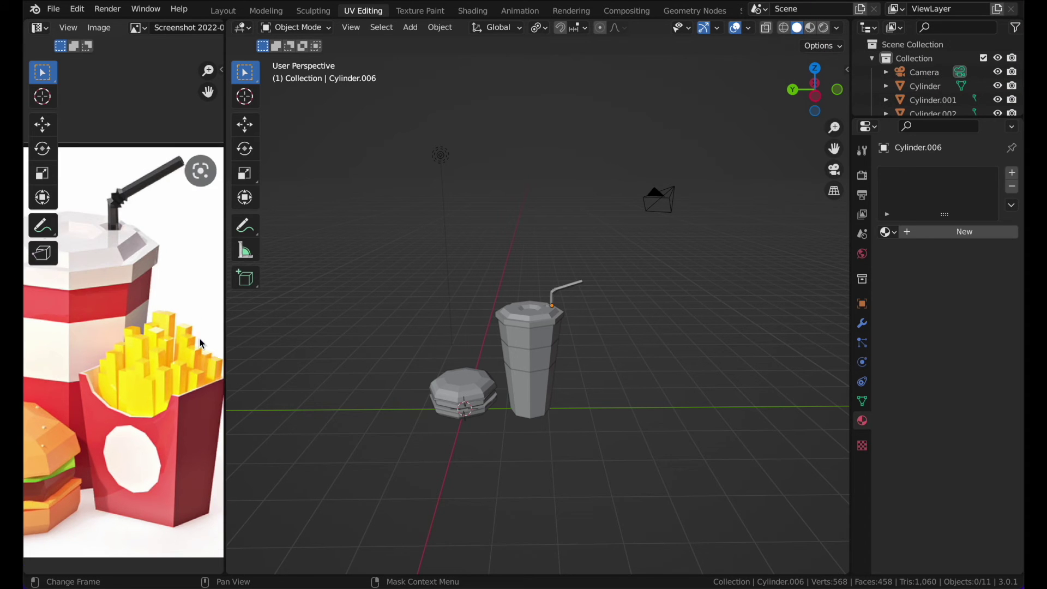
pyautogui.hscroll(2, 199, 339)
pyautogui.keyDown('shift'); pyautogui.hscroll(3, 605, 172); pyautogui.keyUp('shift')
pyautogui.scroll(-3, 604, 173)
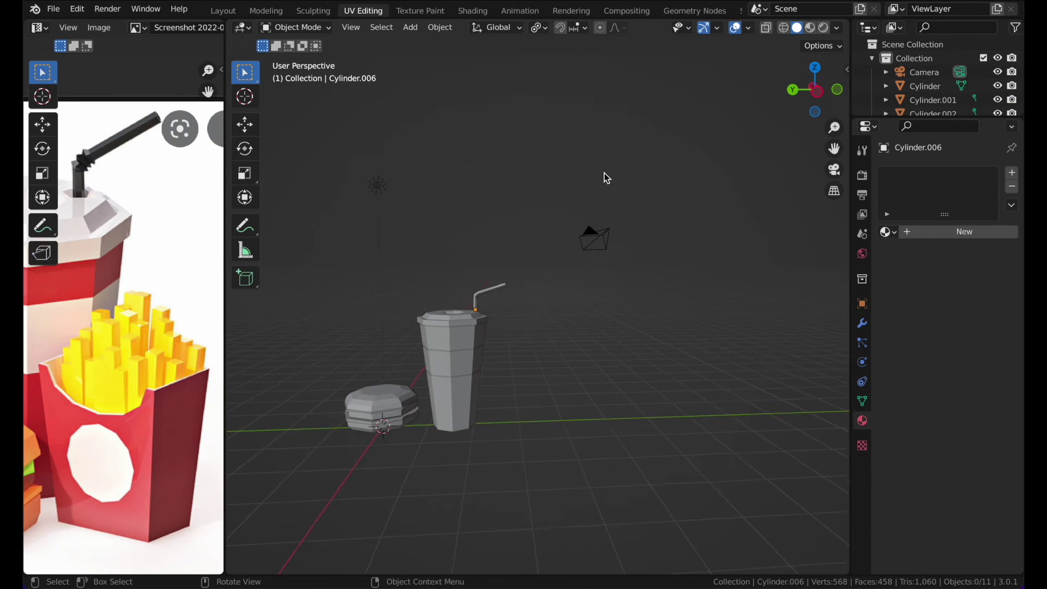
pyautogui.scroll(3, 605, 173)
pyautogui.keyDown('shift'); pyautogui.scroll(-2, 604, 173); pyautogui.keyUp('shift')
pyautogui.scroll(-3, 605, 172)
# - Add a 2 m cube and move it past the cup, about -4.3 m along Y and 1.1 m up
pyautogui.hotkey('shift', 'a')
pyautogui.moveTo(538, 220)
pyautogui.click(582, 234)
pyautogui.press('ctrl+KP_3')
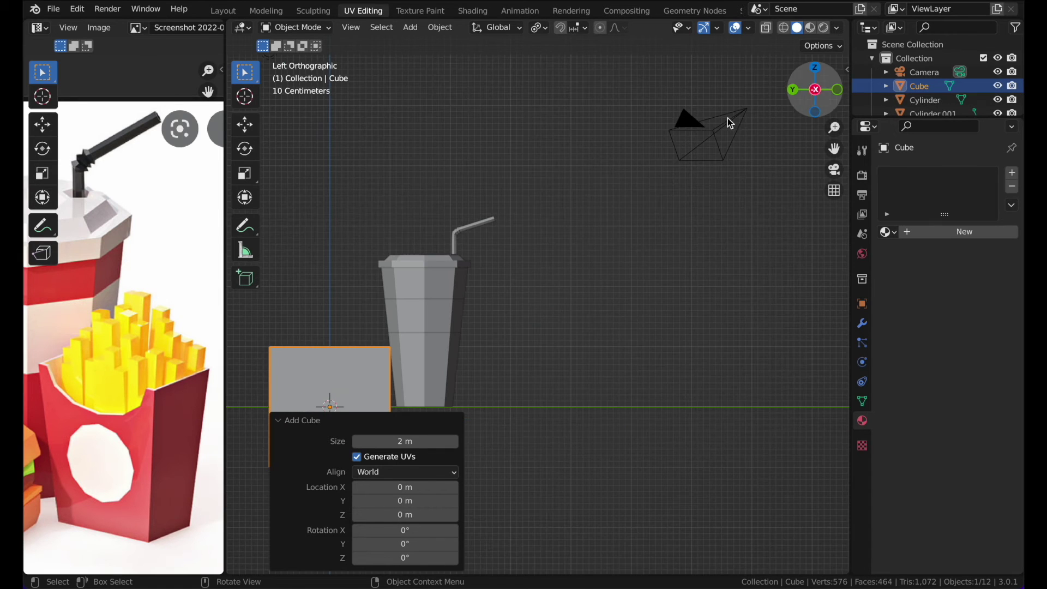
pyautogui.press('g')
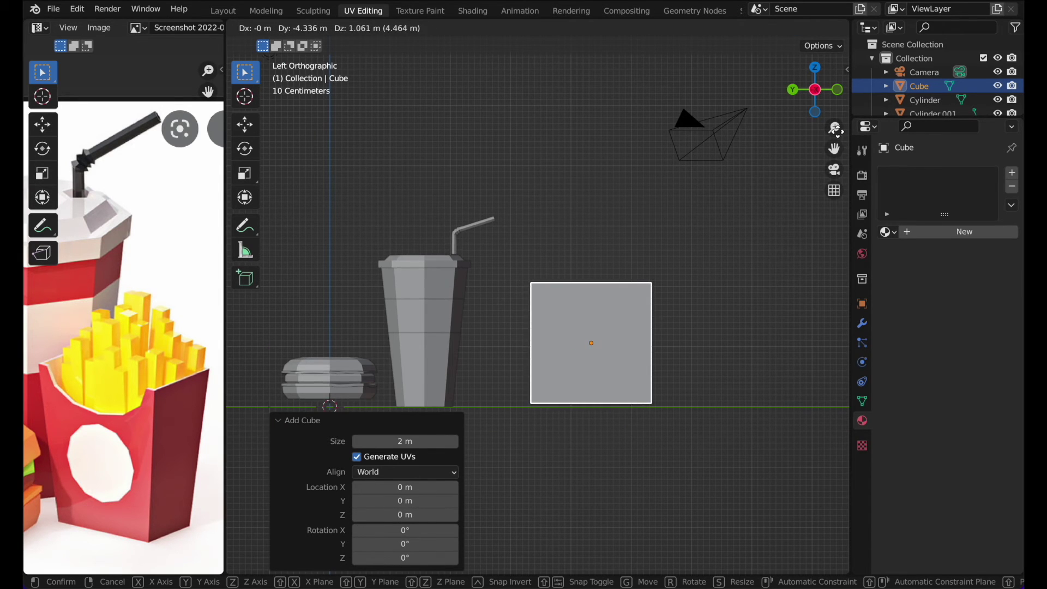
pyautogui.click(838, 135)
# - Scale the cube by 0.595 overall and 0.540 along X, and move it 0.38058 m along Y and -0.39211 m along Z
pyautogui.keyDown('shift'); pyautogui.moveTo(562, 238); pyautogui.dragTo(531, 246, button='middle'); pyautogui.keyUp('shift')
pyautogui.press('s')
pyautogui.click(644, 229)
pyautogui.moveTo(644, 229); pyautogui.dragTo(575, 256, button='middle')
pyautogui.press('s')
pyautogui.press('x')
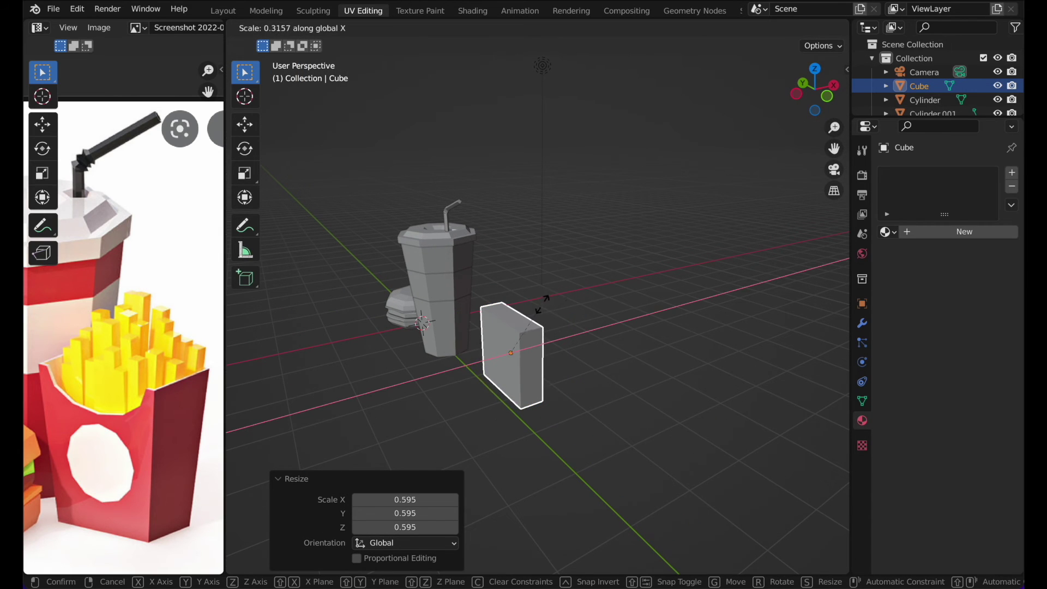
pyautogui.click(568, 277)
pyautogui.click(797, 95)
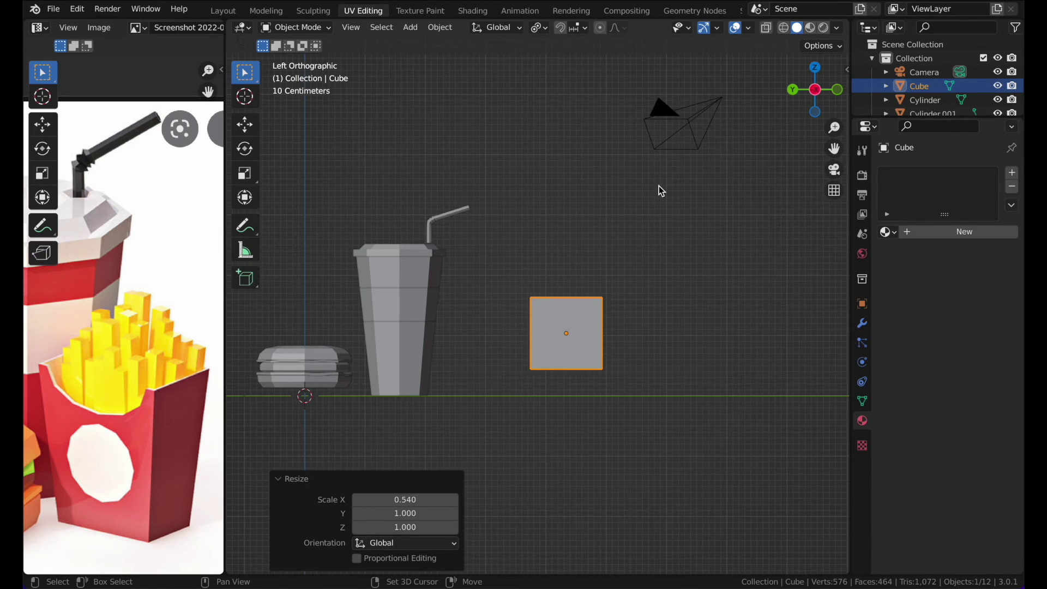
pyautogui.press('g')
pyautogui.click(636, 210)
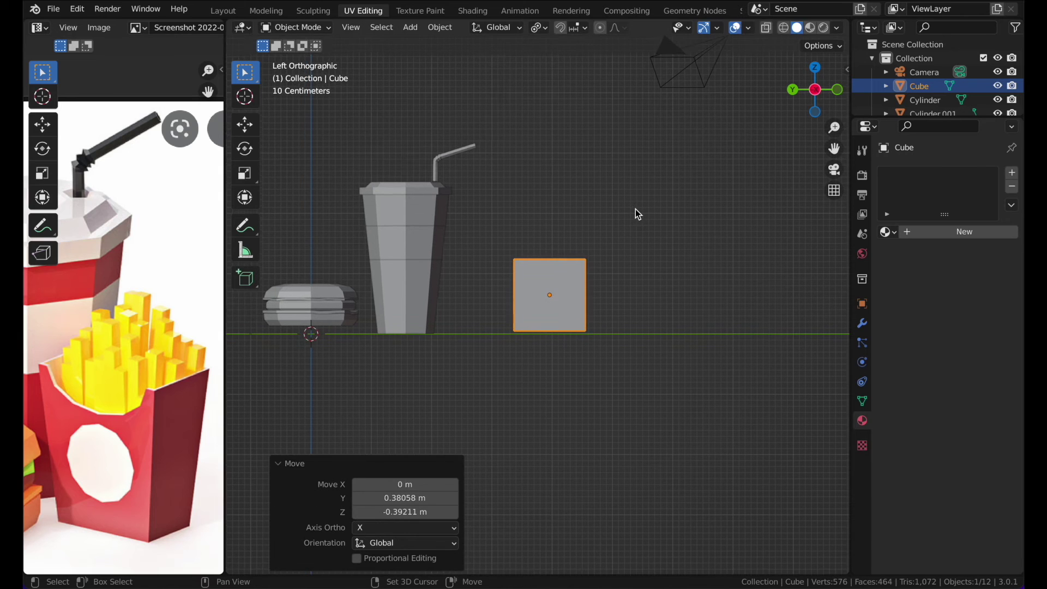
# - Scale the cube's top vertices by 1.285 along Y and raise them about 0.29 m to form a tapered box
pyautogui.press('Tab')
pyautogui.press('z')
pyautogui.click(480, 225)
pyautogui.moveTo(478, 226); pyautogui.dragTo(633, 267)
pyautogui.keyDown('shift'); pyautogui.moveTo(635, 267); pyautogui.dragTo(613, 287, button='middle'); pyautogui.keyUp('shift')
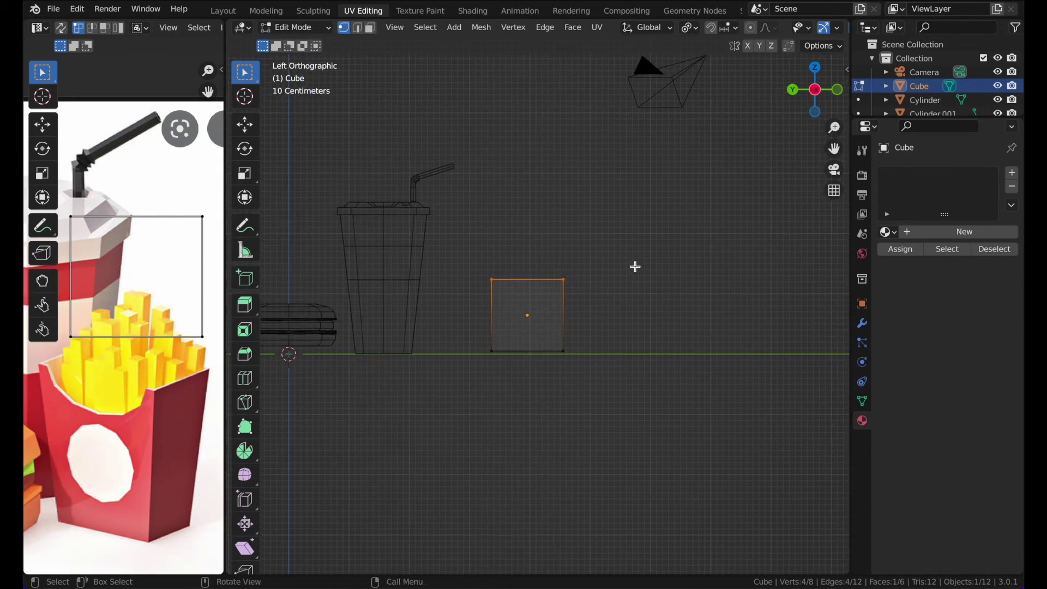
pyautogui.press('s')
pyautogui.press('y')
pyautogui.click(666, 257)
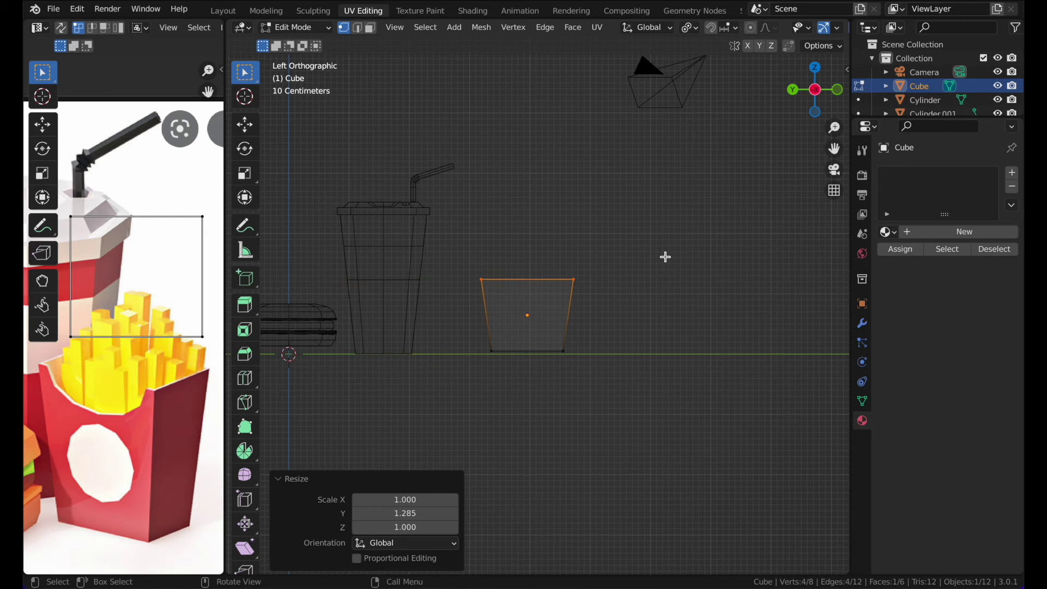
pyautogui.press('g')
pyautogui.press('z')
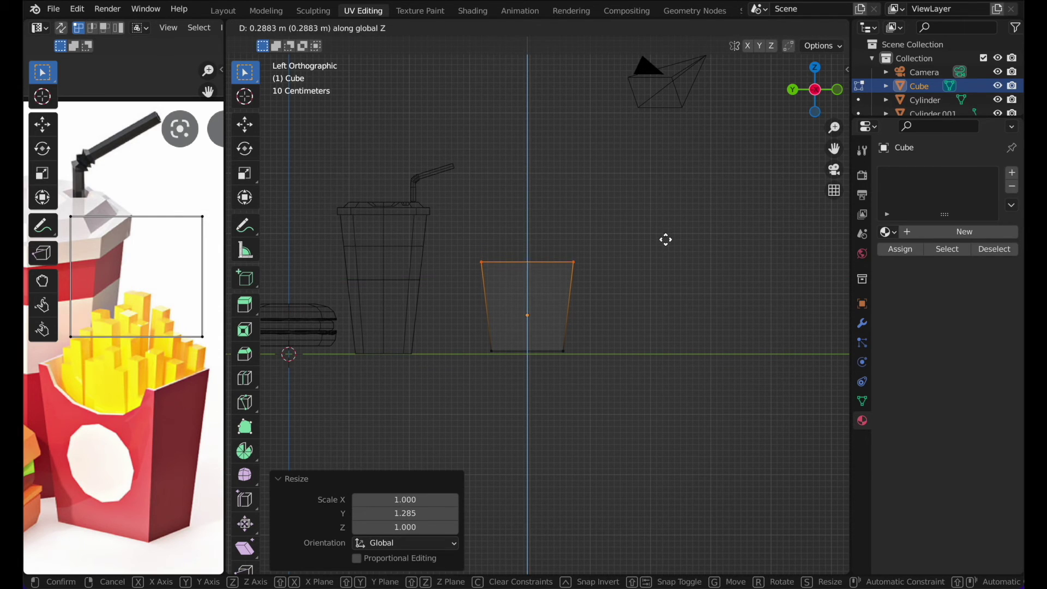
pyautogui.click(665, 240)
# - Scale the whole tapered box by 0.781 and move it closer to the cup
pyautogui.moveTo(459, 246); pyautogui.dragTo(656, 428)
pyautogui.press('s')
pyautogui.click(657, 271)
pyautogui.press('g')
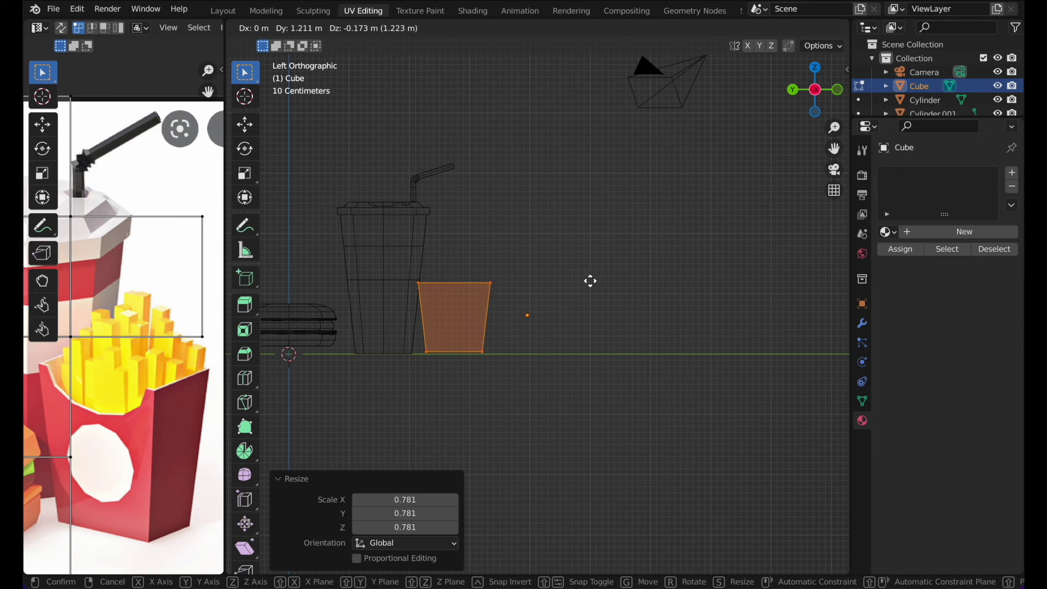
pyautogui.click(596, 271)
# - Scale the box's height by 1.201 and 0.896 along Z, and shift it vertically to rest on the ground line
pyautogui.press('s')
pyautogui.press('z')
pyautogui.click(556, 193)
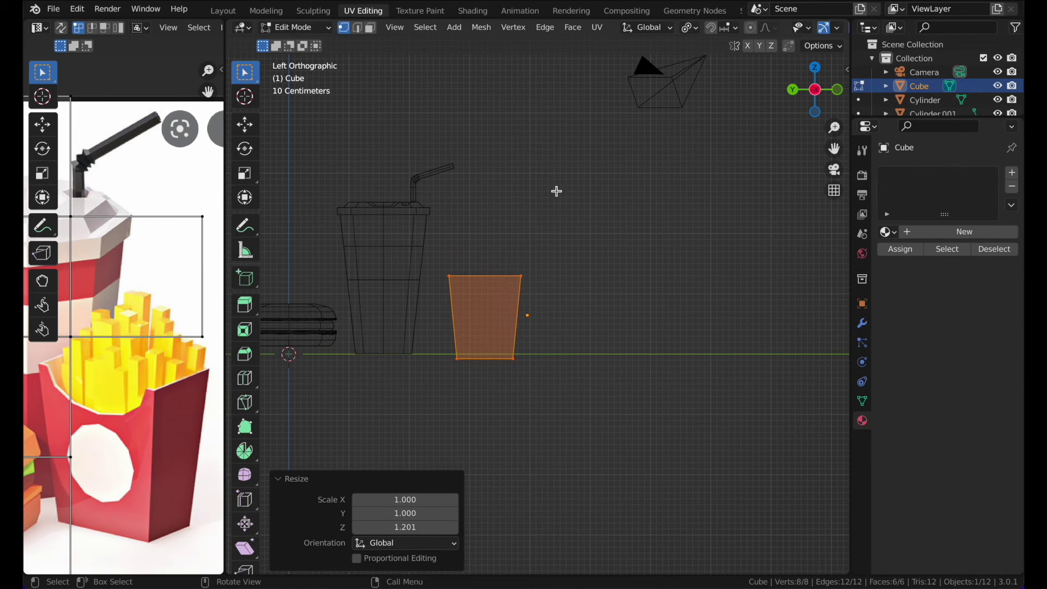
pyautogui.press('g')
pyautogui.press('z')
pyautogui.click(556, 184)
pyautogui.press('s')
pyautogui.press('z')
pyautogui.click(548, 199)
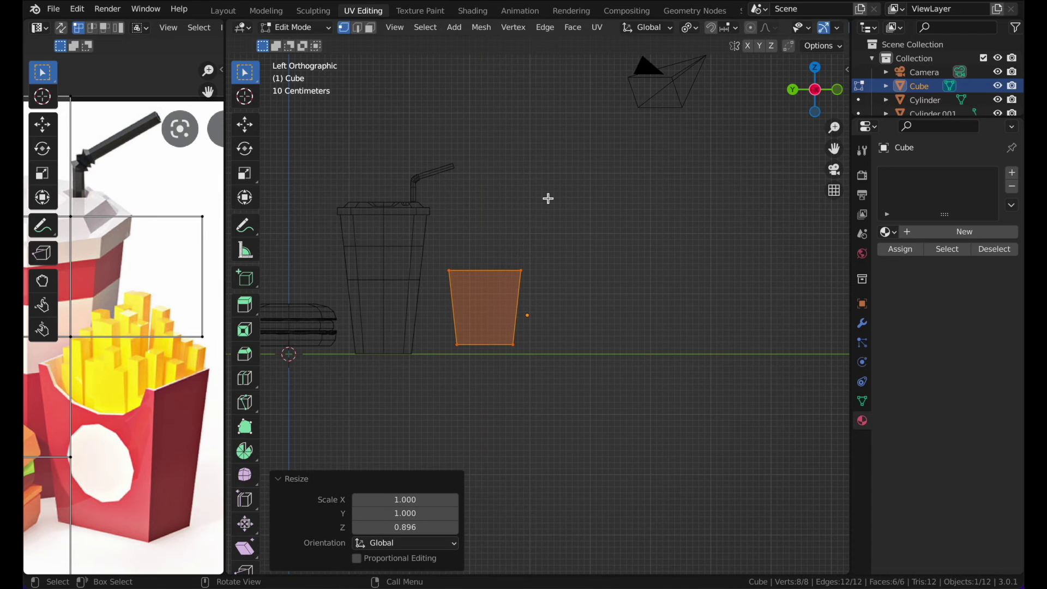
pyautogui.press('g')
pyautogui.press('z')
pyautogui.click(550, 208)
# - Widen the bottom vertices of the box slightly along Y to soften the taper
pyautogui.scroll(3, 509, 224)
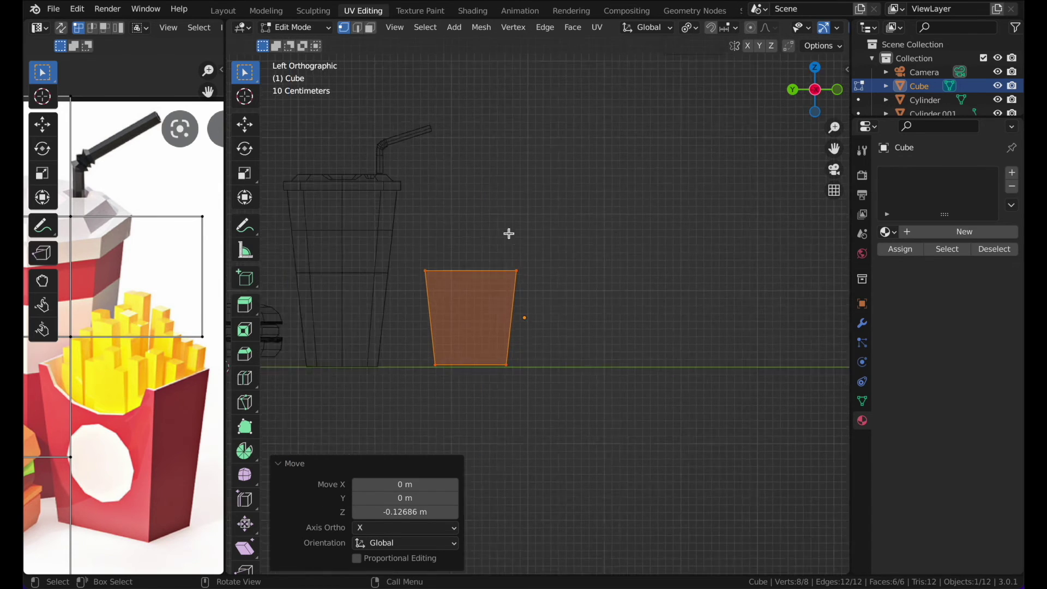
pyautogui.keyDown('shift'); pyautogui.moveTo(507, 245); pyautogui.dragTo(506, 258, button='middle'); pyautogui.keyUp('shift')
pyautogui.moveTo(455, 336); pyautogui.dragTo(657, 434)
pyautogui.press('s')
pyautogui.press('y')
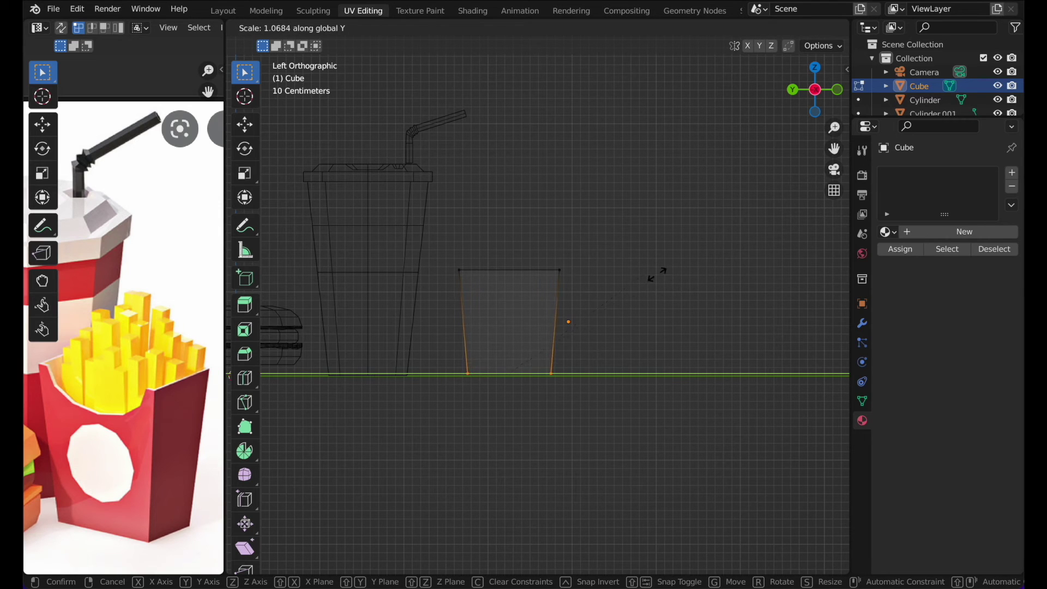
pyautogui.click(645, 275)
# - Return to Object Mode in solid shading and scale the box up along X to make it deeper
pyautogui.press('Tab')
pyautogui.press('Tab')
pyautogui.keyDown('shift'); pyautogui.scroll(2, 556, 283); pyautogui.keyUp('shift')
pyautogui.scroll(2, 556, 283)
pyautogui.press('Tab')
pyautogui.press('z')
pyautogui.click(660, 211)
pyautogui.moveTo(569, 205); pyautogui.dragTo(509, 301, button='middle')
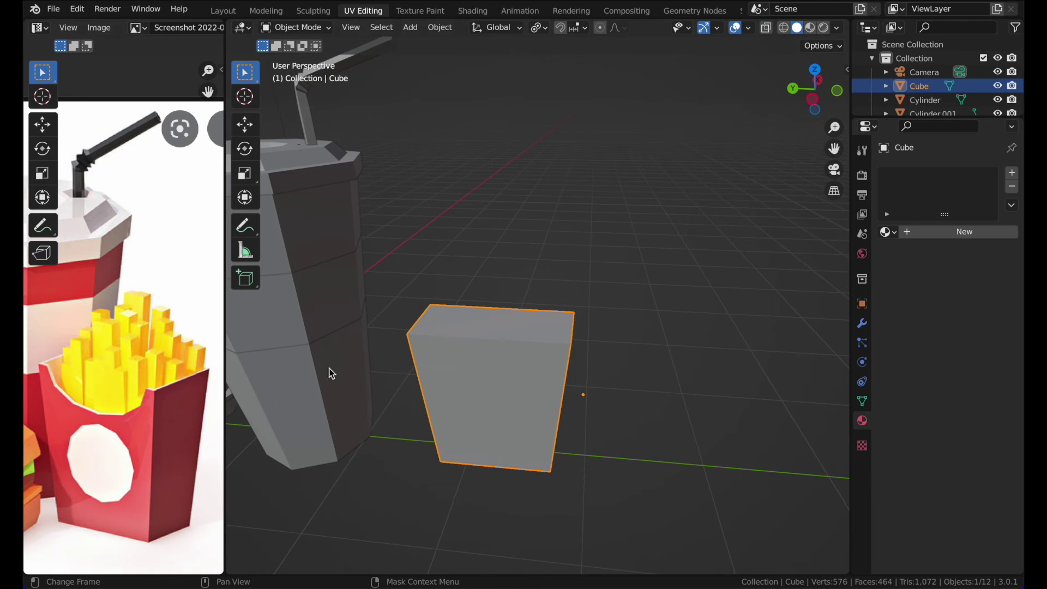
pyautogui.moveTo(332, 373); pyautogui.dragTo(523, 326, button='middle')
pyautogui.press('s')
pyautogui.press('x')
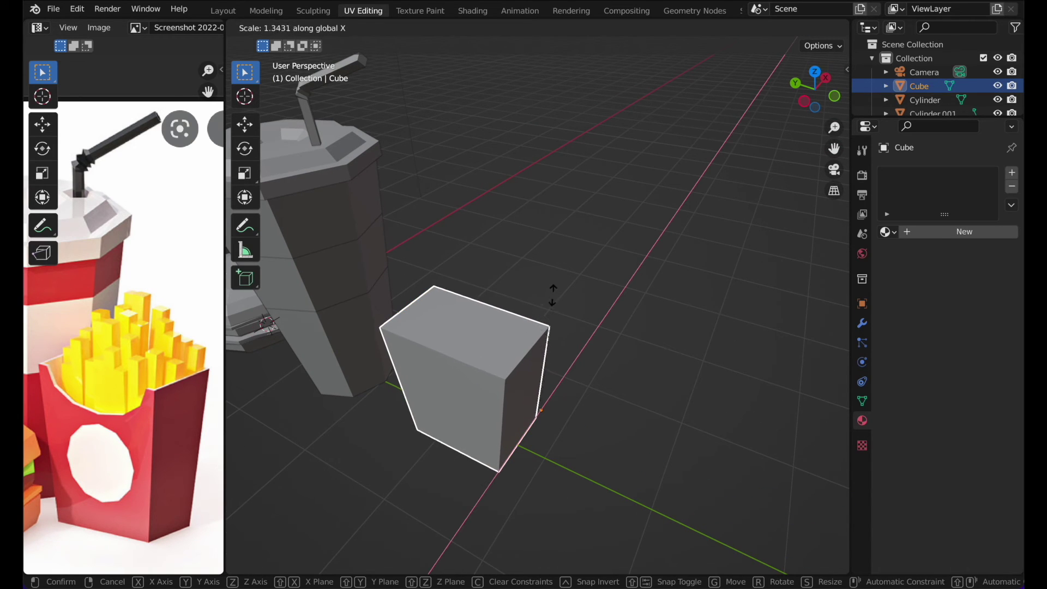
pyautogui.click(569, 282)
# - Inset the box's top face to form a thin rim, and extrude the inner face 0.70214 m down to hollow the box
pyautogui.press('Tab')
pyautogui.moveTo(423, 306); pyautogui.dragTo(465, 334, button='middle')
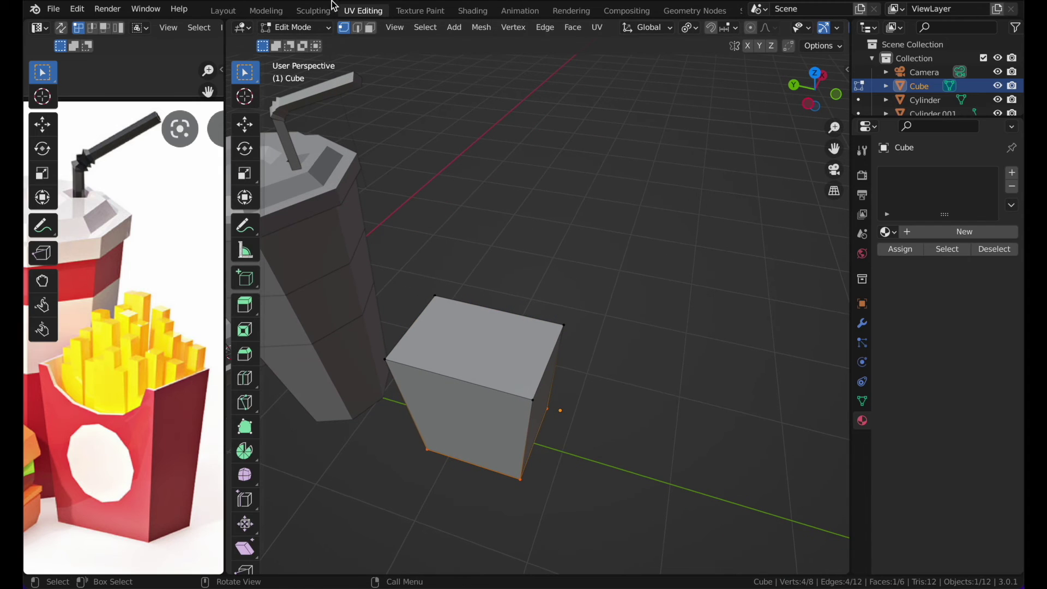
pyautogui.click(377, 29)
pyautogui.press('i')
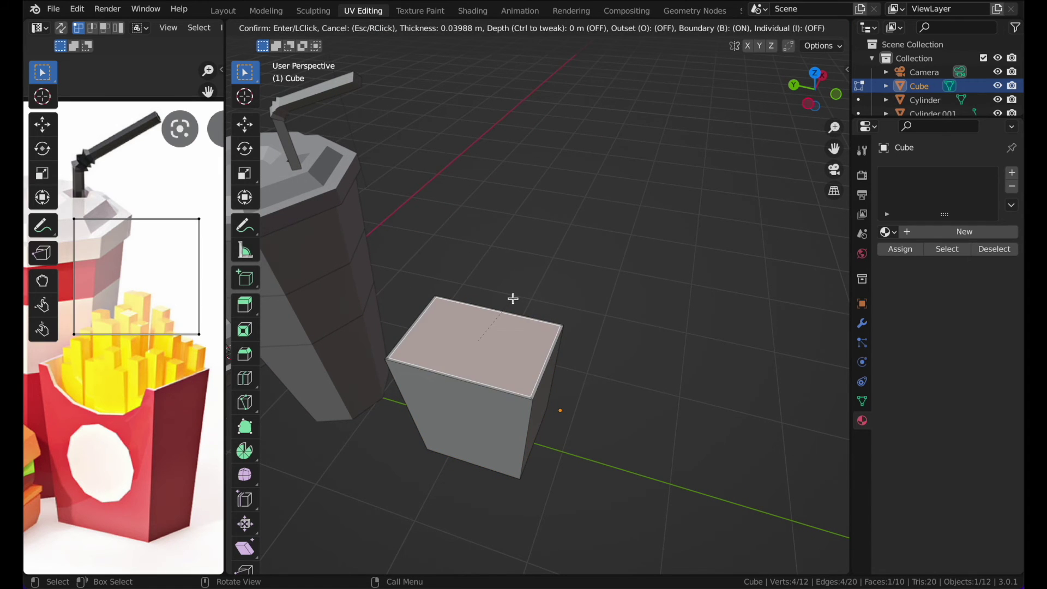
pyautogui.click(510, 299)
pyautogui.moveTo(509, 298); pyautogui.dragTo(622, 267, button='middle')
pyautogui.press('e')
pyautogui.click(596, 273)
# - Try scaling down the hollow's floor face with proportional editing on, and undo the scaling
pyautogui.press('s')
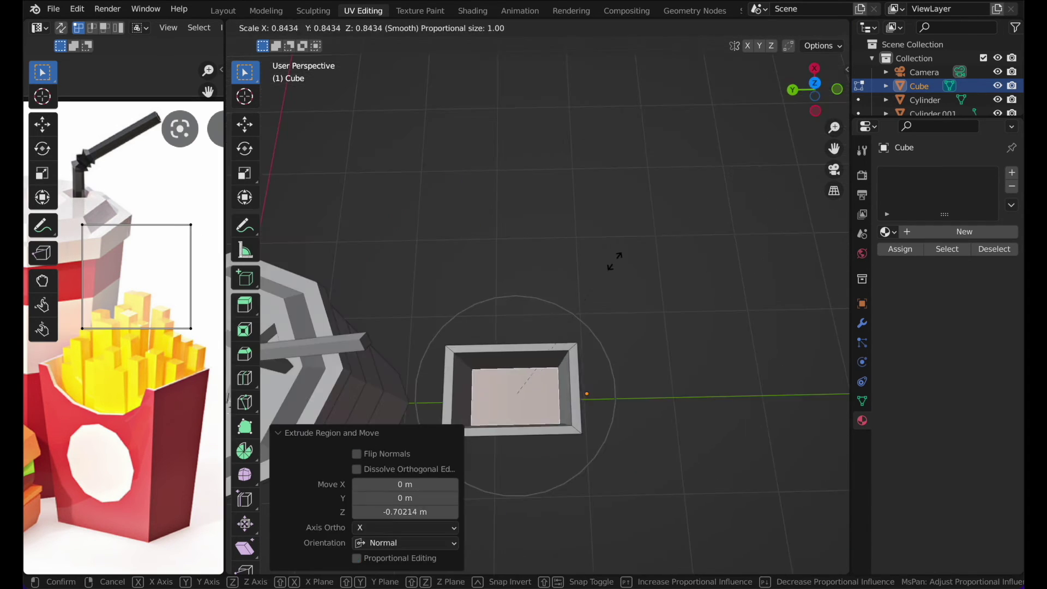
pyautogui.click(612, 267)
pyautogui.hotkey('ctrl', 'z')
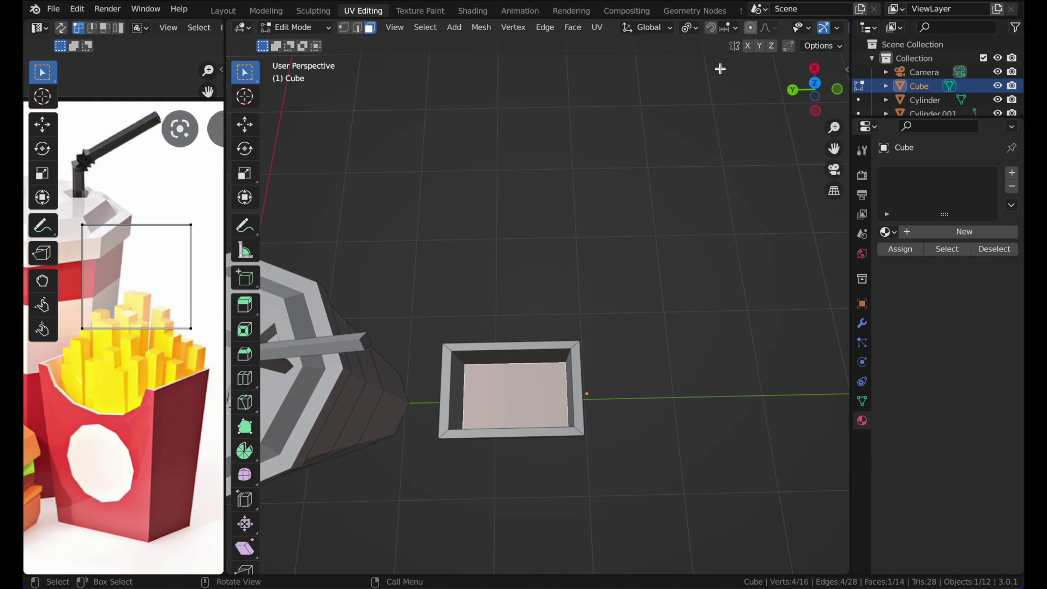
# - Scale the hollow's floor face with proportional editing off, and leave Edit Mode with the box deselected
pyautogui.press('s')
pyautogui.click(589, 250)
pyautogui.moveTo(589, 250); pyautogui.dragTo(590, 252, button='middle')
pyautogui.press('Tab')
pyautogui.click(712, 168)
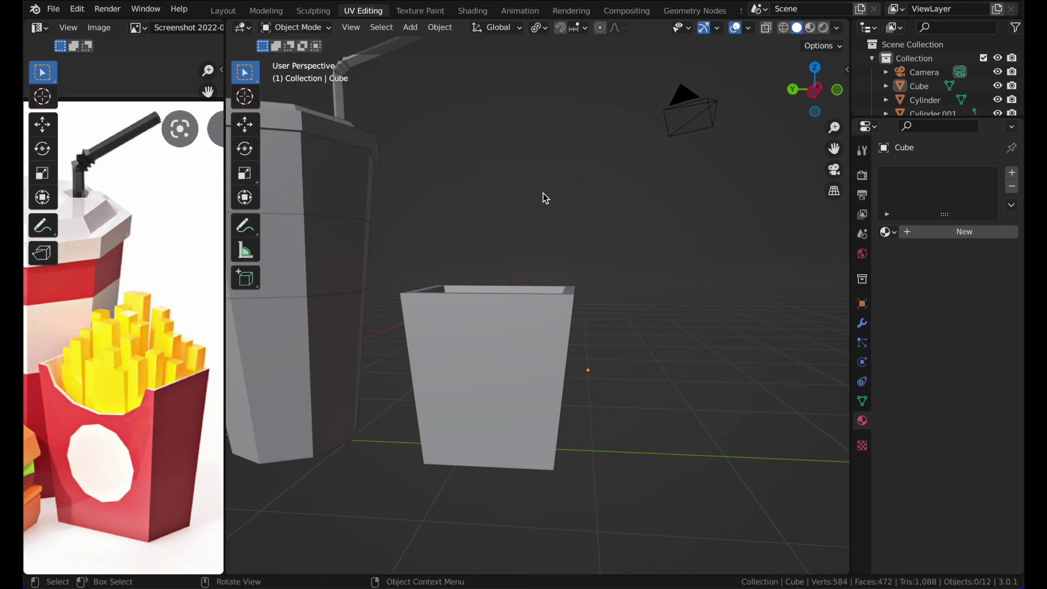
# - Add a mesh cylinder with 12 vertices as the cutter for the fries box
pyautogui.hotkey('shift', 'a')
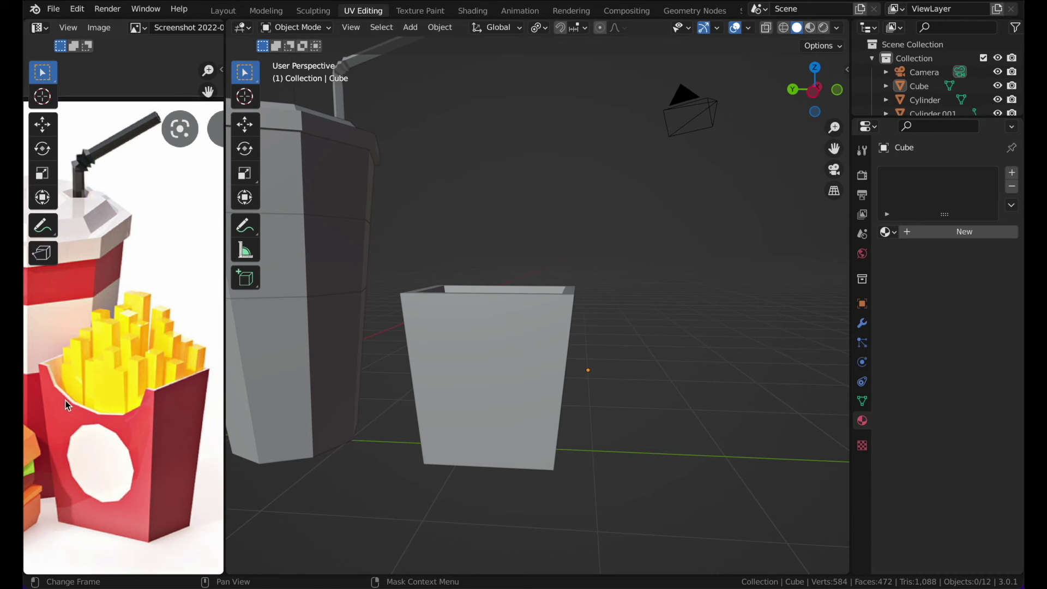
pyautogui.hotkey('shift', 'a')
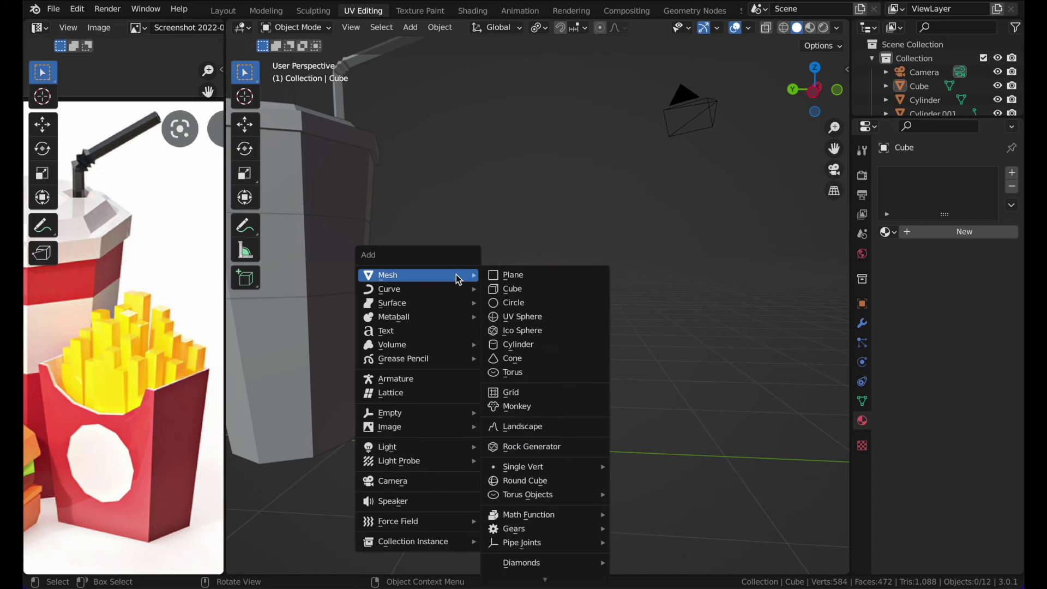
pyautogui.click(509, 341)
pyautogui.click(392, 395)
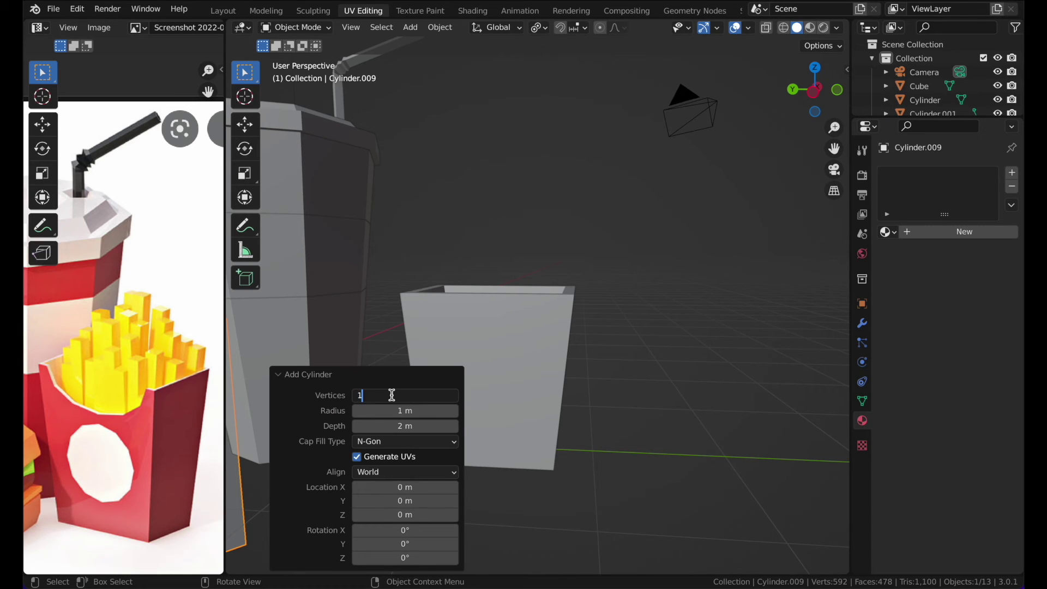
pyautogui.write('12')
pyautogui.press('Return')
pyautogui.click(444, 251)
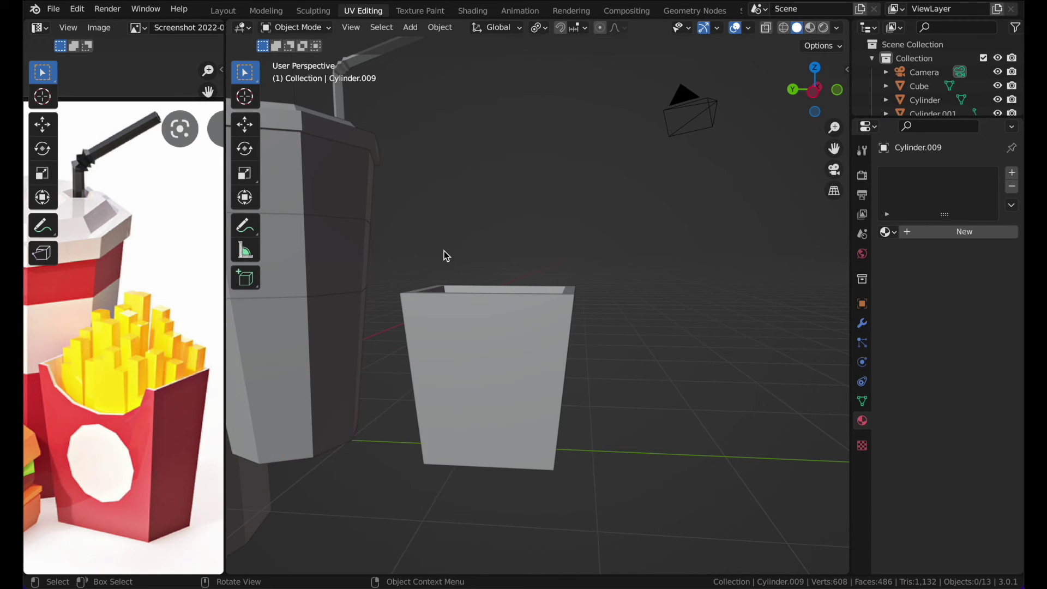
# - Rotate the new cylinder 90° about the X axis and 90° about the Z axis
pyautogui.scroll(-4, 444, 250)
pyautogui.click(386, 341)
pyautogui.write('rx')
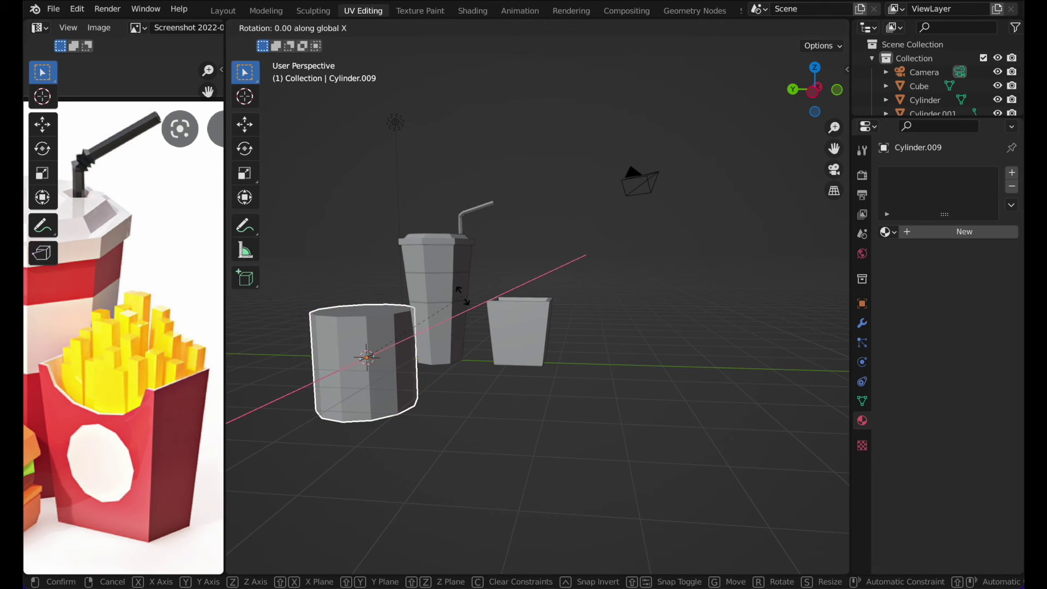
pyautogui.write('90')
pyautogui.press('Return')
pyautogui.write('rz90')
pyautogui.press('Return')
# - Move the cylinder -3.35 m in Y and 1.9356 m in Z to above the fries box, and scale it by 0.392
pyautogui.press('ctrl+KP_3')
pyautogui.press('g')
pyautogui.click(716, 111)
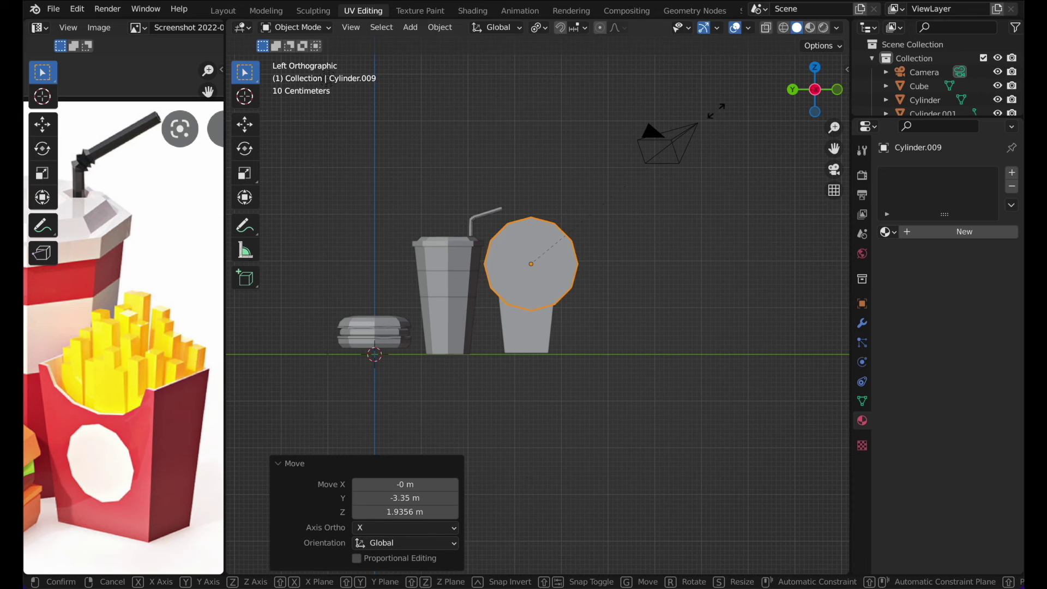
pyautogui.click(607, 208)
pyautogui.press('KP_8')
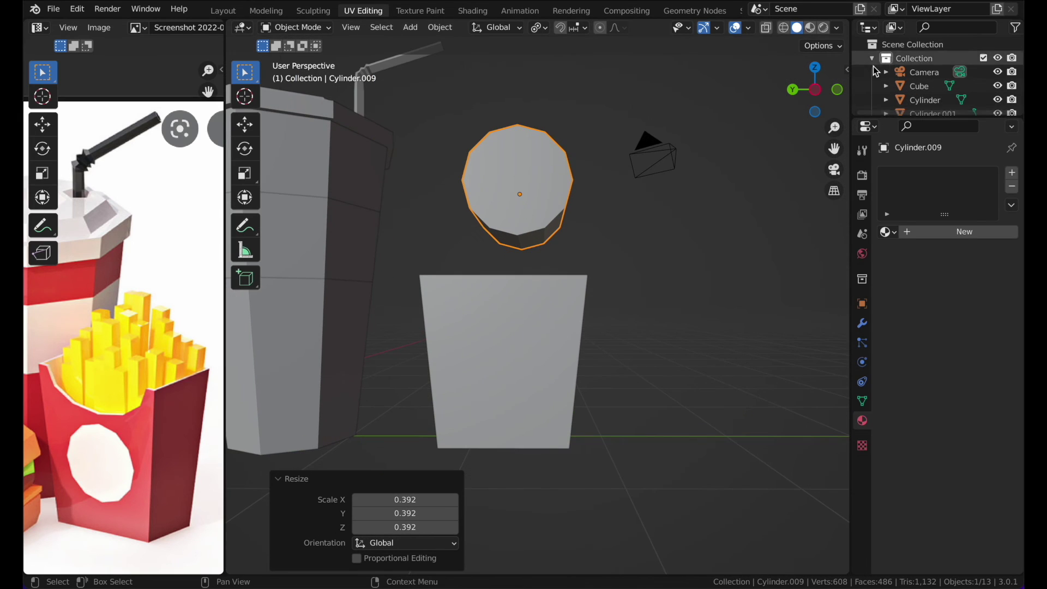
# - From the left orthographic view, centre the cylinder over the box's top edge and scale it by 1.340 to nearly the box's width
pyautogui.click(815, 91)
pyautogui.click(815, 91)
pyautogui.click(815, 91)
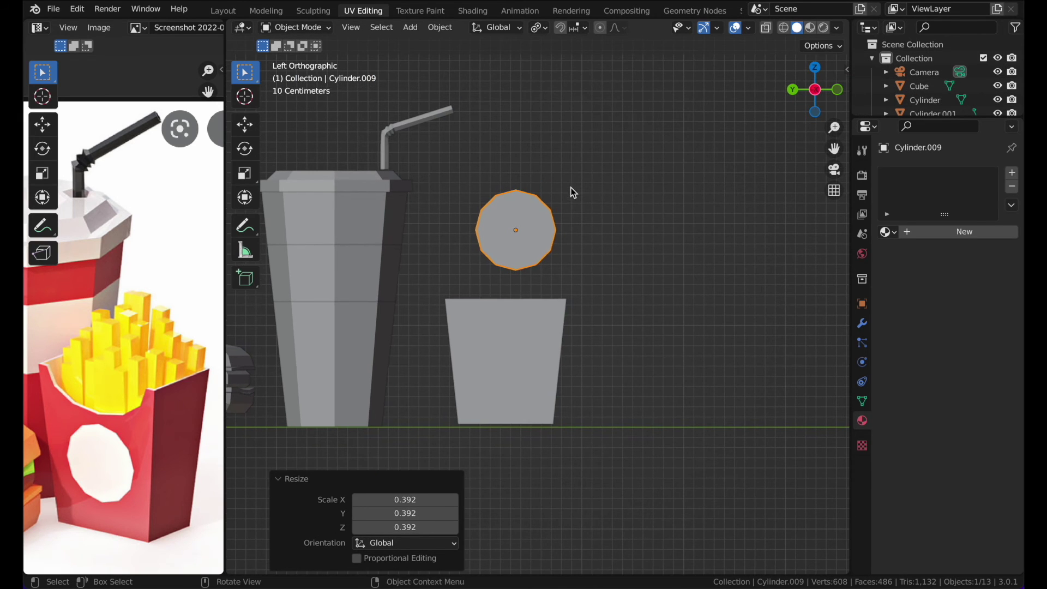
pyautogui.press('g')
pyautogui.click(561, 247)
pyautogui.press('s')
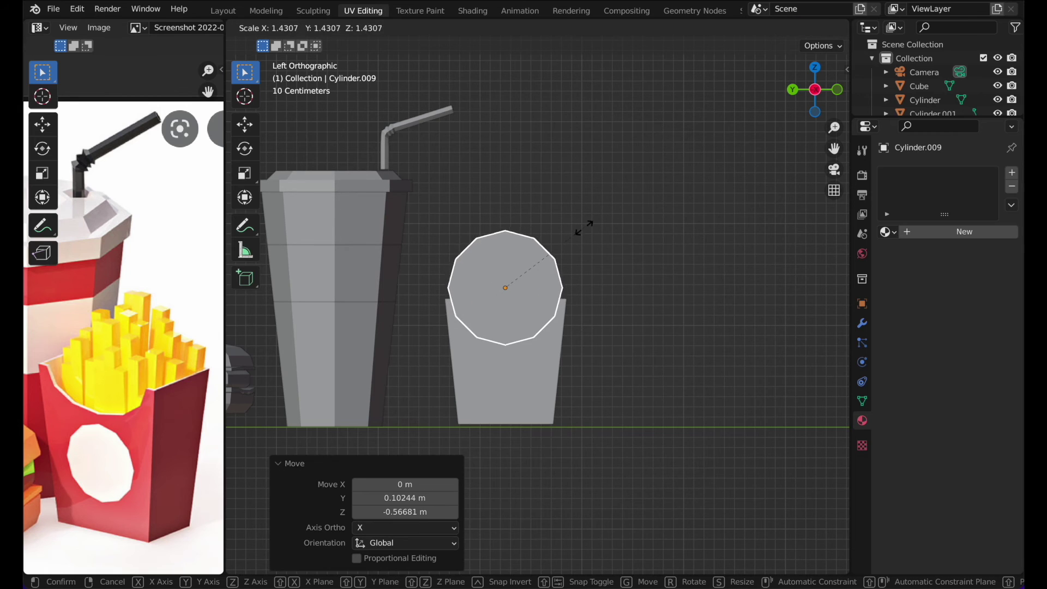
pyautogui.click(575, 232)
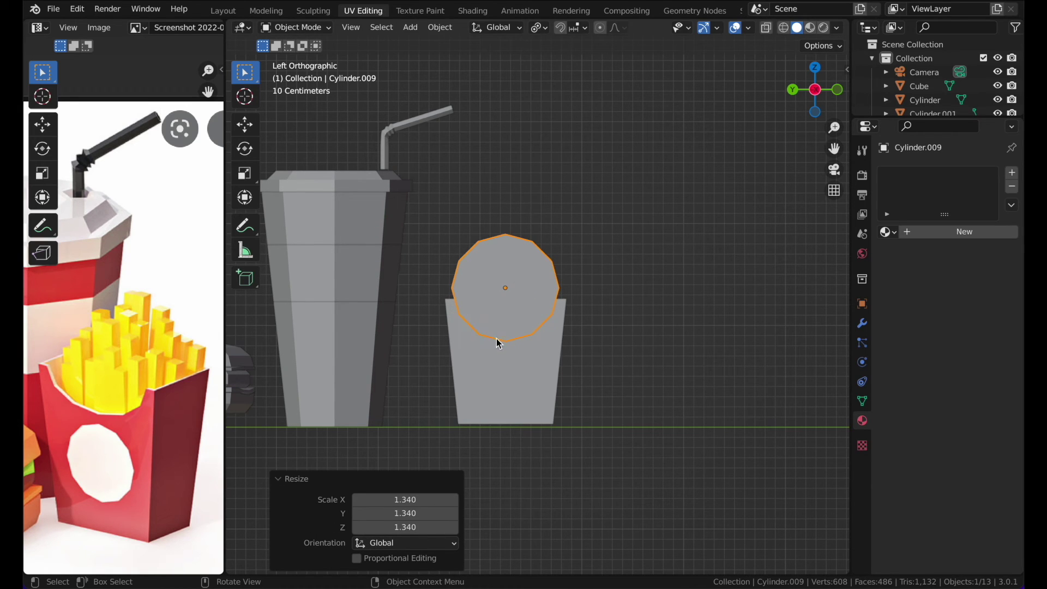
pyautogui.press('g')
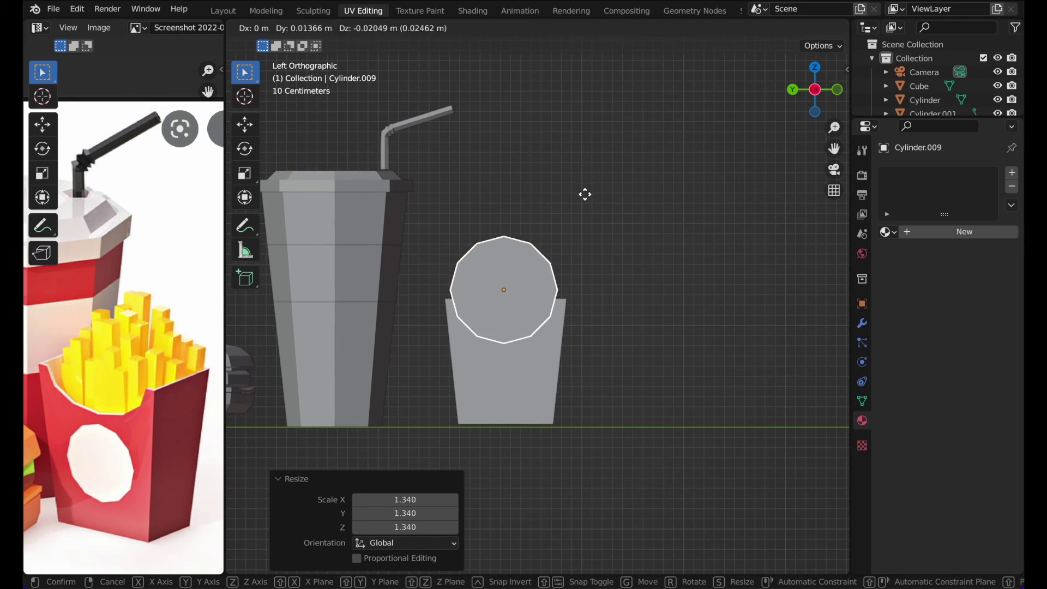
pyautogui.click(585, 195)
pyautogui.click(585, 196)
# - Add a Boolean modifier set to Difference on the fries box, with the 12-sided cylinder as the cutting object
pyautogui.click(571, 303)
pyautogui.moveTo(581, 231); pyautogui.dragTo(516, 188, button='middle')
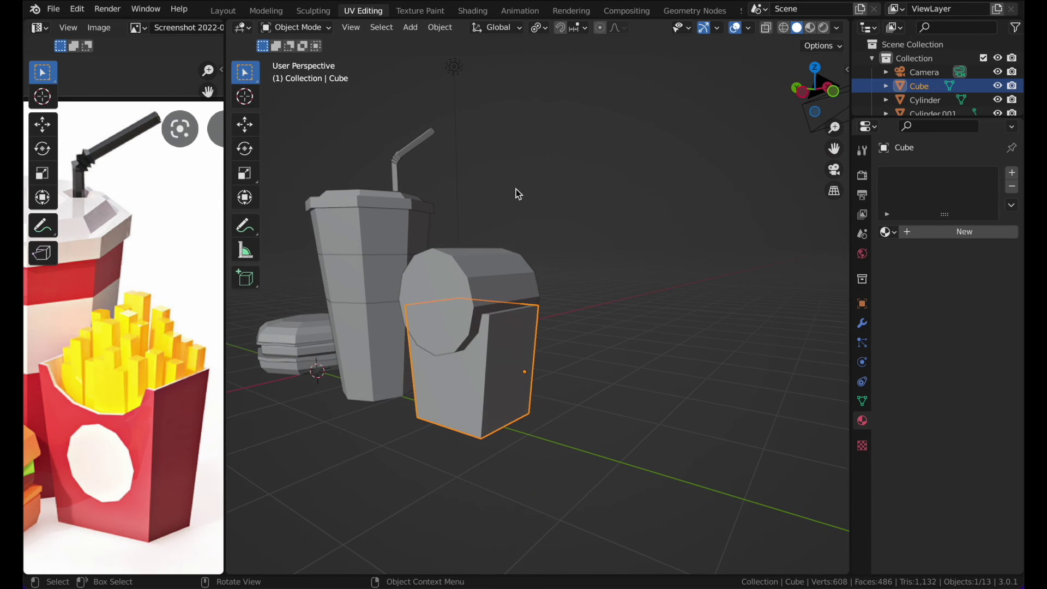
pyautogui.moveTo(491, 369); pyautogui.dragTo(645, 336, button='middle')
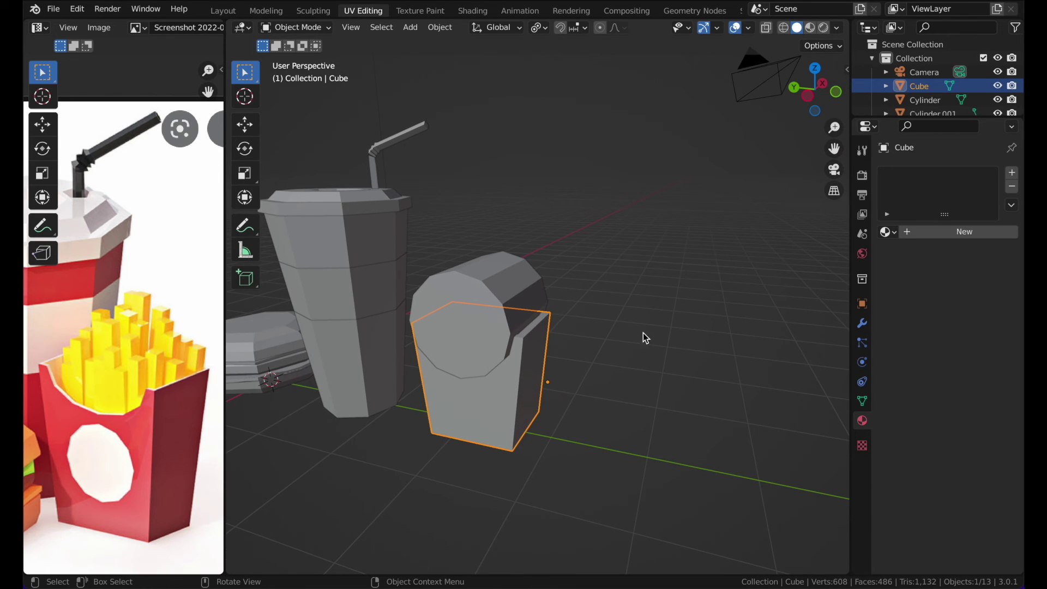
pyautogui.click(865, 327)
pyautogui.click(914, 173)
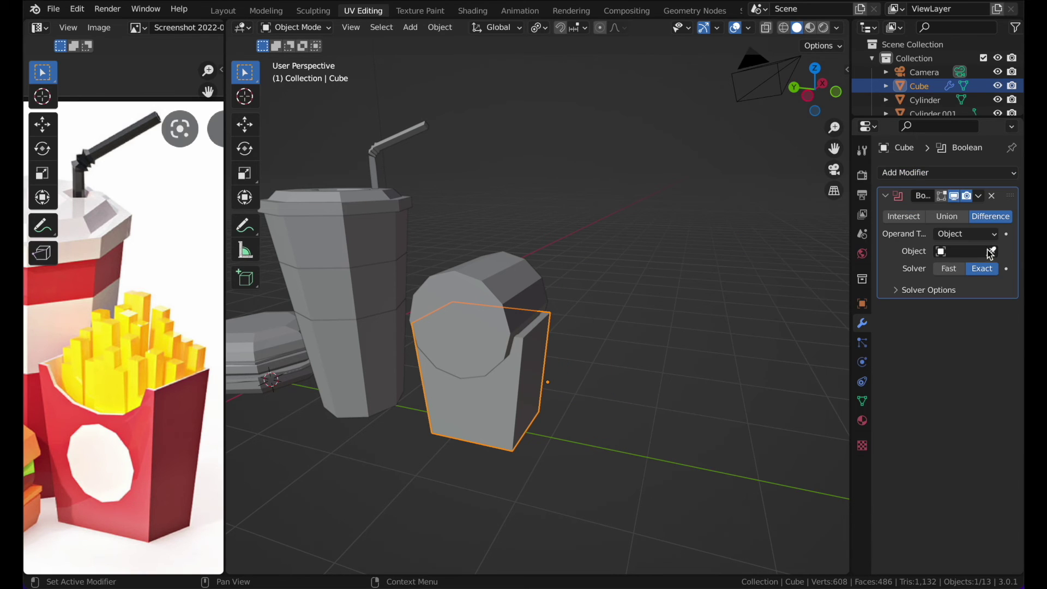
pyautogui.click(991, 252)
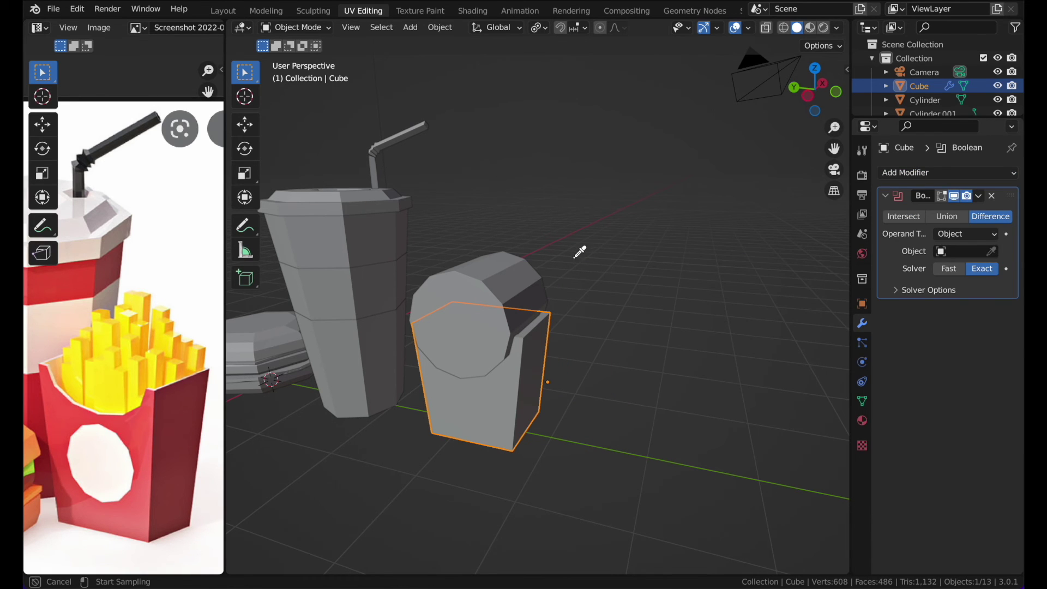
pyautogui.click(528, 276)
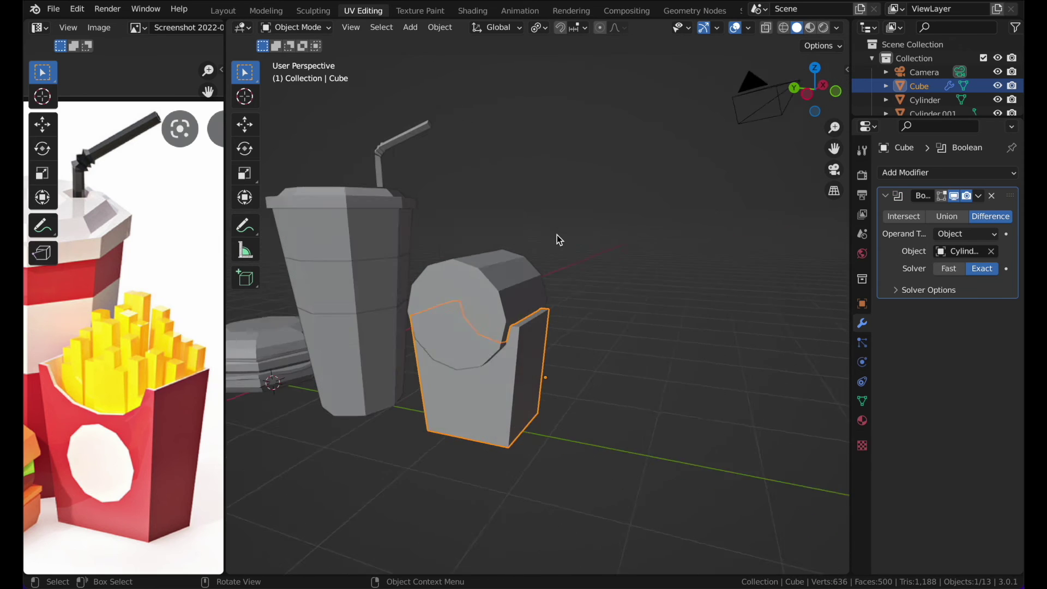
# - Apply the fries box's Boolean modifier and delete the cutter cylinder
pyautogui.click(980, 198)
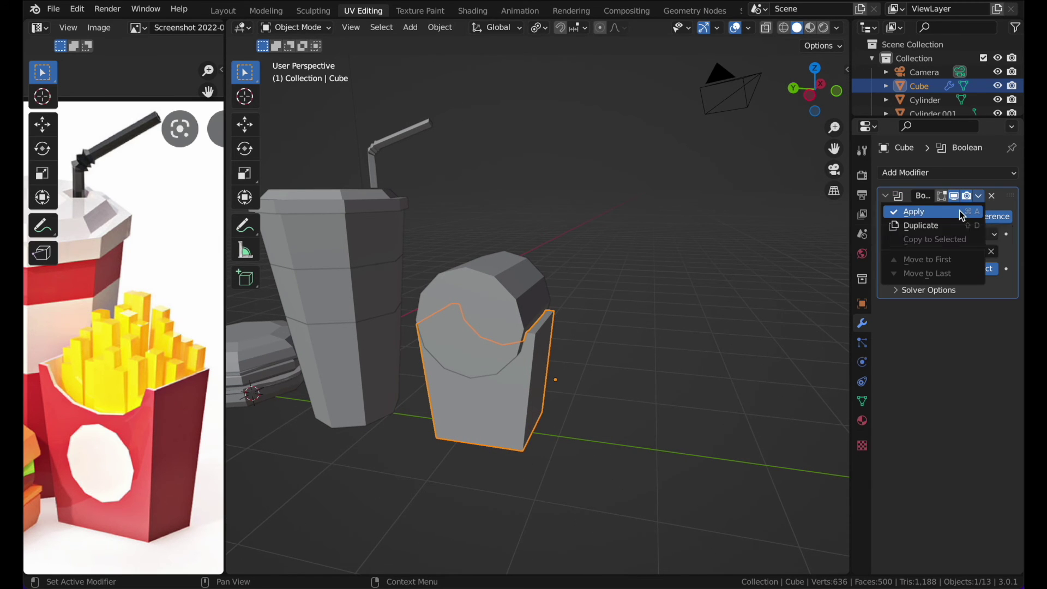
pyautogui.click(960, 211)
pyautogui.click(593, 201)
pyautogui.click(473, 314)
pyautogui.press('x')
pyautogui.click(489, 297)
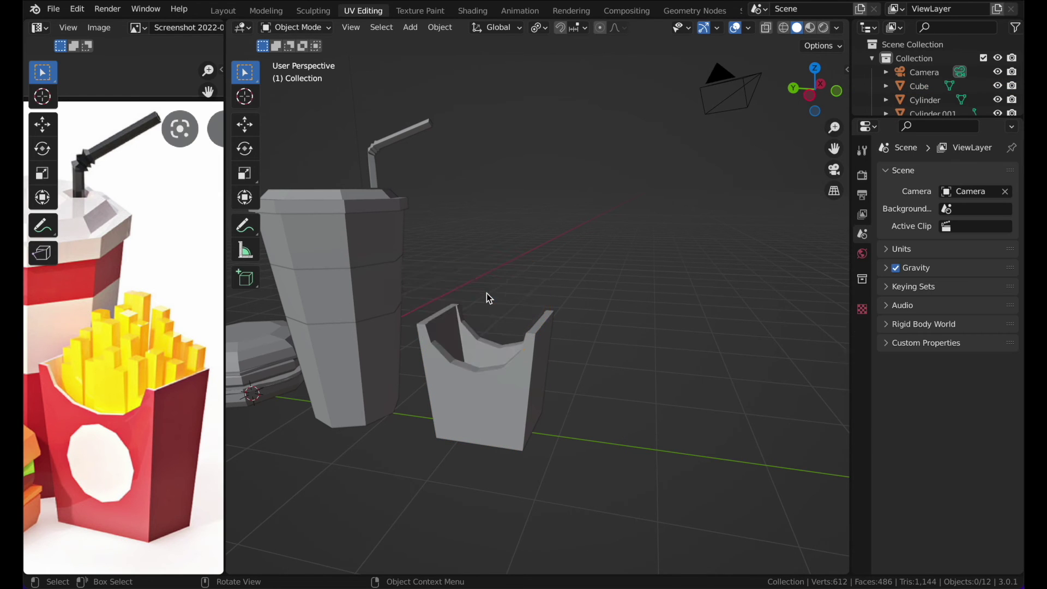
pyautogui.moveTo(486, 292); pyautogui.dragTo(509, 367, button='middle')
pyautogui.click(510, 367)
pyautogui.moveTo(540, 210); pyautogui.dragTo(537, 206, button='middle')
pyautogui.press('Tab')
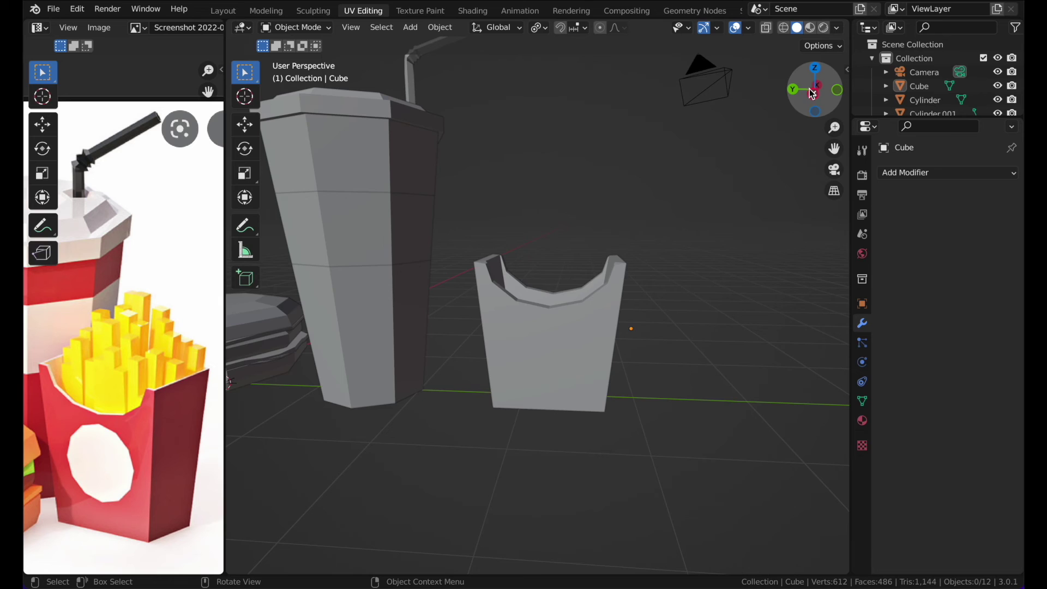
# - In the left orthographic view, add a cube, move it above the fries box, and shrink it to a small block
pyautogui.click(813, 94)
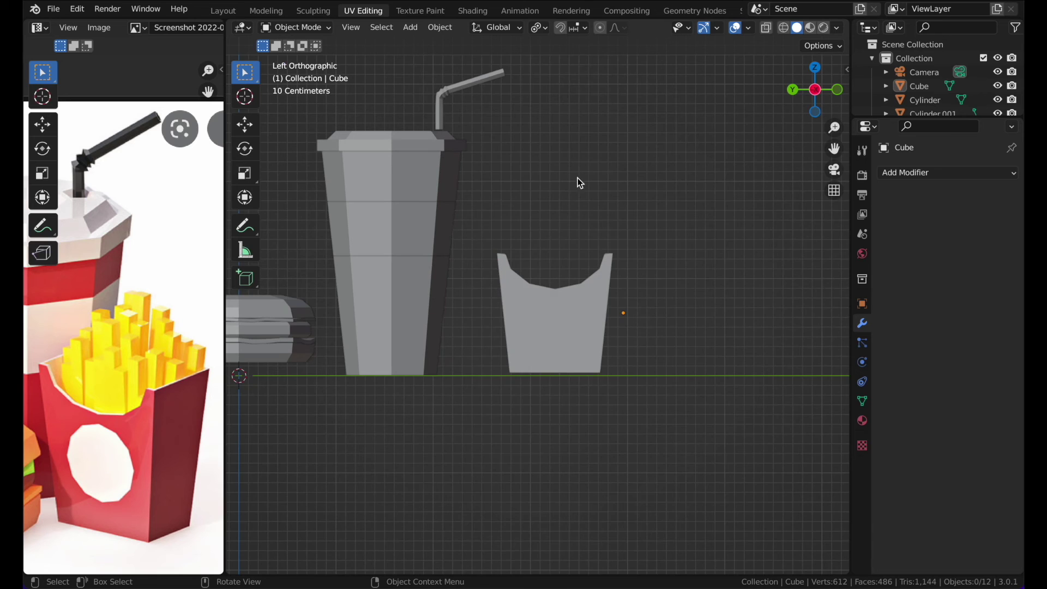
pyautogui.hotkey('shift', 'a')
pyautogui.moveTo(577, 180)
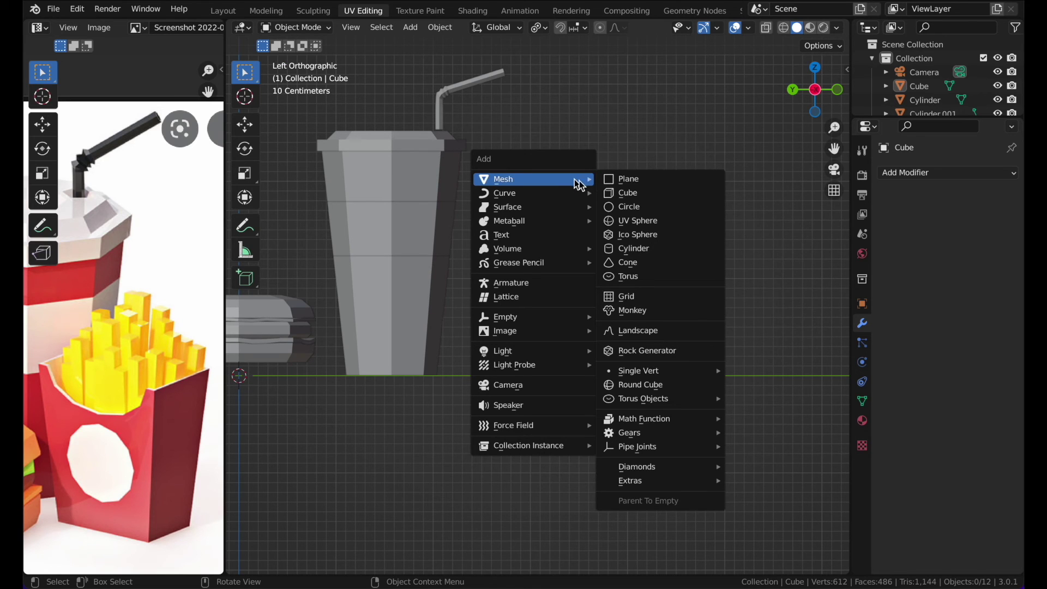
pyautogui.click(627, 193)
pyautogui.press('g')
pyautogui.click(694, 119)
pyautogui.press('s')
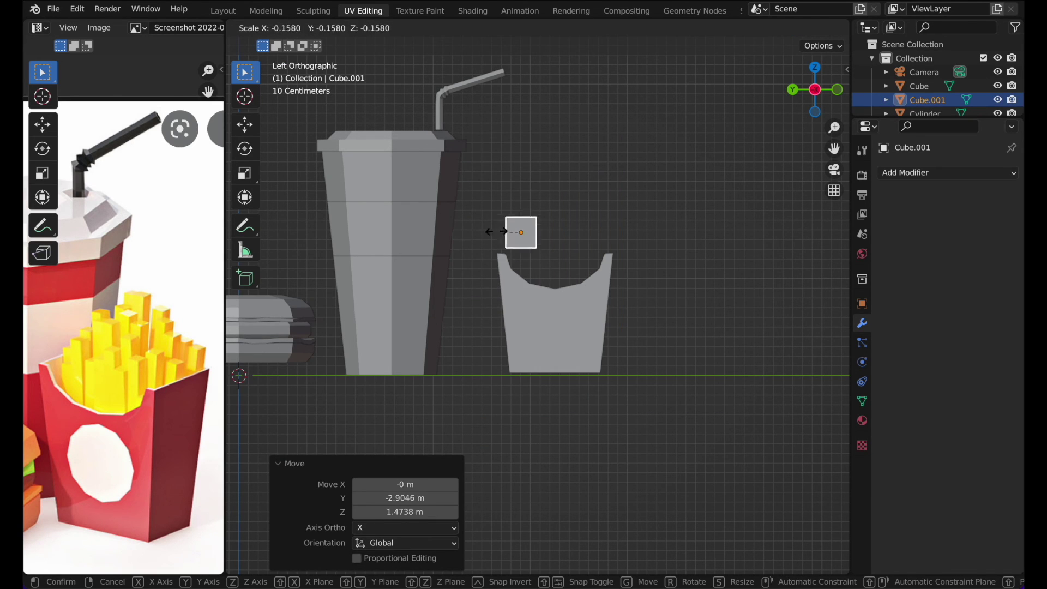
pyautogui.click(567, 201)
# - Place the small cube at the box opening and shape it into a thin fry, scaled by 0.829 and stretched about 6.9 times along Z
pyautogui.press('g')
pyautogui.click(582, 220)
pyautogui.press('s')
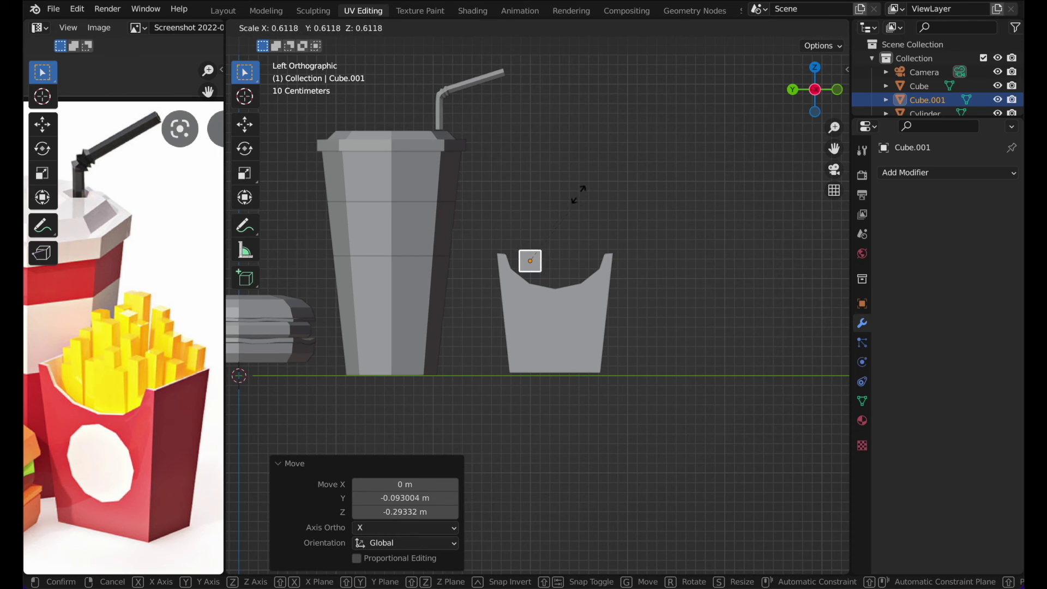
pyautogui.click(594, 174)
pyautogui.press('s')
pyautogui.press('z')
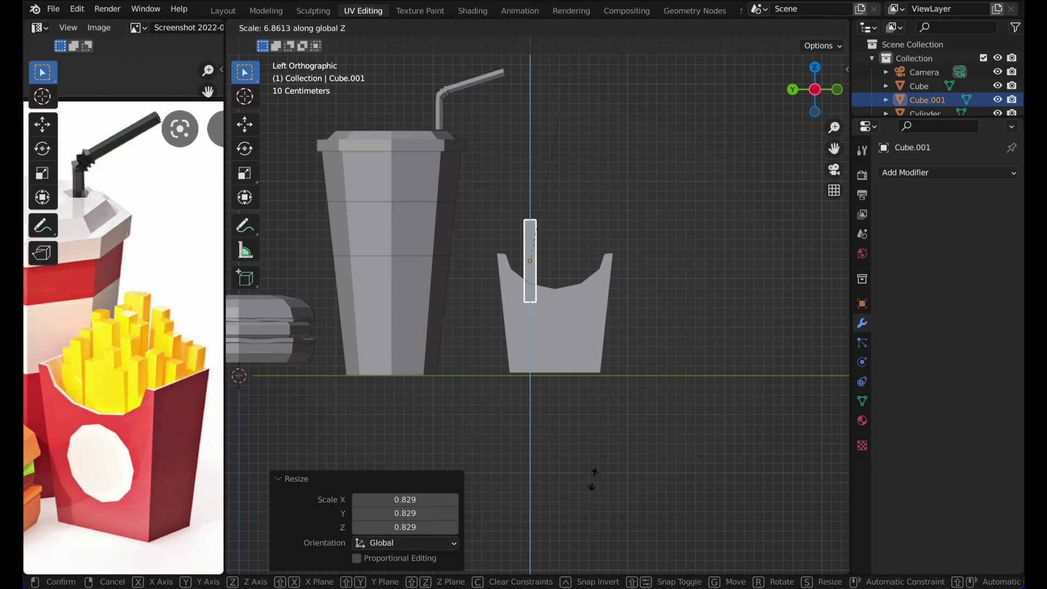
pyautogui.click(592, 489)
# - Duplicate the fry twice and place the copies across the box opening at different heights
pyautogui.hotkey('shift', 'd')
pyautogui.rightClick(578, 237)
pyautogui.press('g')
pyautogui.click(596, 272)
pyautogui.hotkey('shift', 'd')
pyautogui.rightClick(595, 270)
pyautogui.press('g')
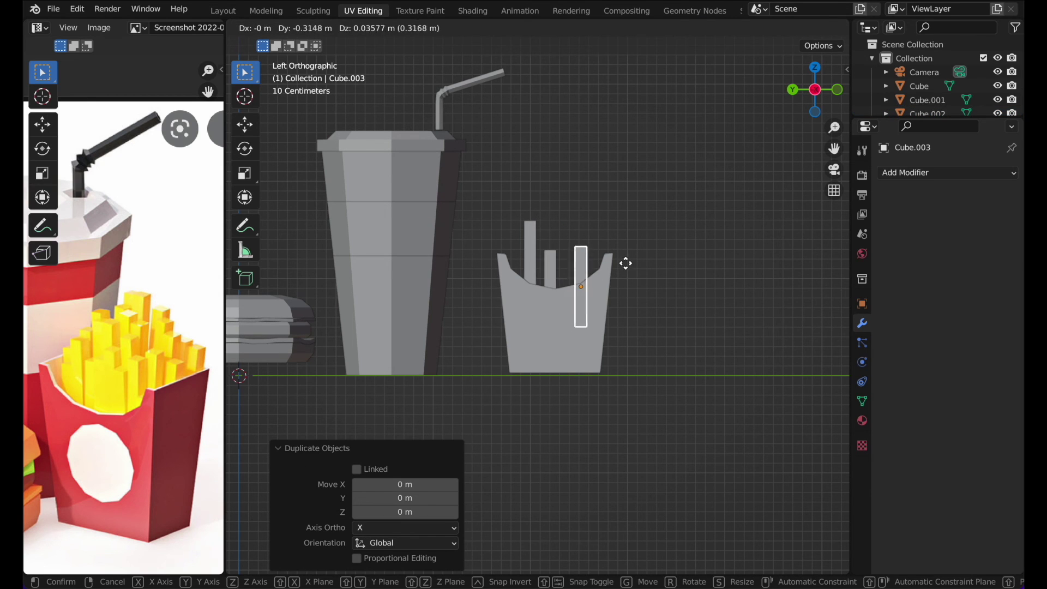
pyautogui.click(627, 237)
# - Make further duplicates of the fry and spread them to fill the box opening
pyautogui.hotkey('shift', 'g')
pyautogui.hotkey('shift', 'd')
pyautogui.click(613, 176)
pyautogui.press('g')
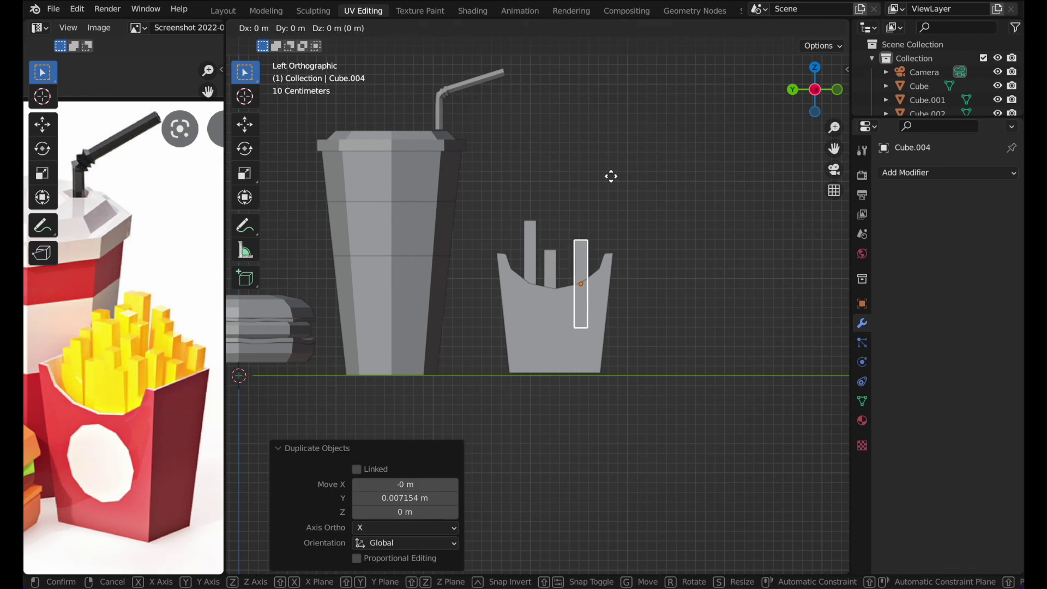
pyautogui.click(597, 159)
pyautogui.hotkey('shift', 'd')
pyautogui.hotkey('shift', 'd')
pyautogui.rightClick(617, 166)
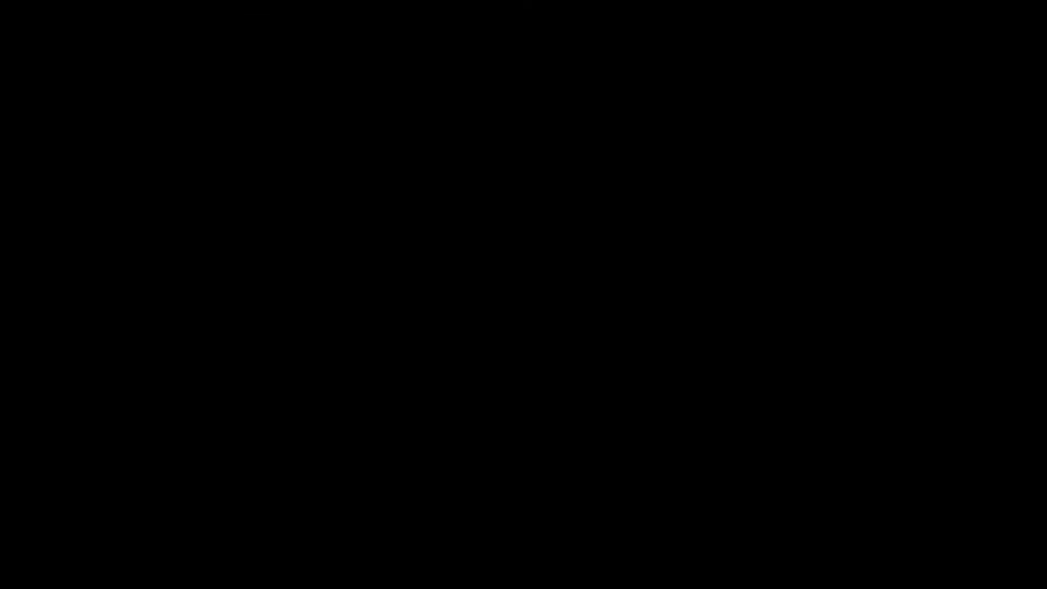
pyautogui.scroll(-8, 647, 151)
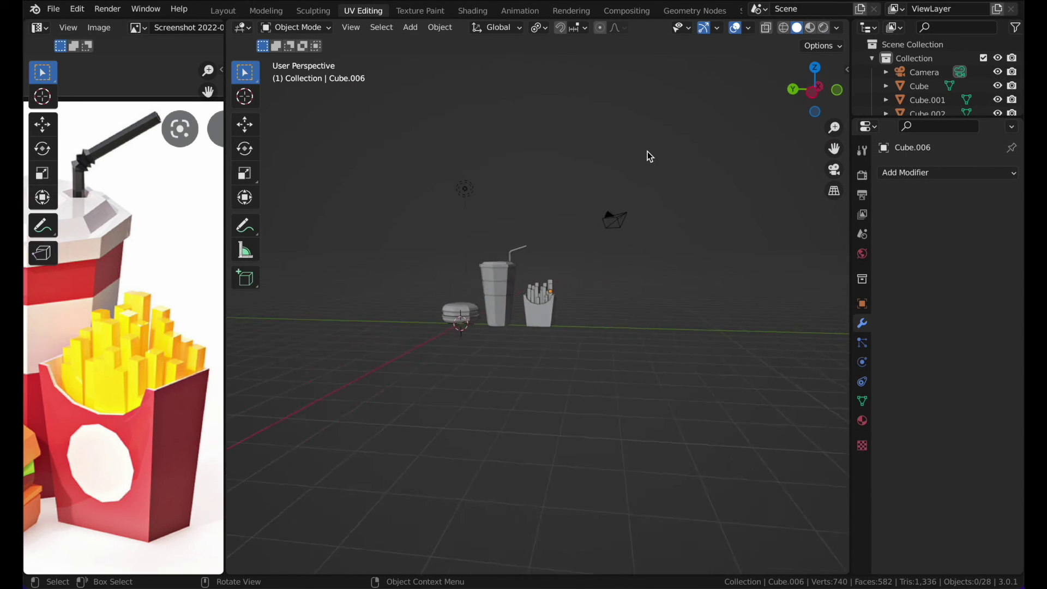
pyautogui.scroll(5, 647, 152)
pyautogui.click(571, 305)
pyautogui.press('Tab')
pyautogui.moveTo(589, 258); pyautogui.dragTo(583, 247, button='middle')
pyautogui.scroll(3, 707, 228)
pyautogui.press('Tab')
pyautogui.click(707, 228)
pyautogui.scroll(-4, 706, 228)
# - Duplicate the fry at the box's outer corner and move the copy along X to start another row
pyautogui.moveTo(706, 228); pyautogui.dragTo(453, 198, button='middle')
pyautogui.click(465, 199)
pyautogui.hotkey('shift', 'd')
pyautogui.press('Escape')
pyautogui.press('g')
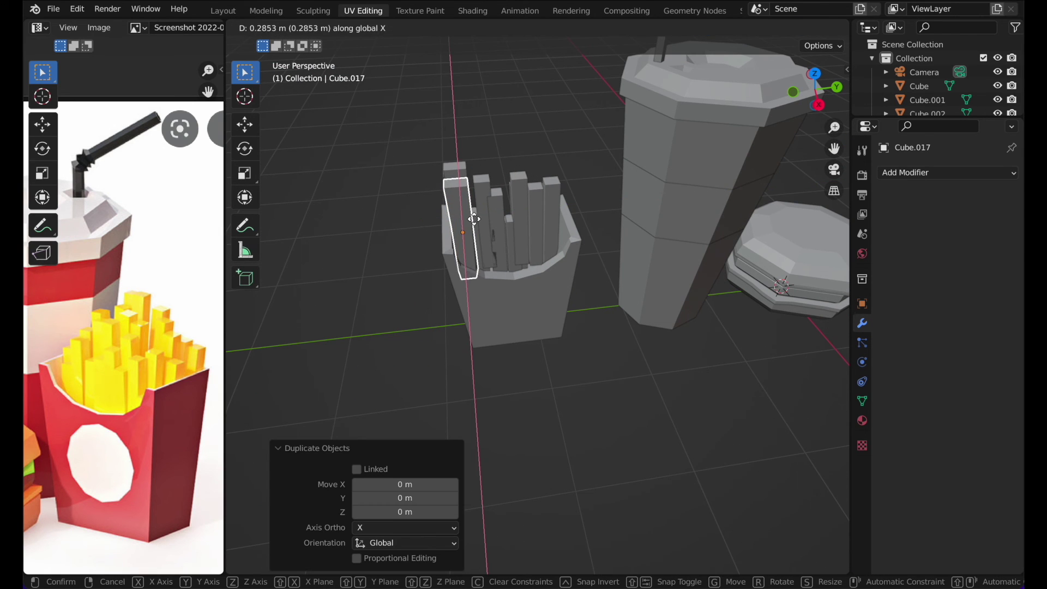
pyautogui.click(477, 228)
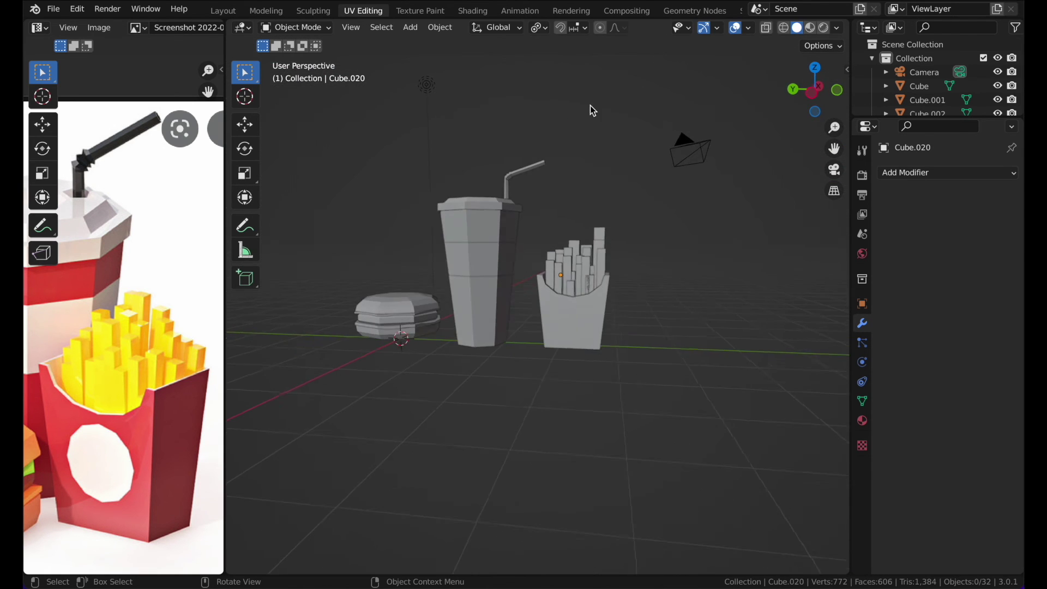
# - Lower the tallest fry along Z to bring it nearer the height of its neighbours, and deselect it
pyautogui.scroll(2, 605, 141)
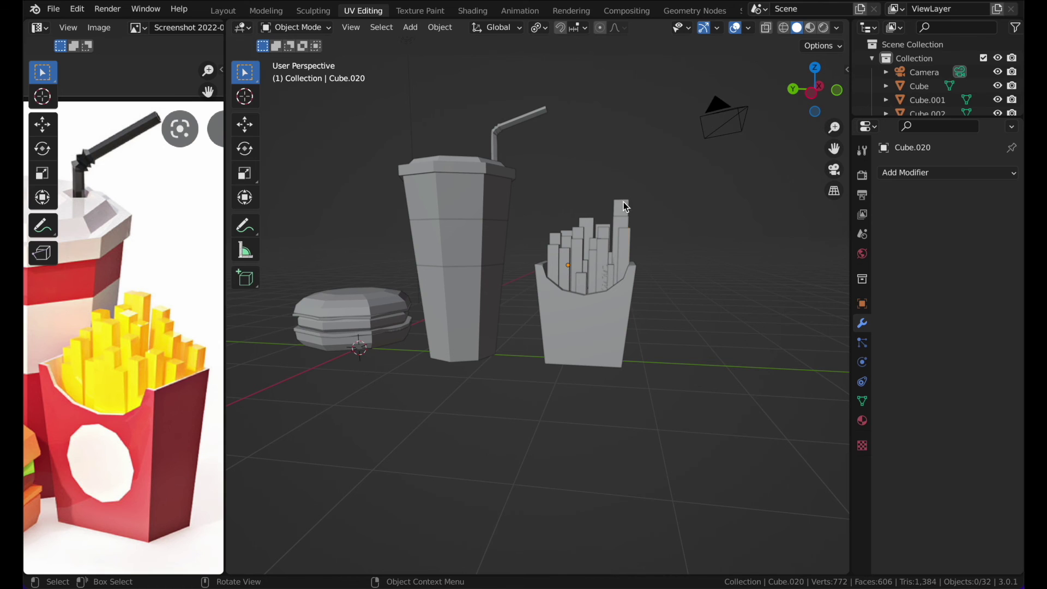
pyautogui.click(625, 206)
pyautogui.press('g')
pyautogui.press('z')
pyautogui.click(630, 162)
pyautogui.click(576, 166)
# - Switch the viewport shading to Material Preview with the whole fast-food set in view
pyautogui.moveTo(576, 166)
pyautogui.mouseDown(button='middle')
pyautogui.moveTo(570, 185)
pyautogui.moveTo(583, 166)
pyautogui.mouseUp(button='middle')
pyautogui.scroll(-3, 578, 169)
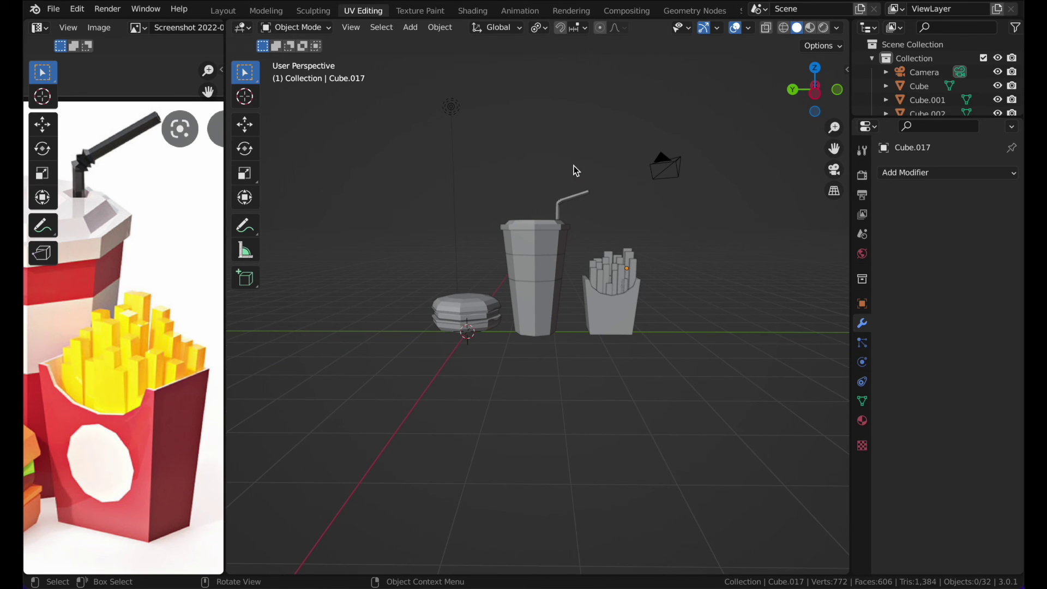
pyautogui.press('z')
pyautogui.click(580, 239)
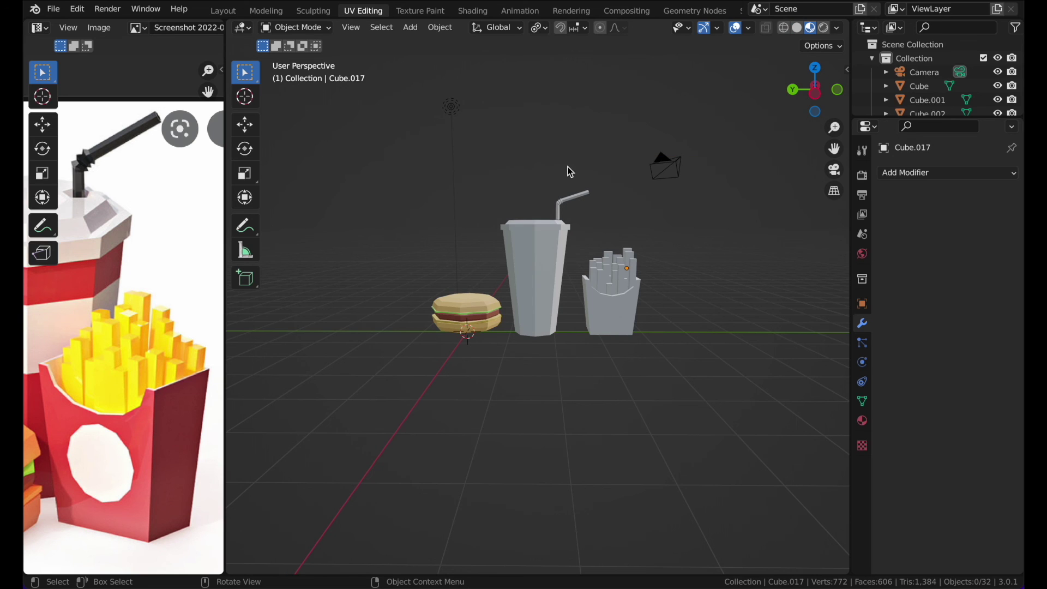
# - Give the cup's middle band a new material, keeping its default white base colour
pyautogui.scroll(3, 518, 174)
pyautogui.moveTo(518, 173); pyautogui.dragTo(517, 173, button='middle')
pyautogui.click(560, 263)
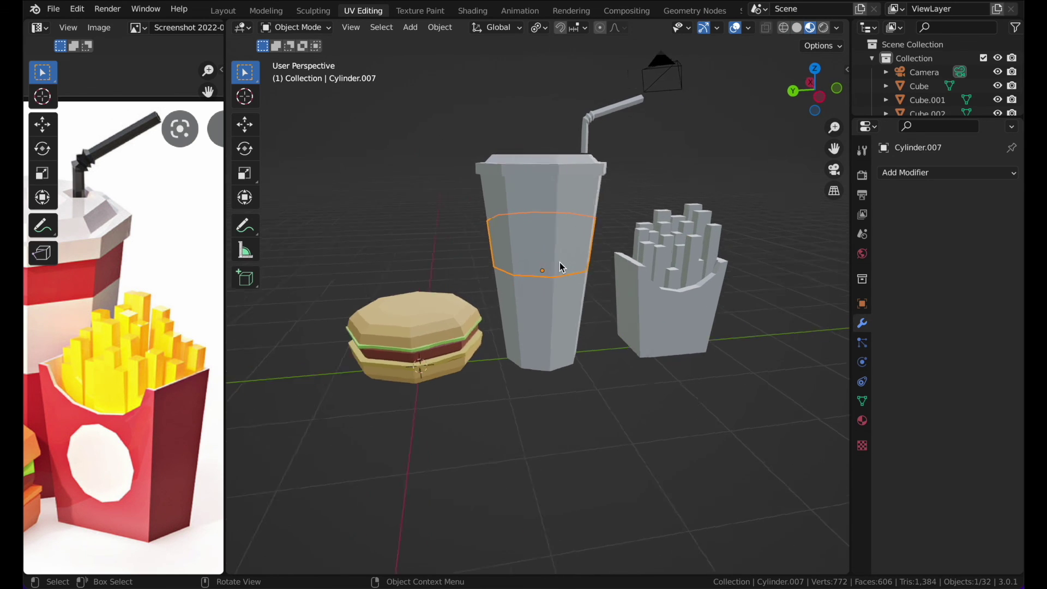
pyautogui.moveTo(560, 263); pyautogui.dragTo(559, 262, button='middle')
pyautogui.click(862, 420)
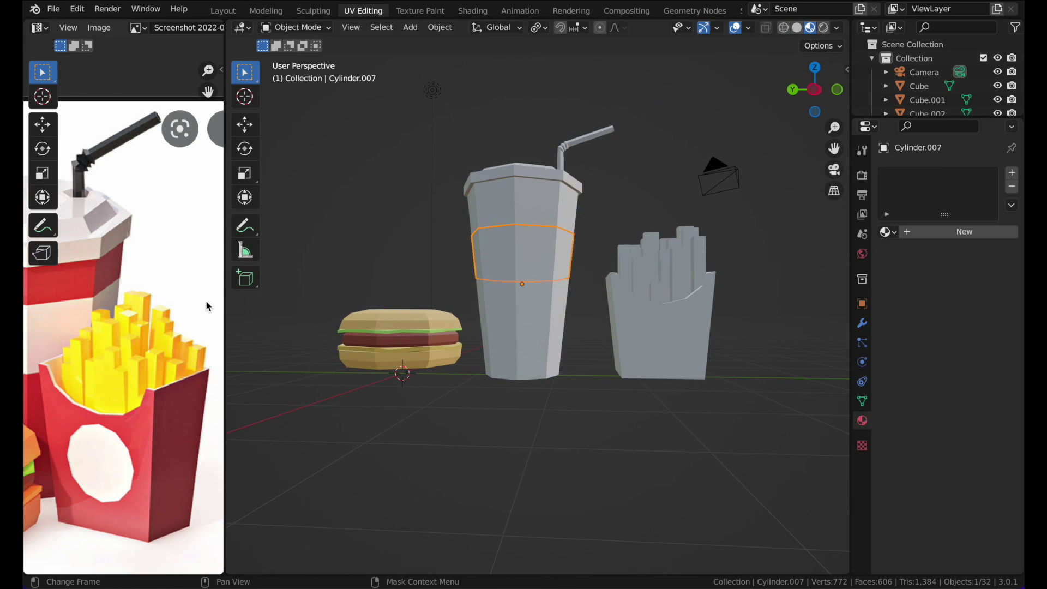
pyautogui.scroll(-2, 207, 306)
pyautogui.click(933, 232)
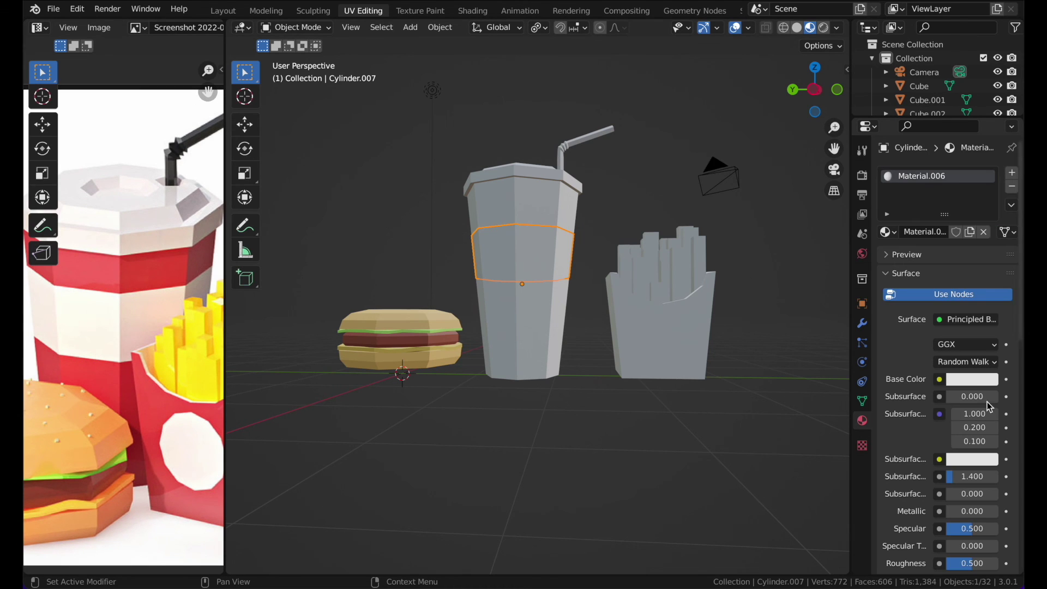
# - Add a new material to the cup body above and below the middle band and set its base colour to red
pyautogui.click(540, 376)
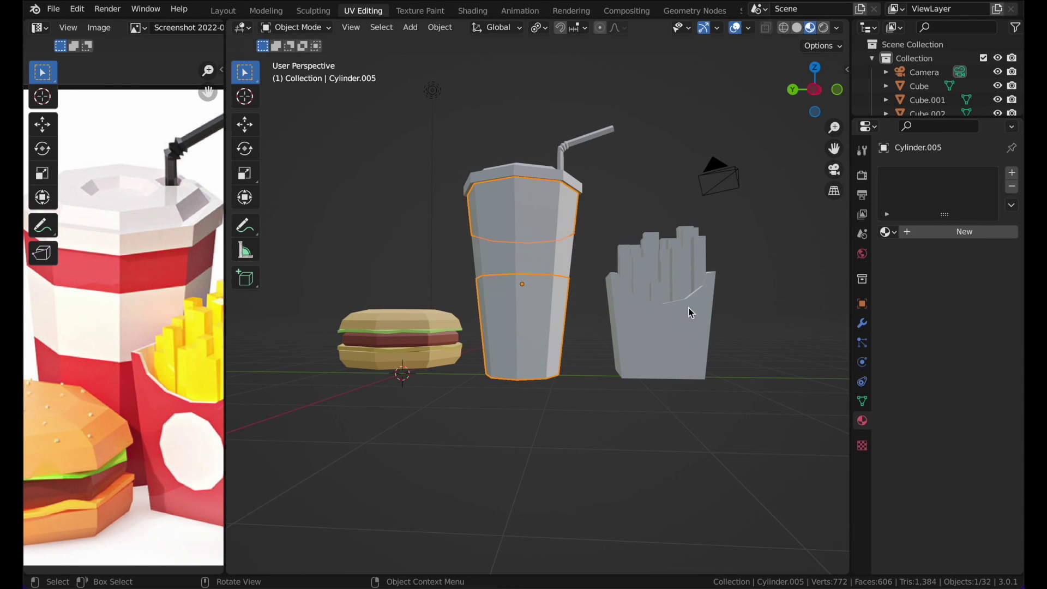
pyautogui.click(974, 233)
pyautogui.click(981, 379)
pyautogui.moveTo(935, 264); pyautogui.dragTo(923, 266)
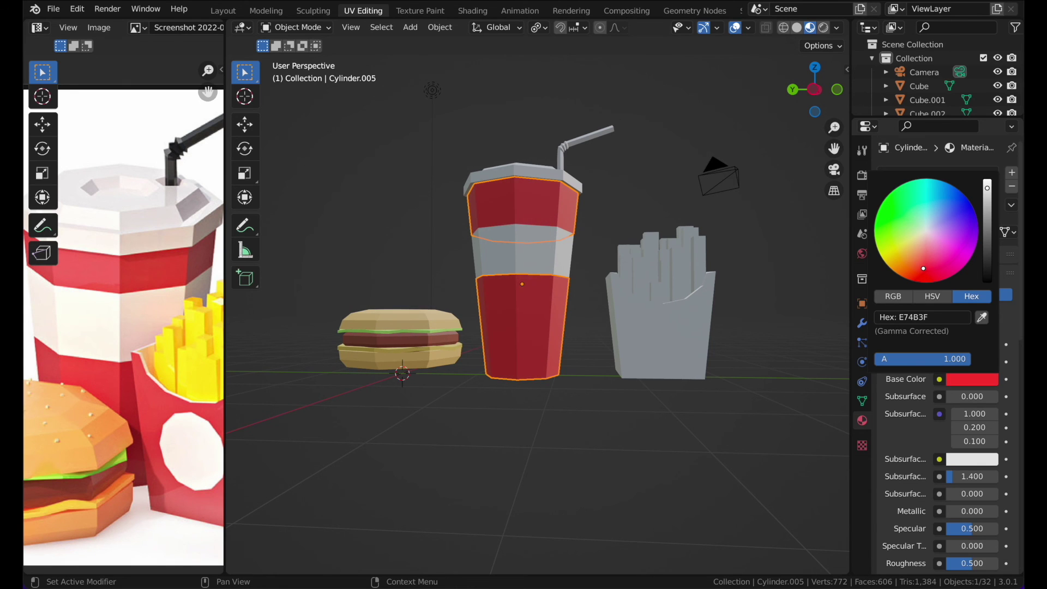
pyautogui.click(770, 271)
# - Give the straw a new material with base colour 000000 black, and the lid a new material in default white
pyautogui.moveTo(770, 271); pyautogui.dragTo(772, 303, button='middle')
pyautogui.click(585, 152)
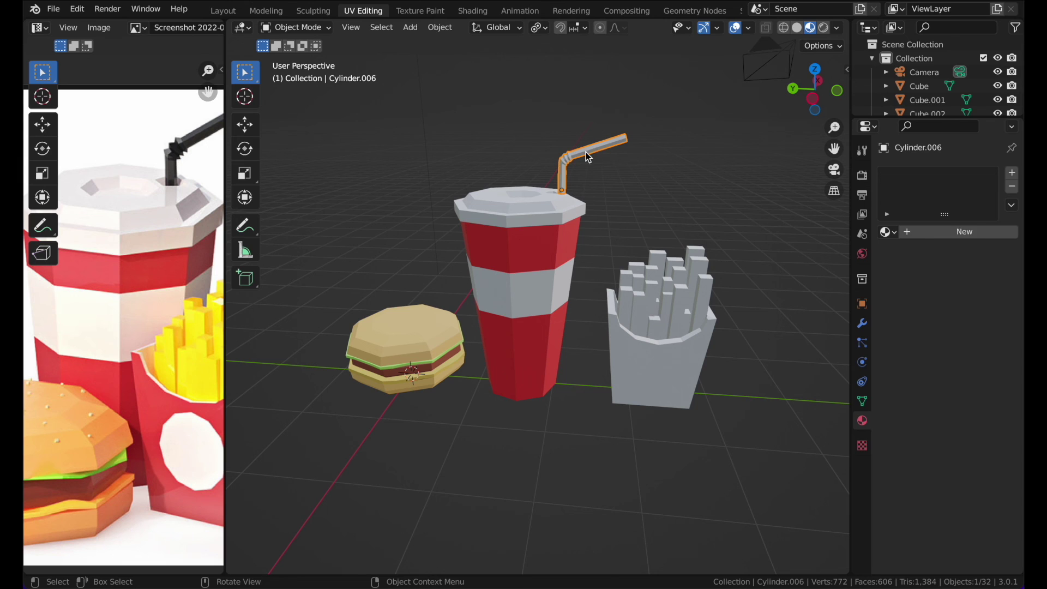
pyautogui.click(926, 230)
pyautogui.click(966, 380)
pyautogui.click(987, 278)
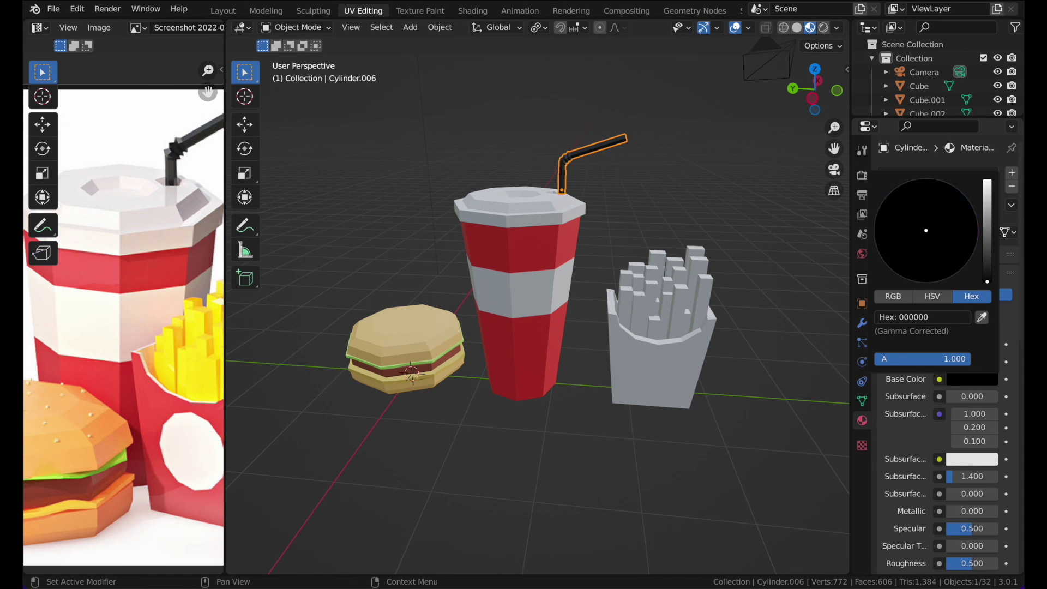
pyautogui.click(528, 208)
pyautogui.click(932, 230)
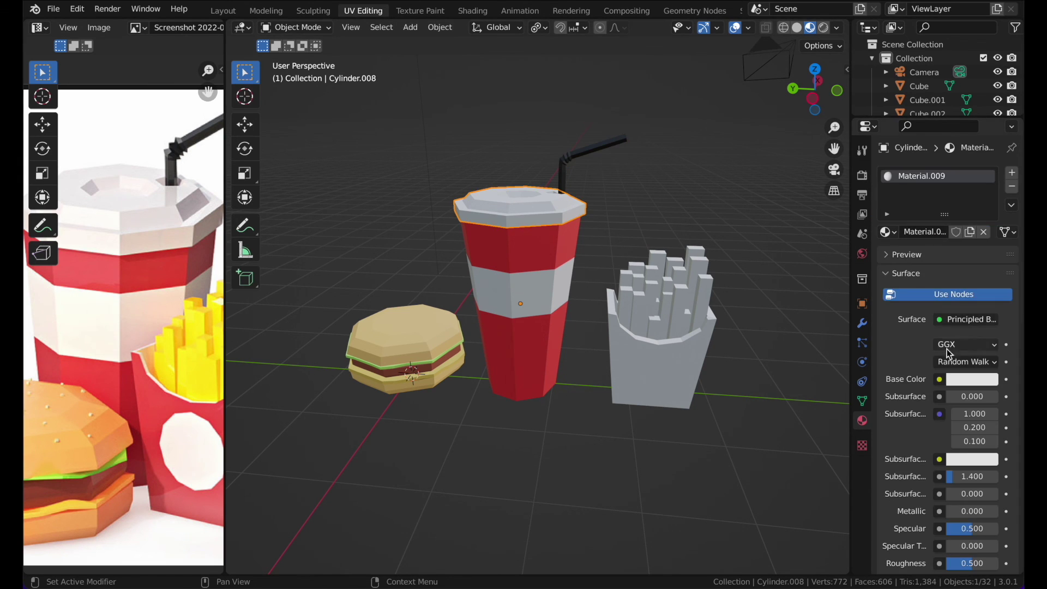
# - Select the group of fries standing above the box edge and create a new material with the default base colour
pyautogui.click(685, 278)
pyautogui.scroll(-5, 685, 278)
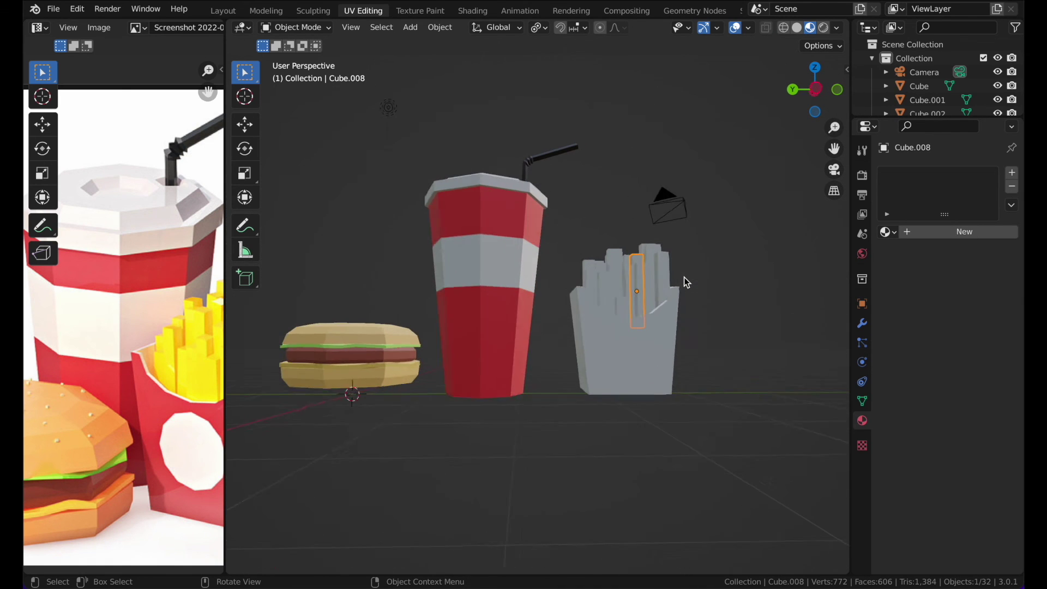
pyautogui.moveTo(580, 240); pyautogui.dragTo(652, 269)
pyautogui.moveTo(652, 270); pyautogui.dragTo(654, 257, button='middle')
pyautogui.click(912, 231)
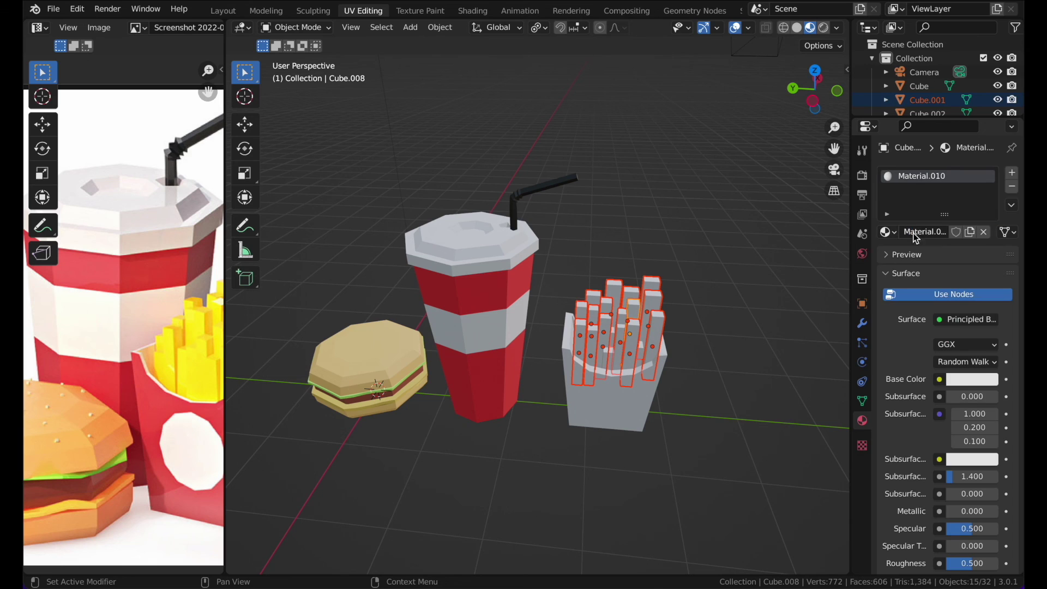
pyautogui.click(688, 391)
# - Hide the fries box, select every fry and join them all into a single object
pyautogui.click(658, 396)
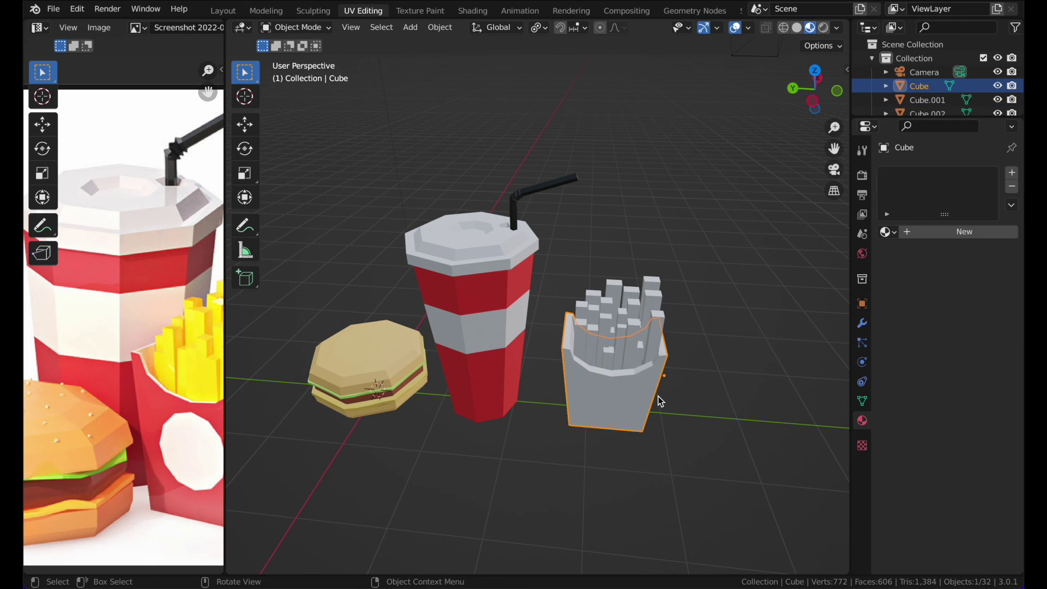
pyautogui.press('h')
pyautogui.moveTo(568, 273); pyautogui.dragTo(611, 382)
pyautogui.moveTo(574, 279); pyautogui.dragTo(701, 387)
pyautogui.moveTo(702, 387); pyautogui.dragTo(701, 385, button='middle')
pyautogui.click(701, 385)
pyautogui.click(628, 332)
pyautogui.click(601, 297)
pyautogui.moveTo(556, 269); pyautogui.dragTo(669, 439)
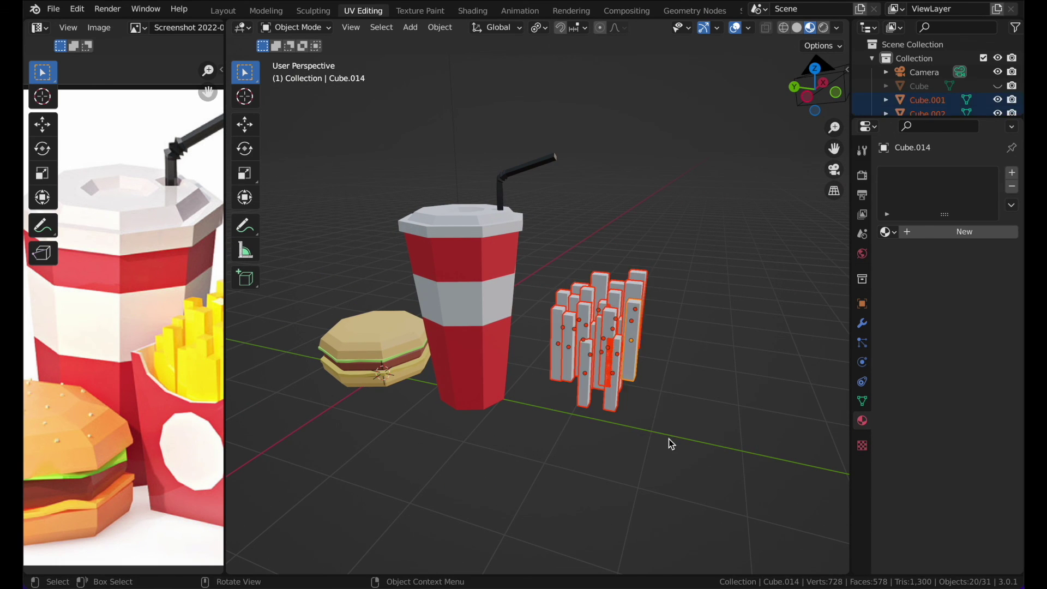
pyautogui.moveTo(669, 440); pyautogui.dragTo(671, 443, button='middle')
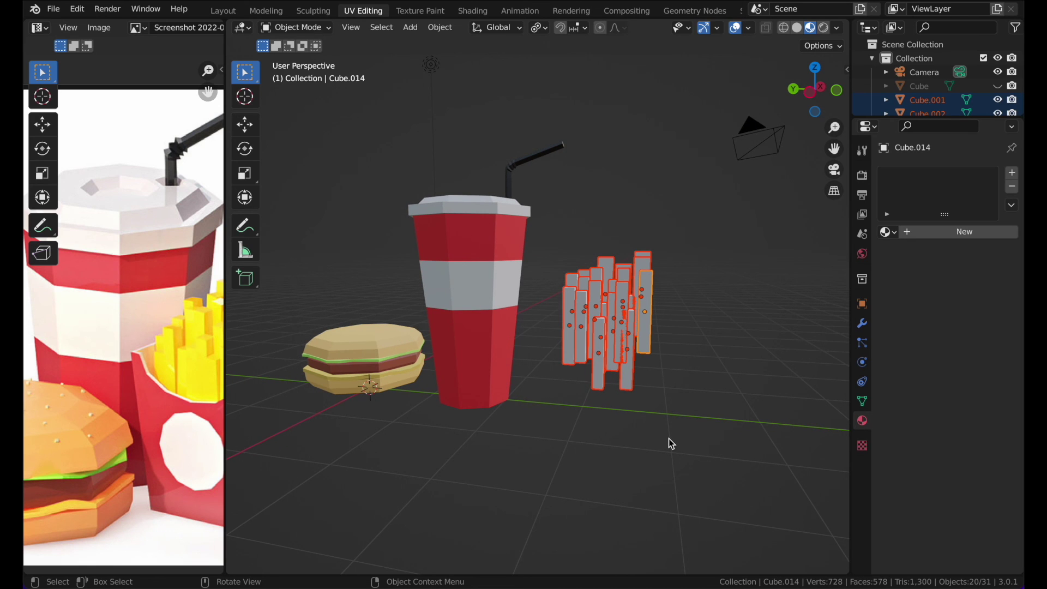
pyautogui.hotkey('ctrl', 'j')
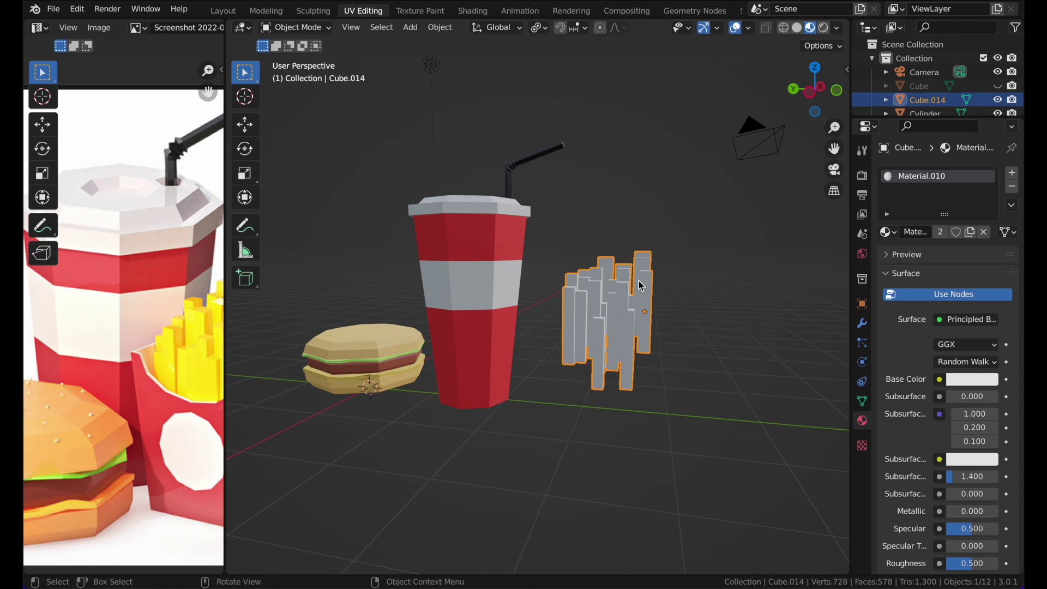
# - Unhide the fries box and set the joined fries' base colour to a yellow sampled from the fries in the reference image
pyautogui.hotkey('alt', 'h')
pyautogui.click(670, 263)
pyautogui.click(623, 269)
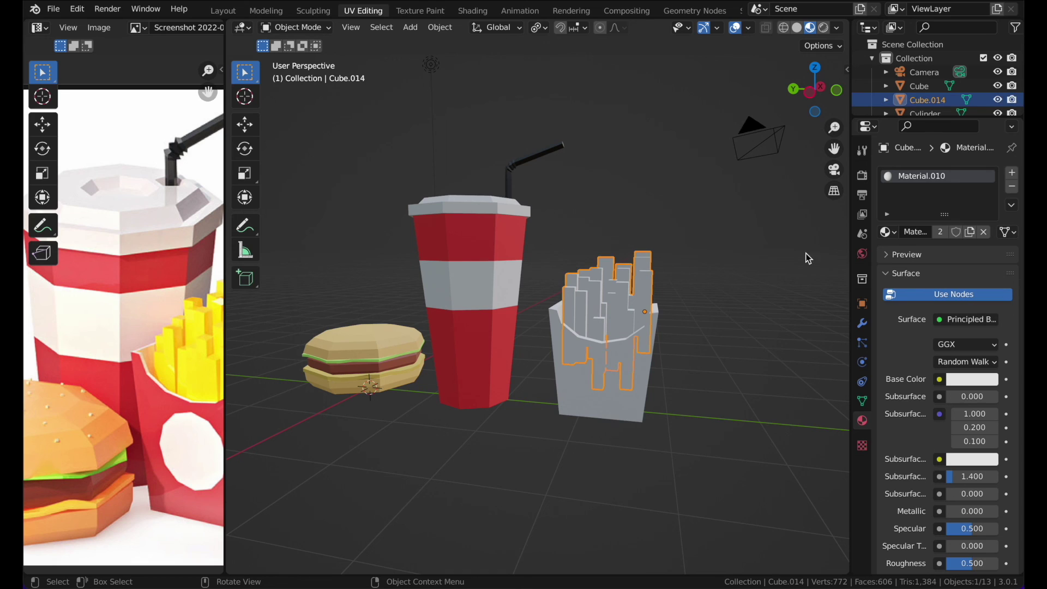
pyautogui.click(964, 380)
pyautogui.moveTo(923, 266)
pyautogui.mouseDown()
pyautogui.moveTo(893, 247)
pyautogui.moveTo(909, 240)
pyautogui.mouseUp()
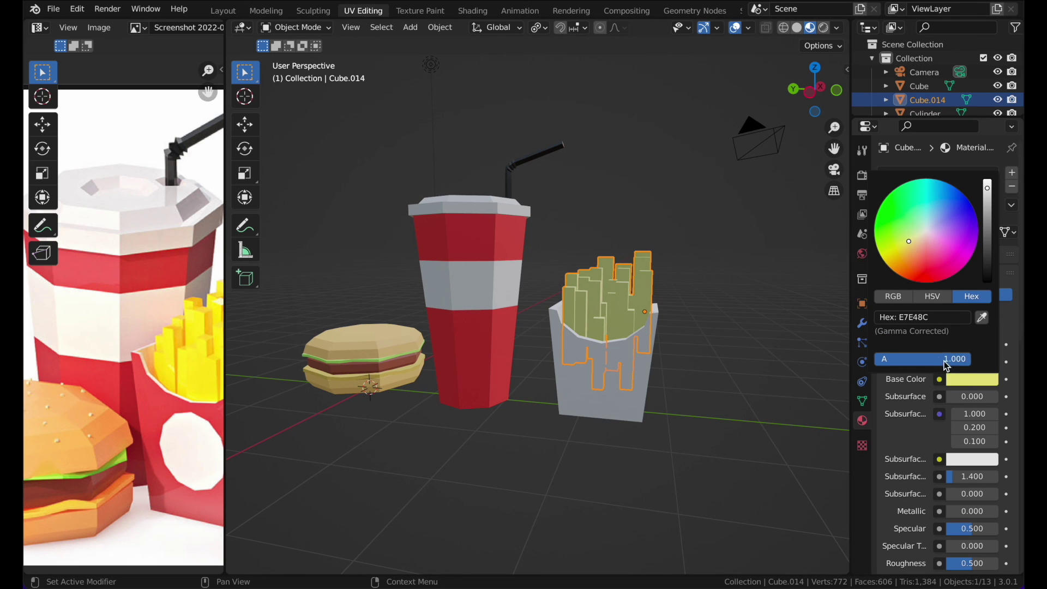
pyautogui.click(961, 381)
pyautogui.click(961, 378)
pyautogui.click(987, 384)
pyautogui.click(985, 319)
pyautogui.click(206, 355)
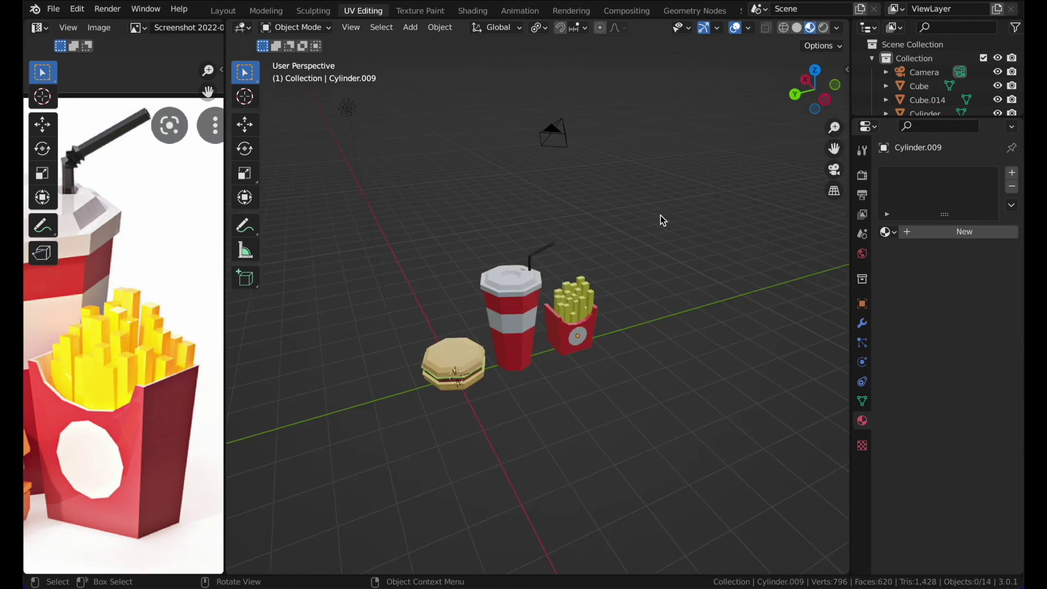
# - Examine the coloured burger, cup and fries box from several angles, both from afar and close up
pyautogui.hscroll(5, 660, 215)
pyautogui.keyDown('ctrl'); pyautogui.scroll(-3, 660, 215); pyautogui.keyUp('ctrl')
pyautogui.hscroll(-4, 660, 214)
pyautogui.hscroll(4, 659, 215)
pyautogui.hscroll(-4, 660, 215)
pyautogui.moveTo(660, 216); pyautogui.dragTo(660, 216, button='middle')
pyautogui.hscroll(8, 660, 215)
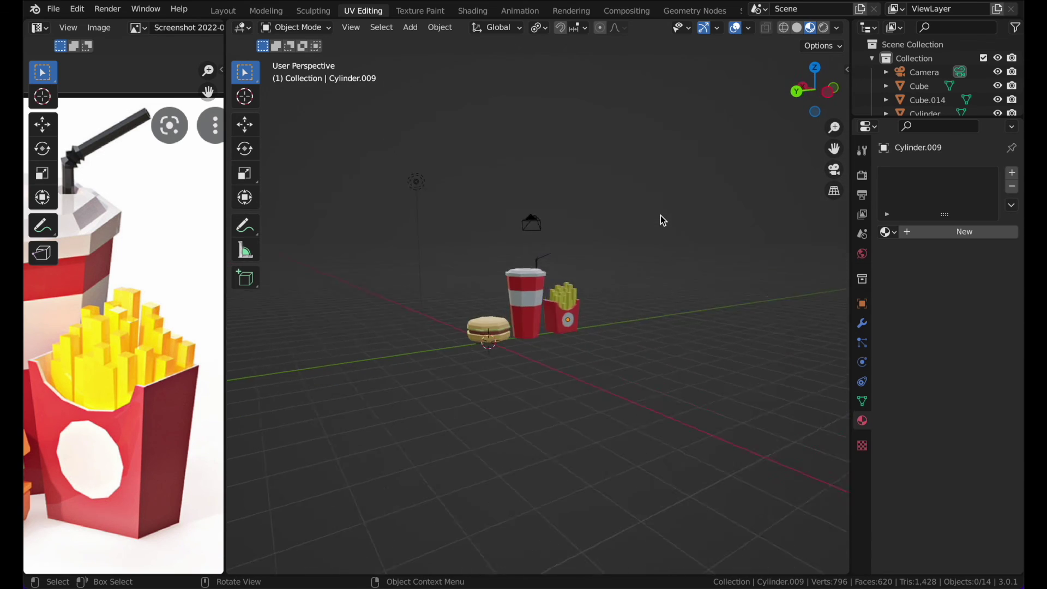
pyautogui.scroll(4, 659, 210)
pyautogui.scroll(2, 649, 203)
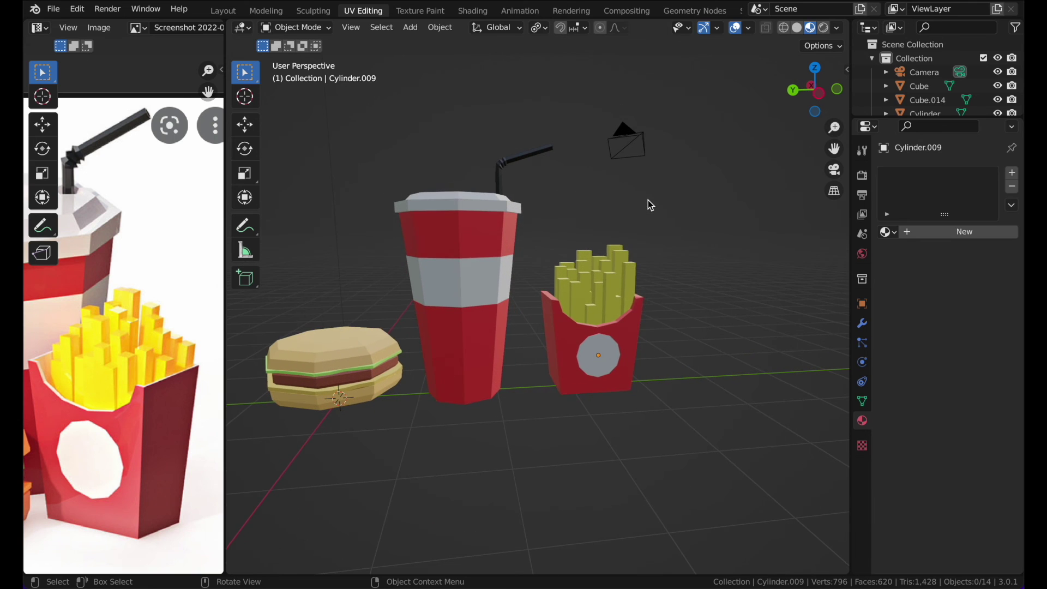